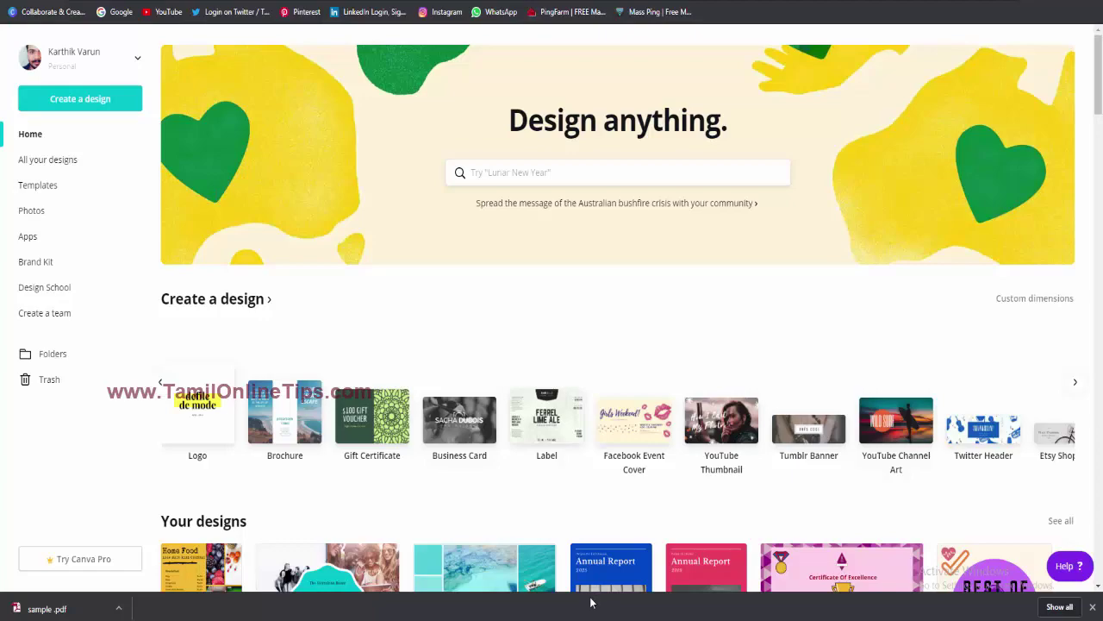
- Create a new blank design of the Business Card type from the home page
scroll(429, 522, "down", 1)
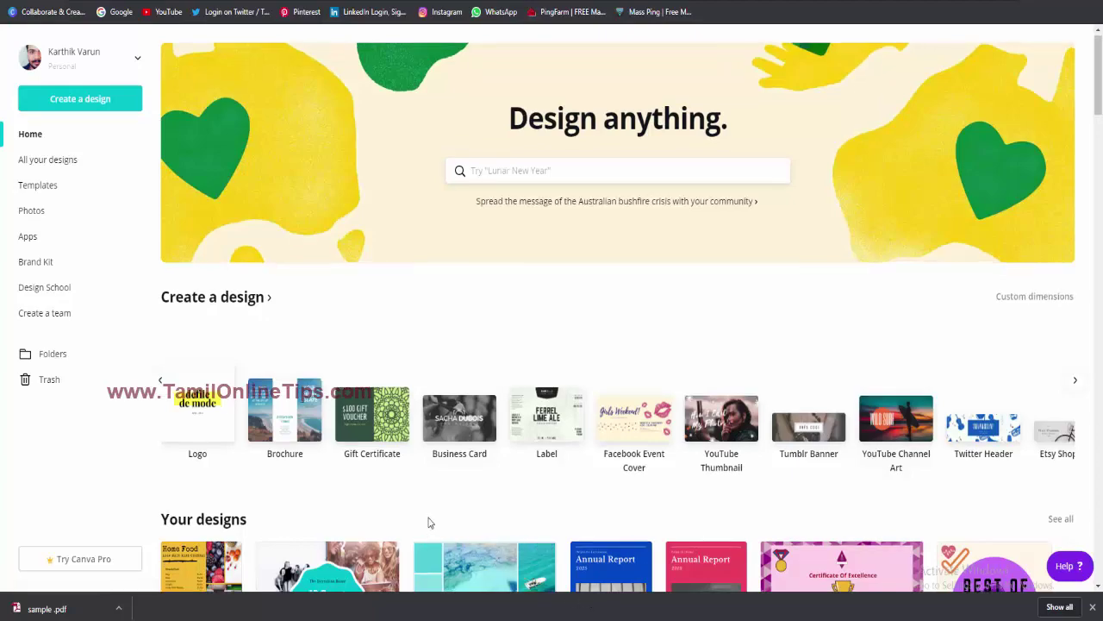
scroll(430, 523, "down", 15)
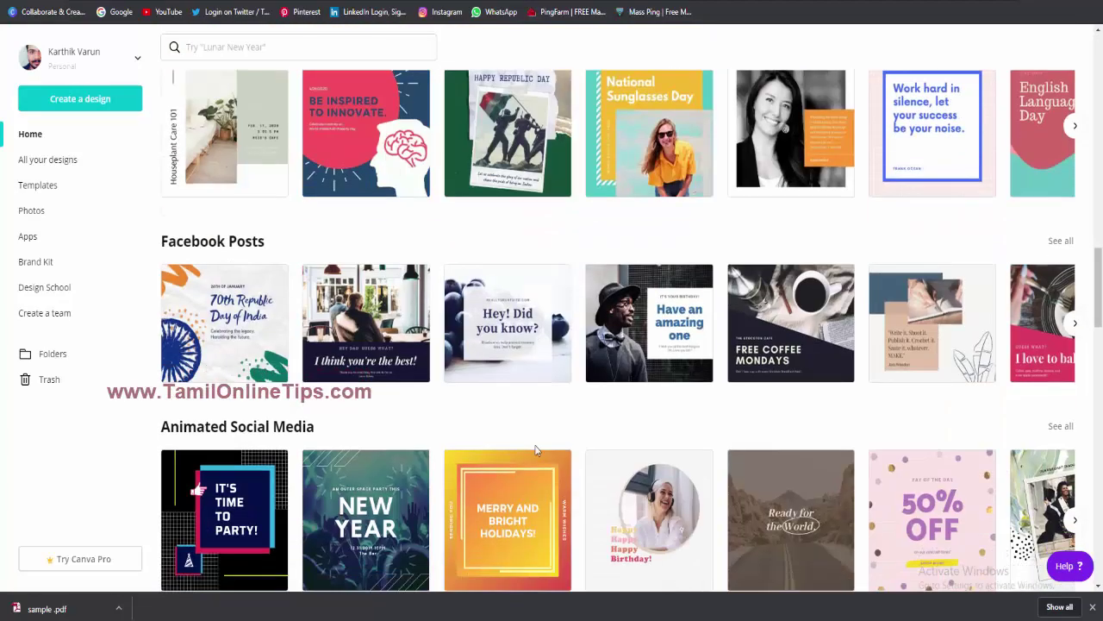
scroll(444, 509, "up", 4)
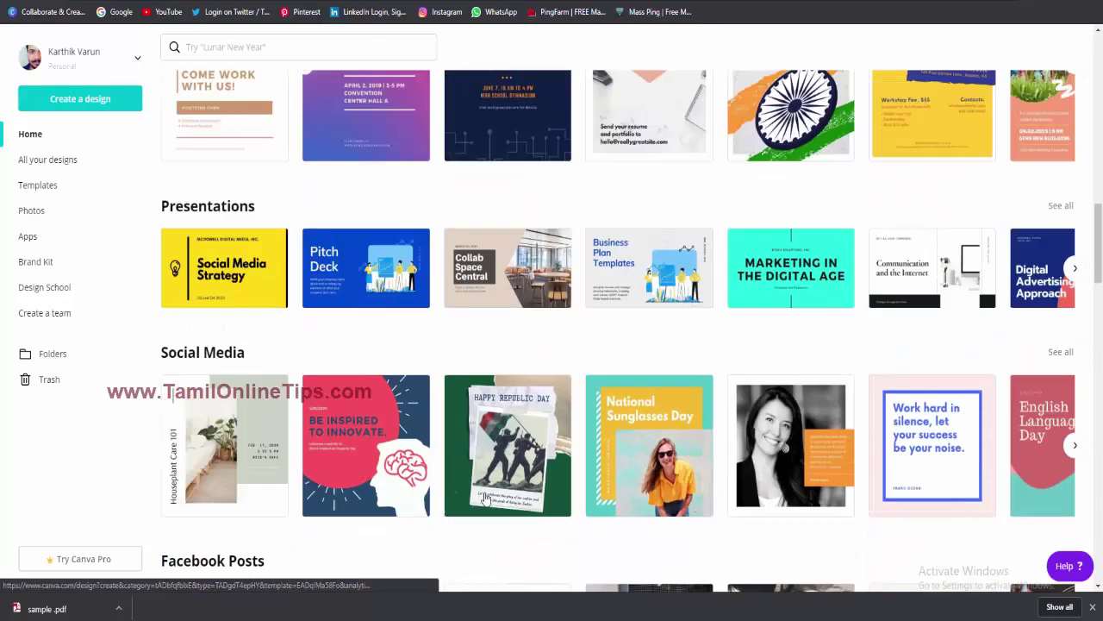
scroll(276, 438, "up", 3)
scroll(275, 438, "up", 18)
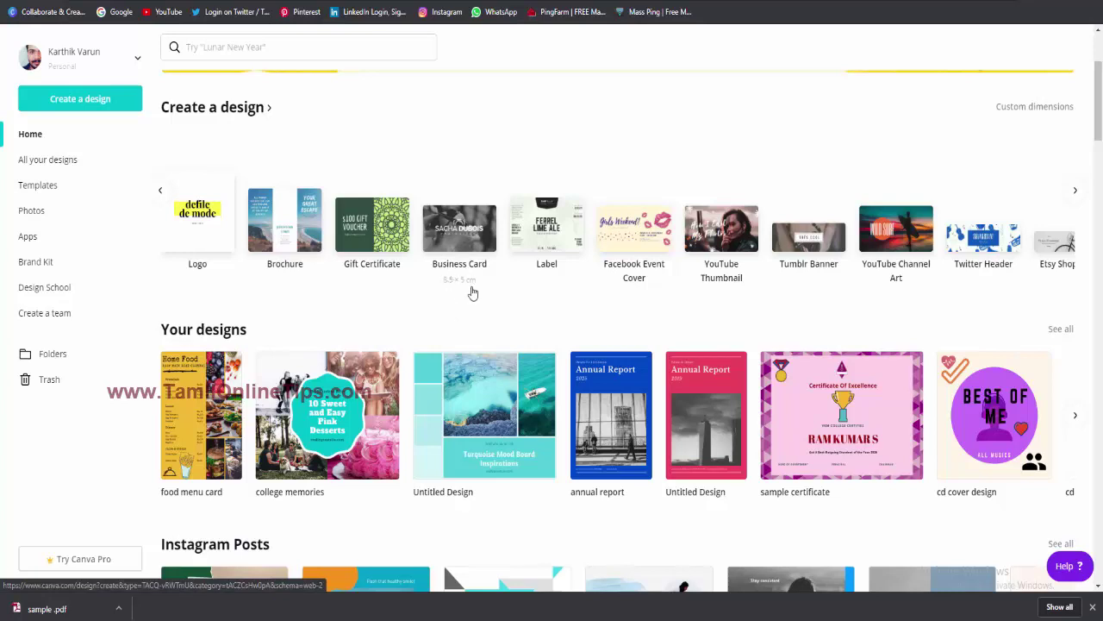
left_click(463, 229)
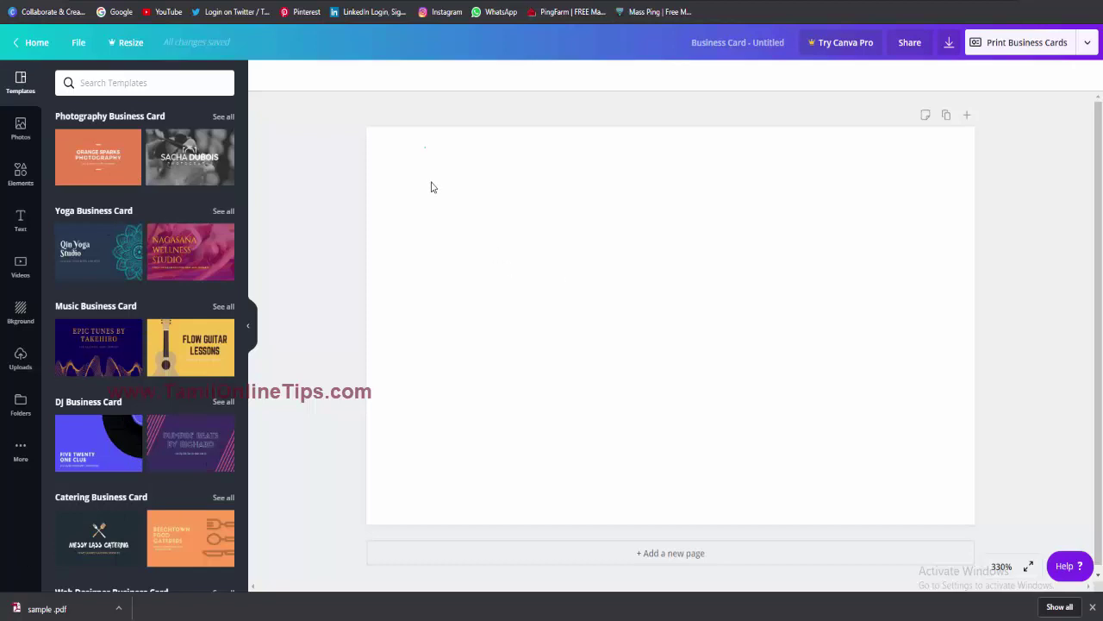
- Rename the design as "sample photobusiness card"
left_click_drag(424, 146, 913, 470)
left_click_drag(513, 111, 837, 378)
left_click(787, 41)
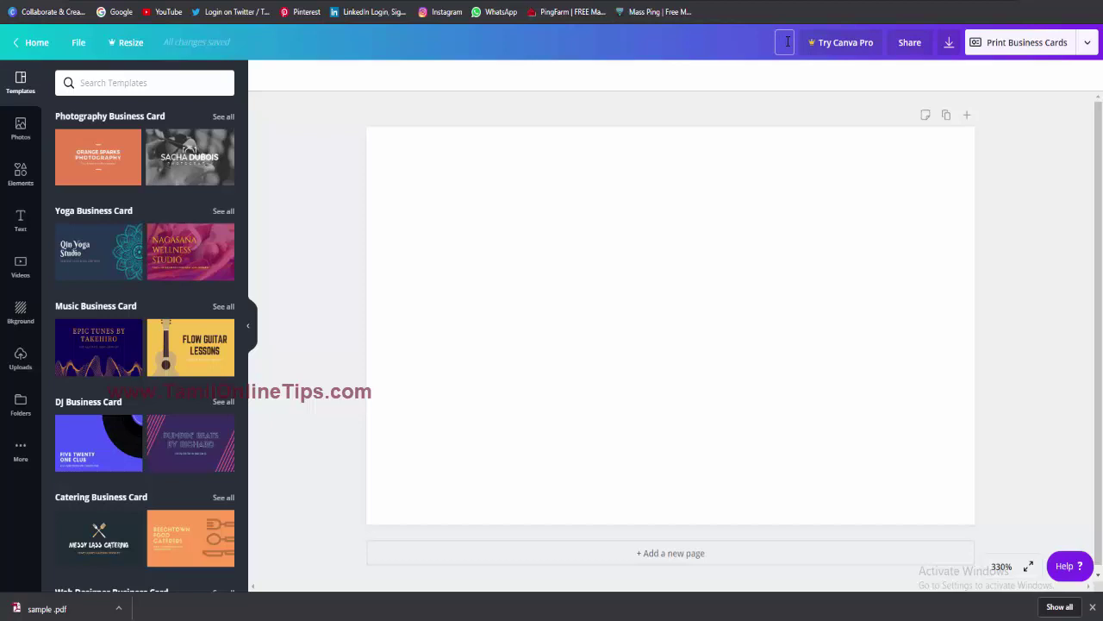
type("sample photobusiness card")
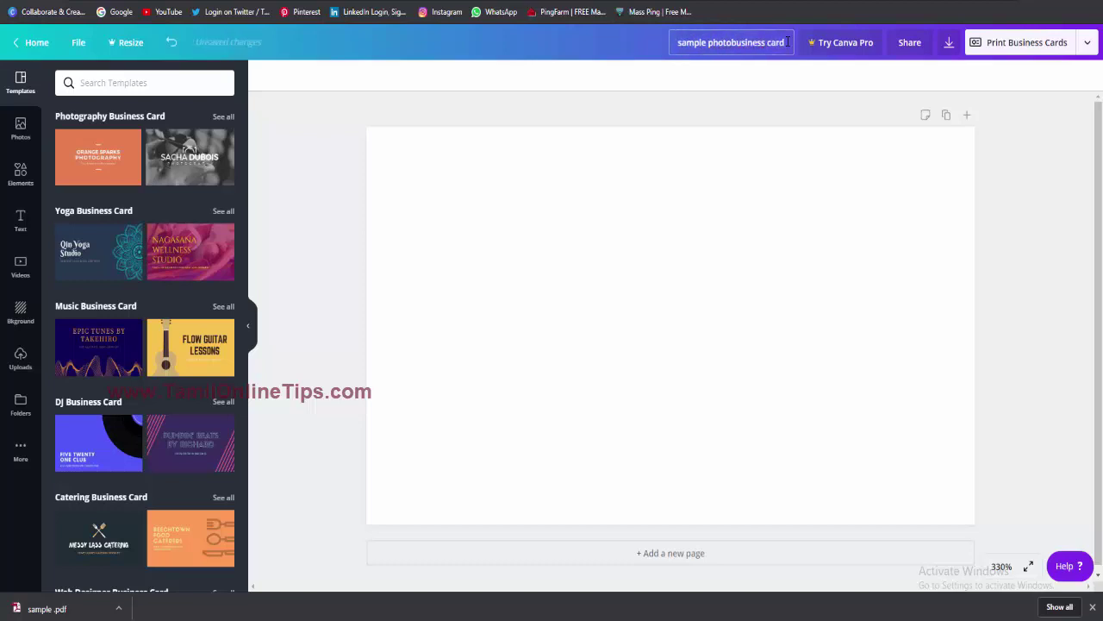
left_click(773, 194)
- Look through the business card templates, the stock photos and the uploaded images available for the card
scroll(142, 160, "down", 2)
scroll(104, 215, "down", 3)
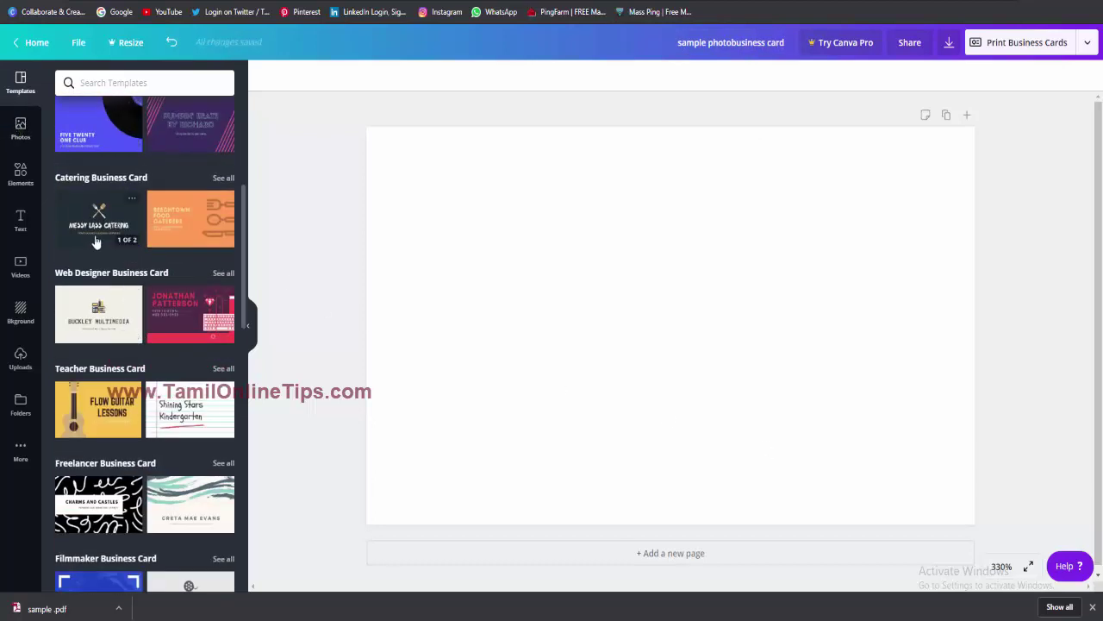
scroll(121, 284, "down", 5)
scroll(134, 342, "down", 3)
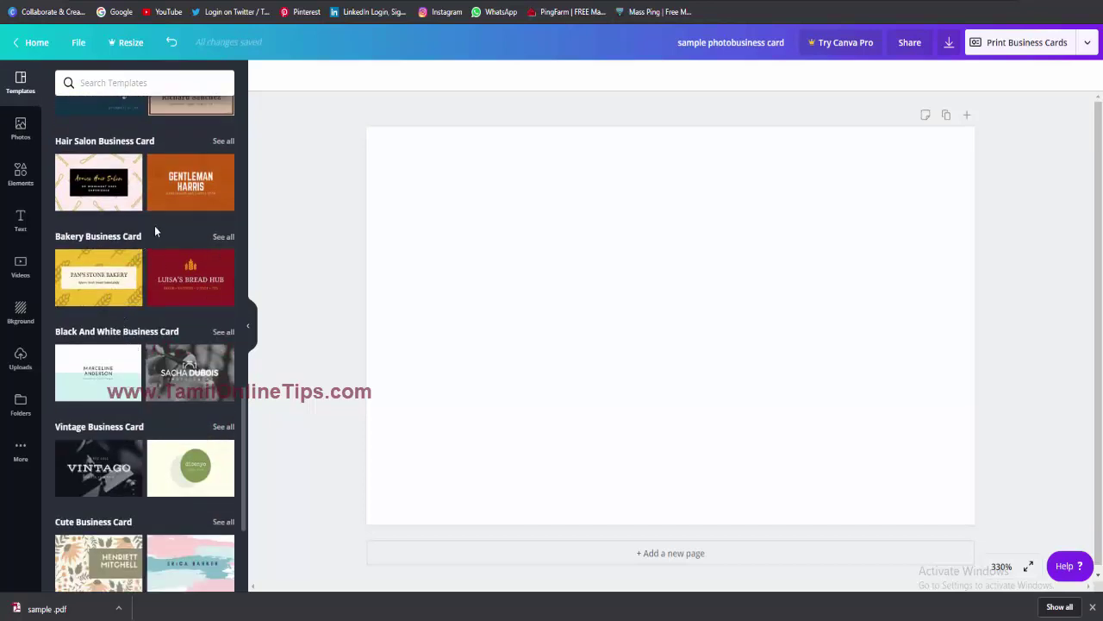
left_click(21, 126)
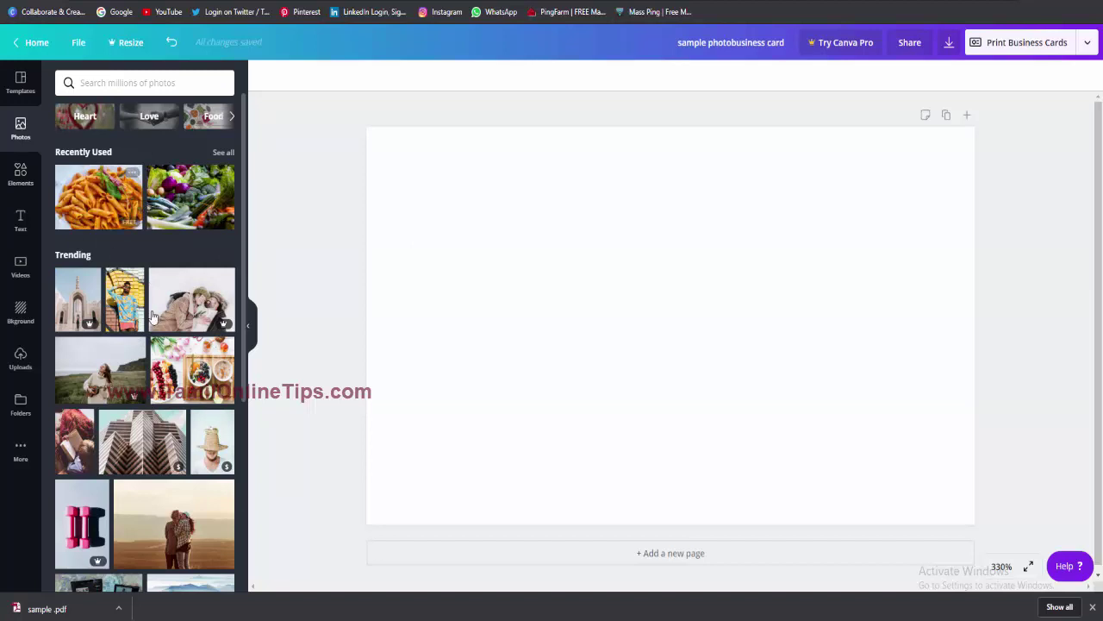
scroll(155, 345, "down", 15)
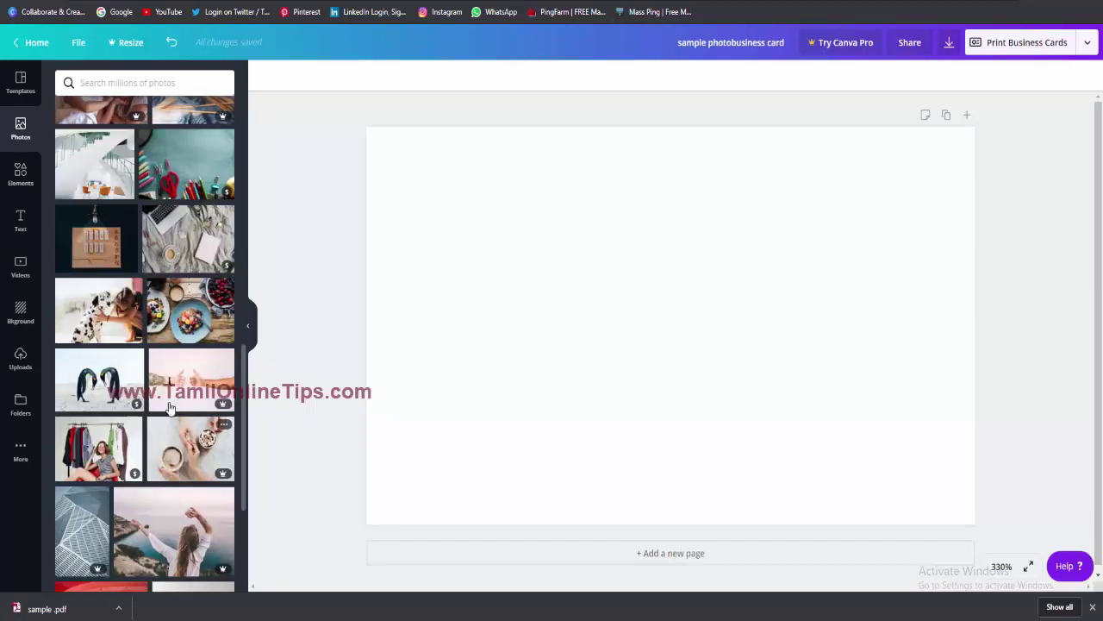
left_click(107, 83)
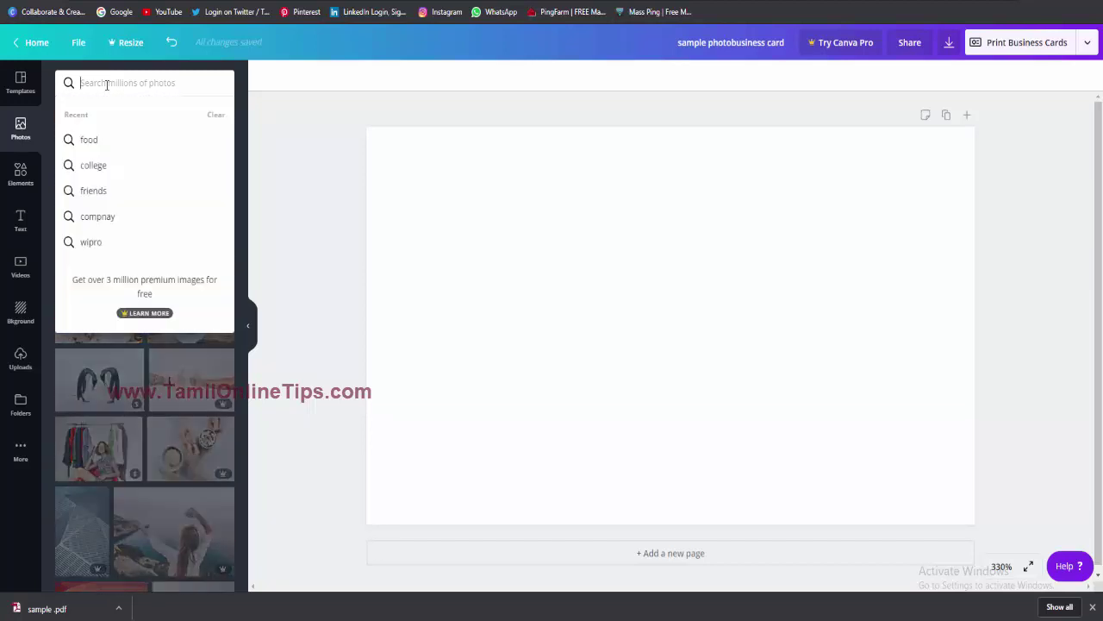
left_click(21, 359)
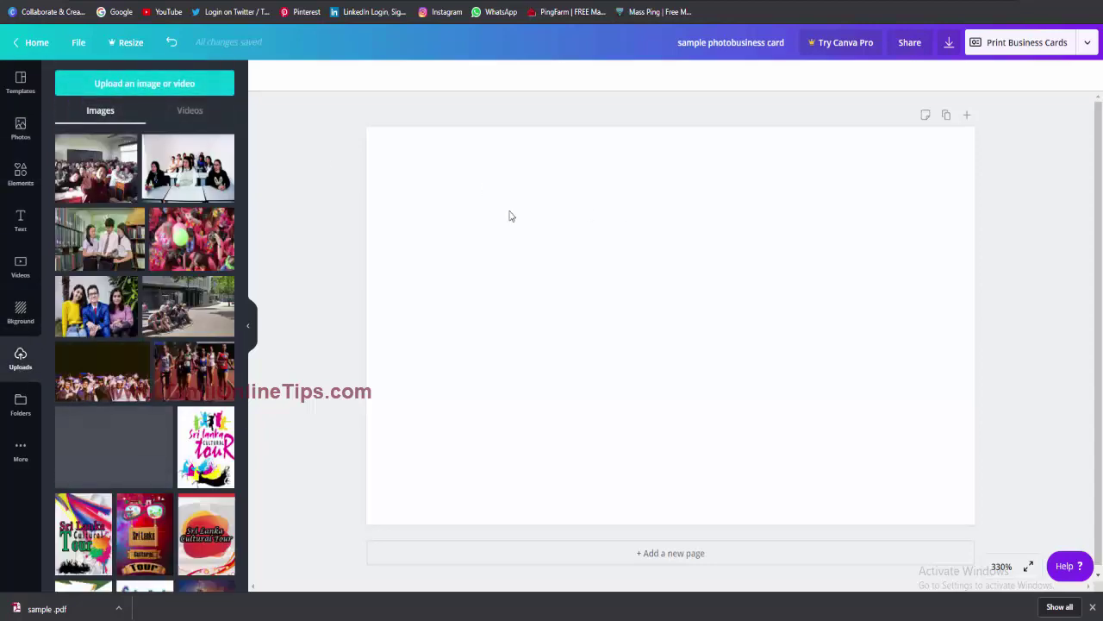
- Look through the element categories, the text styles and the font combinations available for the card
left_click(21, 173)
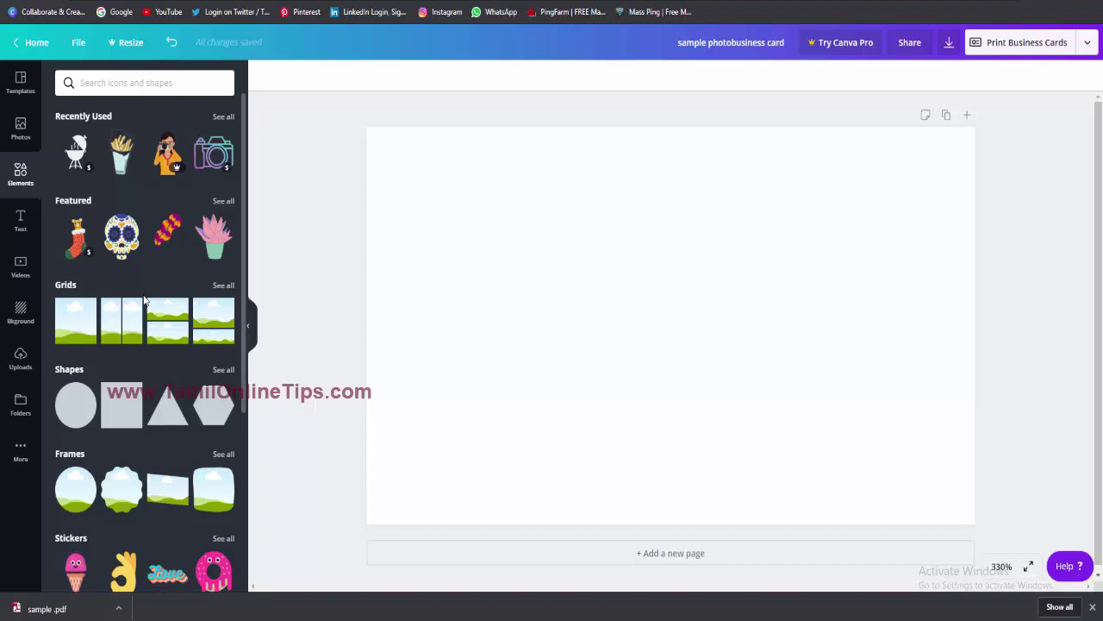
scroll(143, 341, "down", 8)
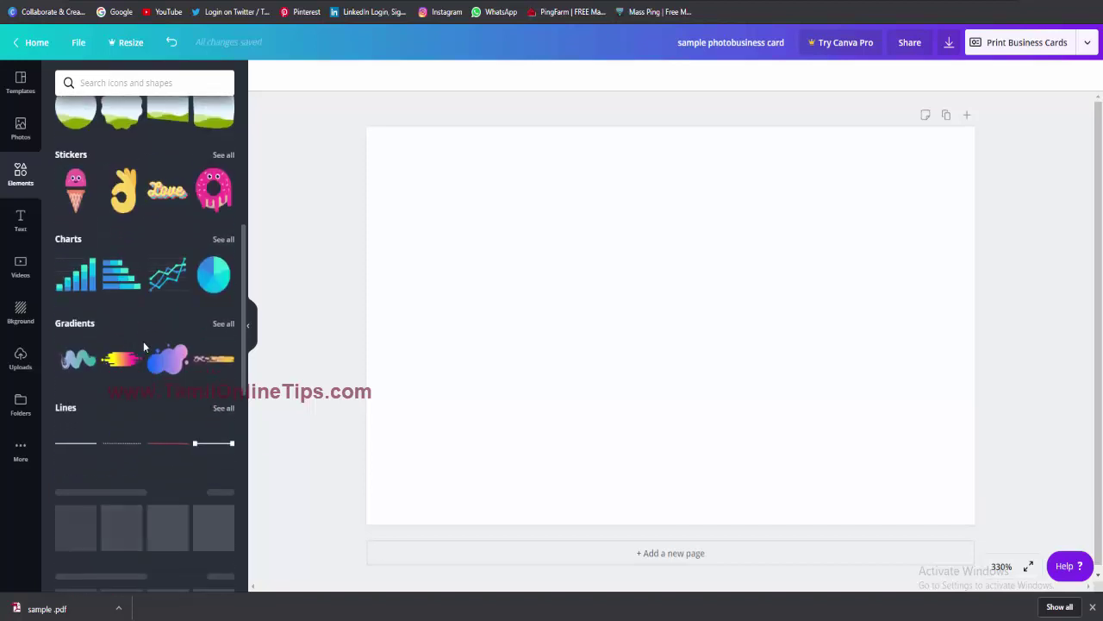
scroll(143, 341, "down", 4)
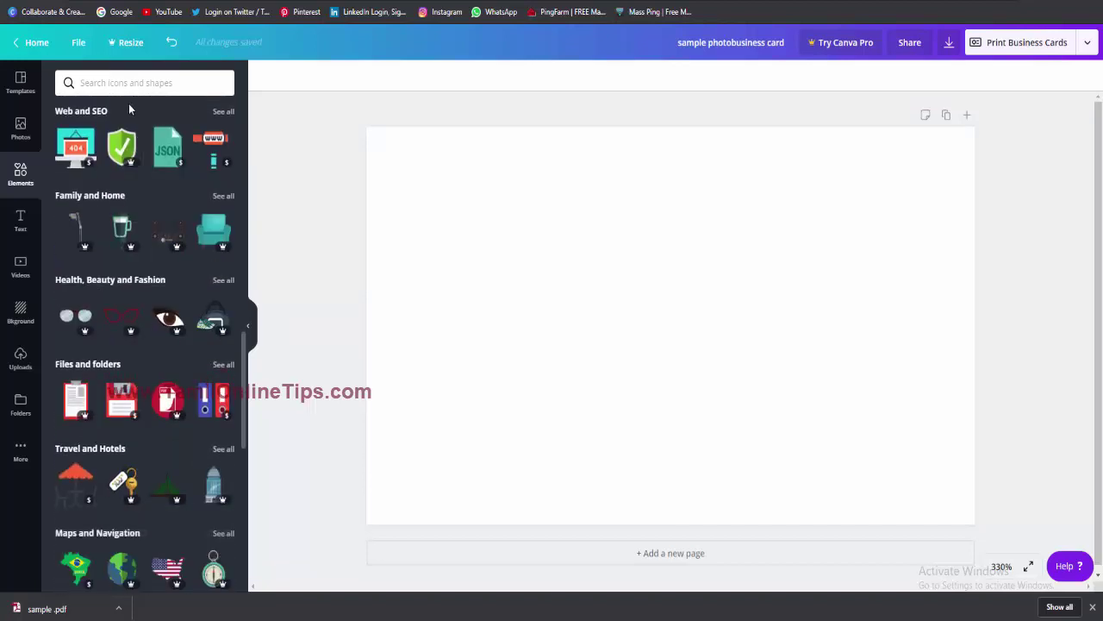
left_click(143, 82)
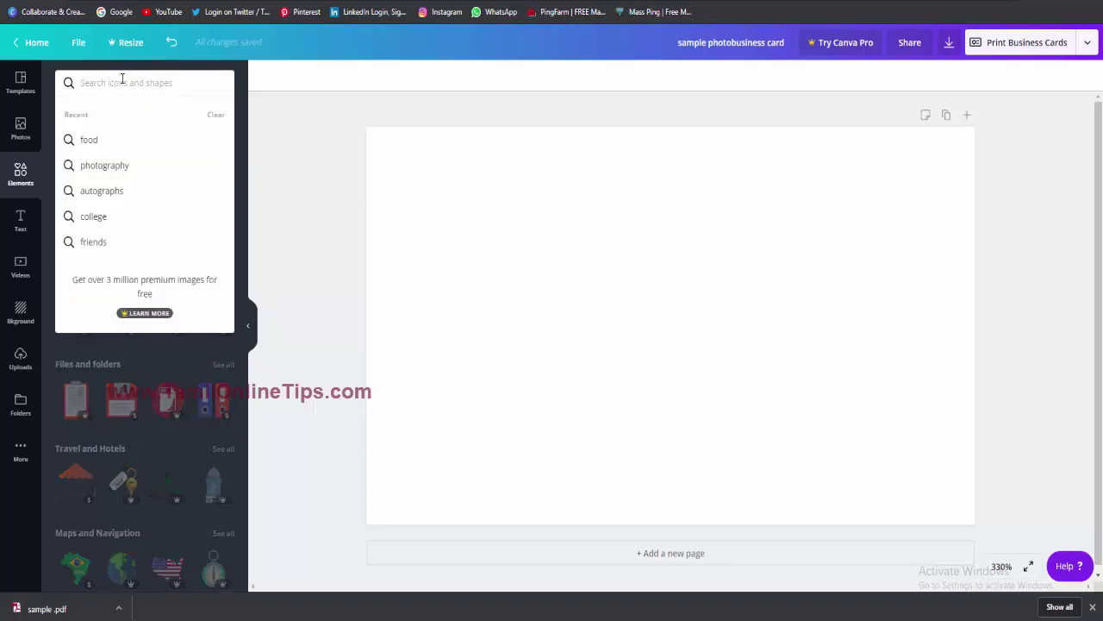
left_click(505, 234)
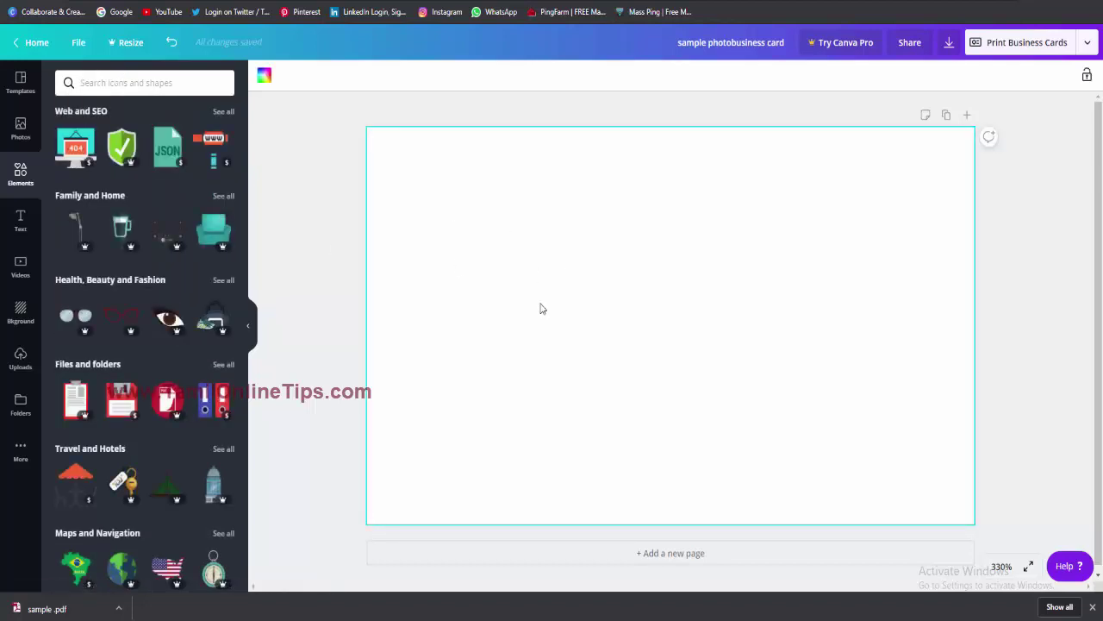
left_click(19, 220)
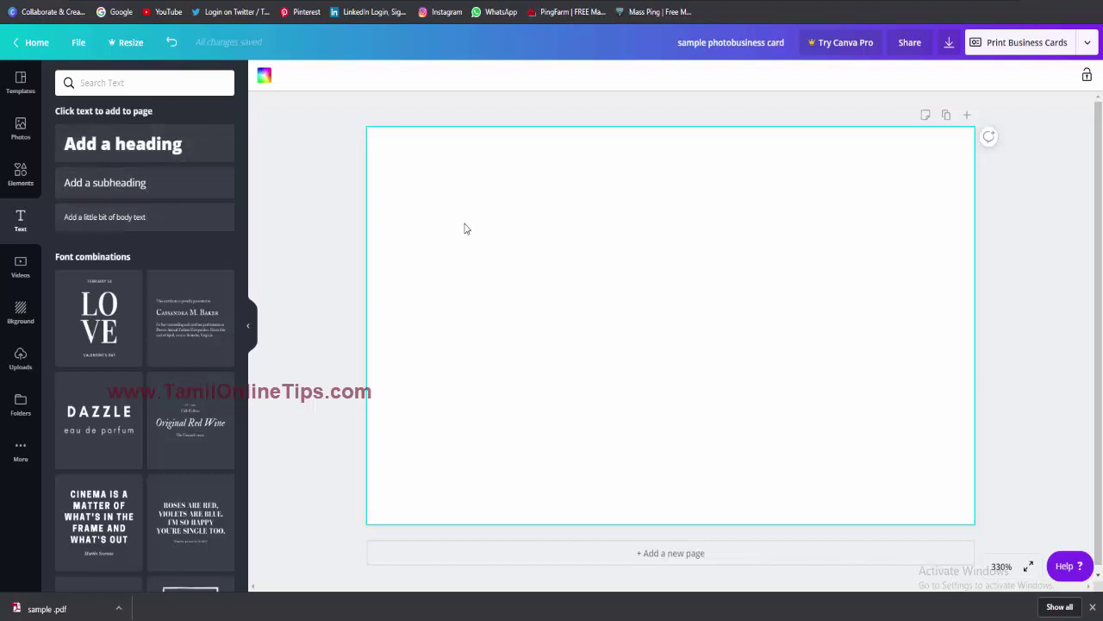
left_click_drag(448, 194, 722, 418)
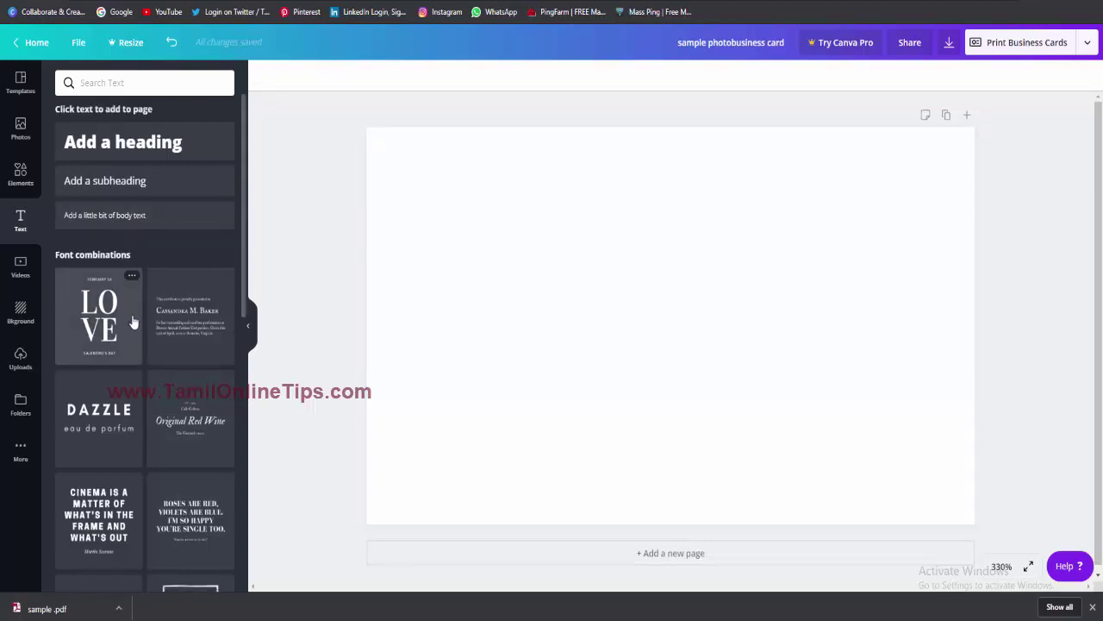
scroll(133, 321, "down", 3)
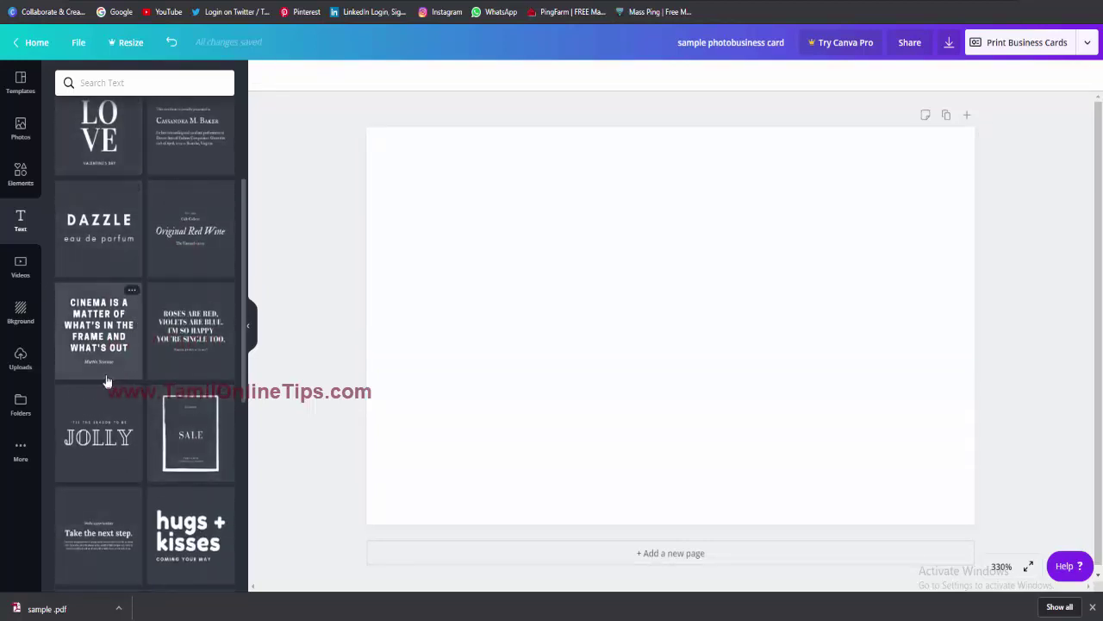
- Try the blurred purple photo as the card's background, and remove both the photo and its purple fill
left_click(22, 317)
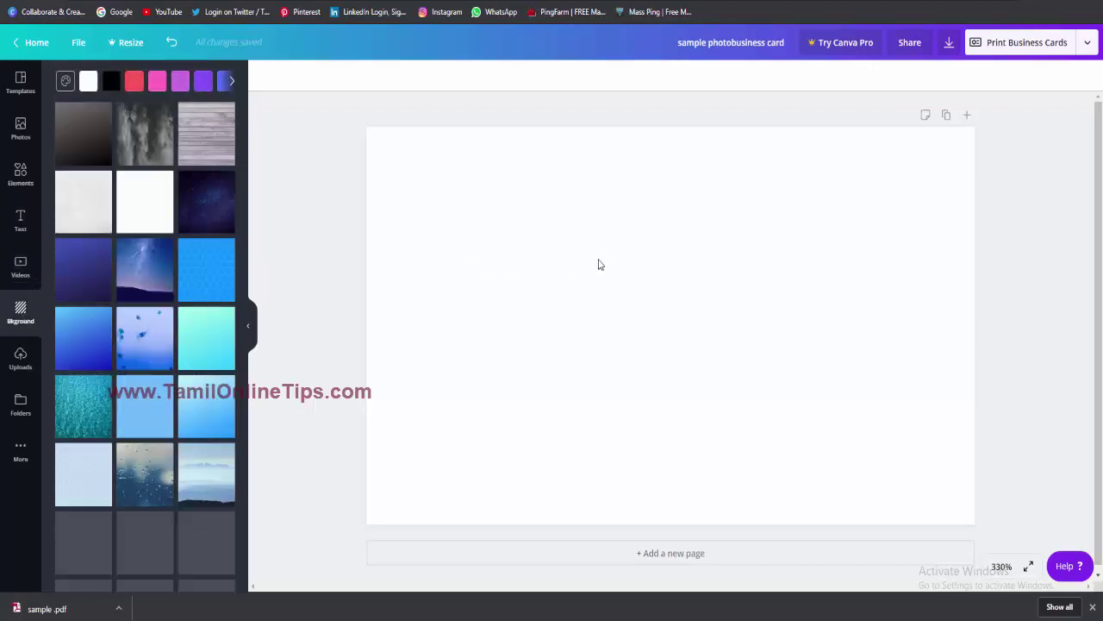
left_click_drag(533, 114, 797, 533)
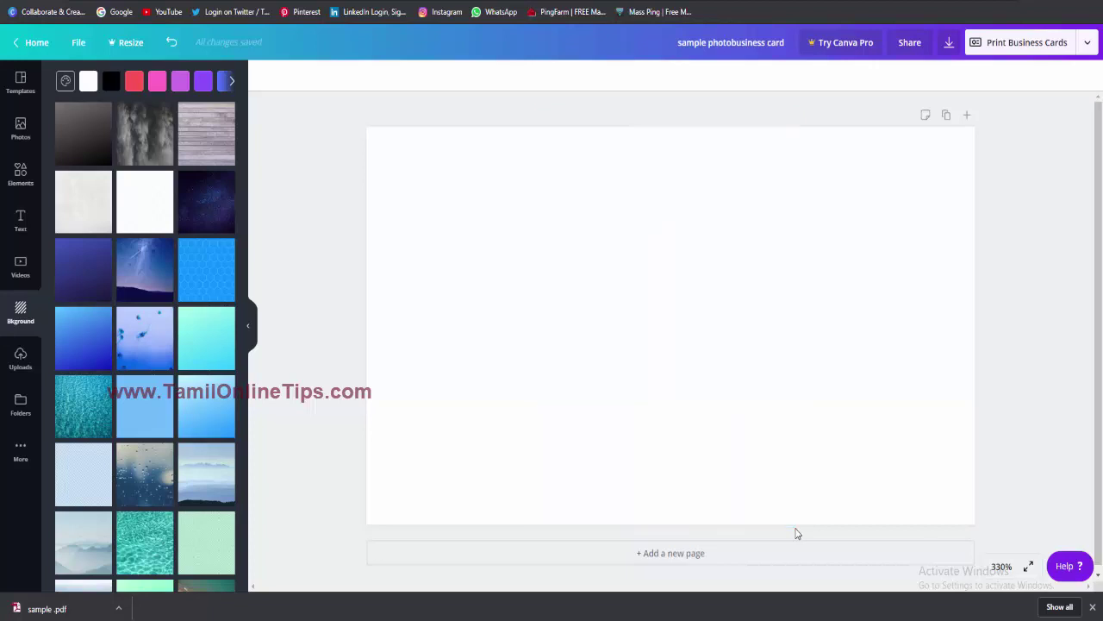
left_click(229, 83)
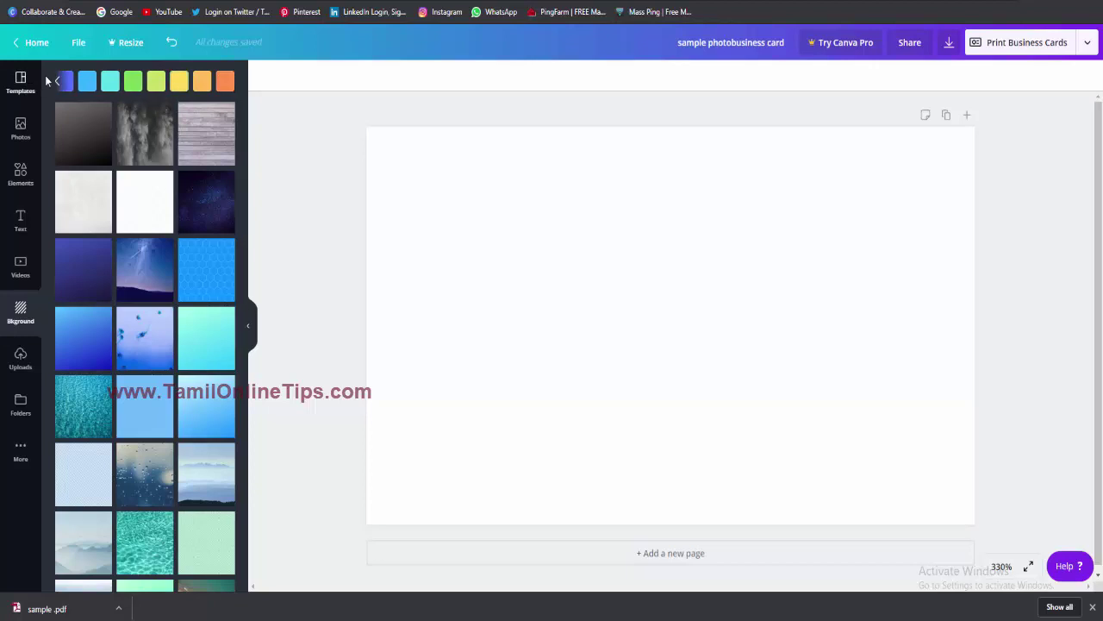
left_click(56, 81)
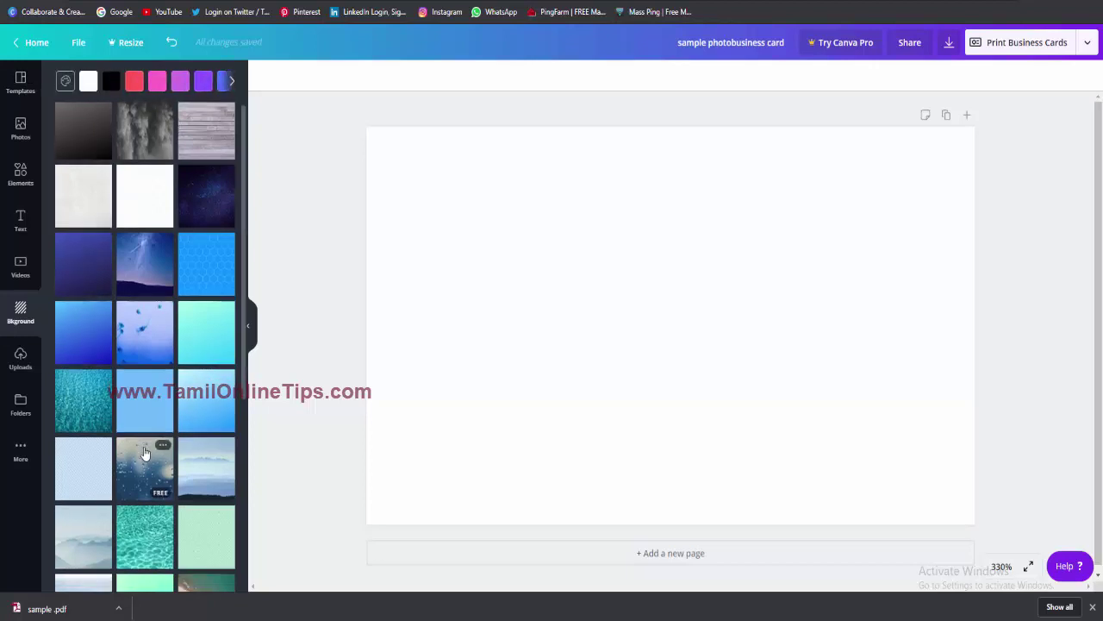
scroll(145, 452, "down", 20)
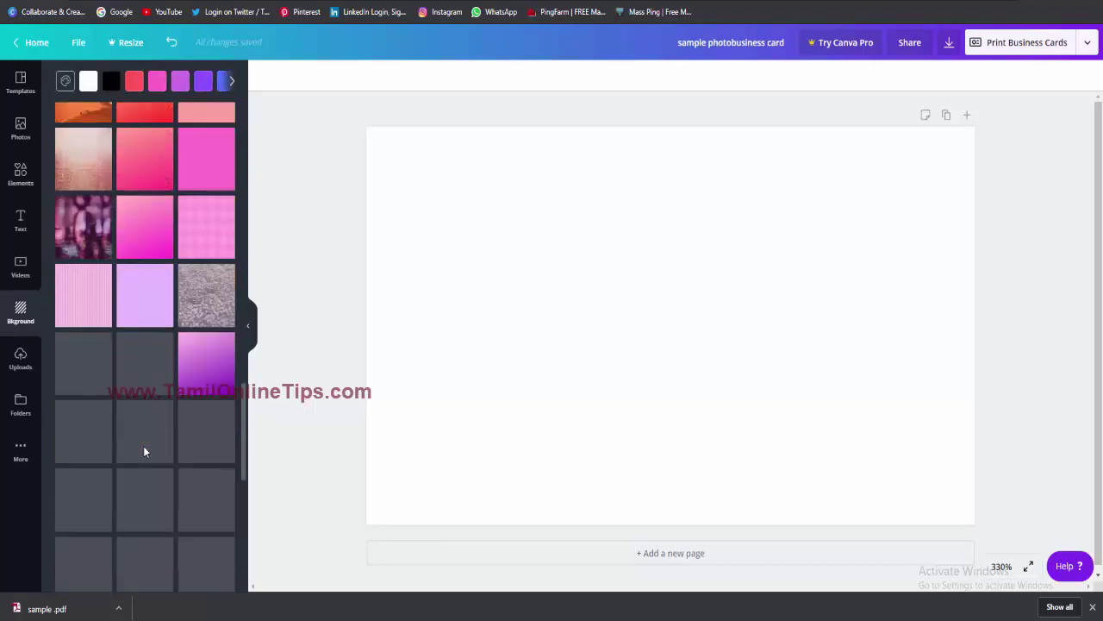
left_click_drag(346, 343, 624, 268)
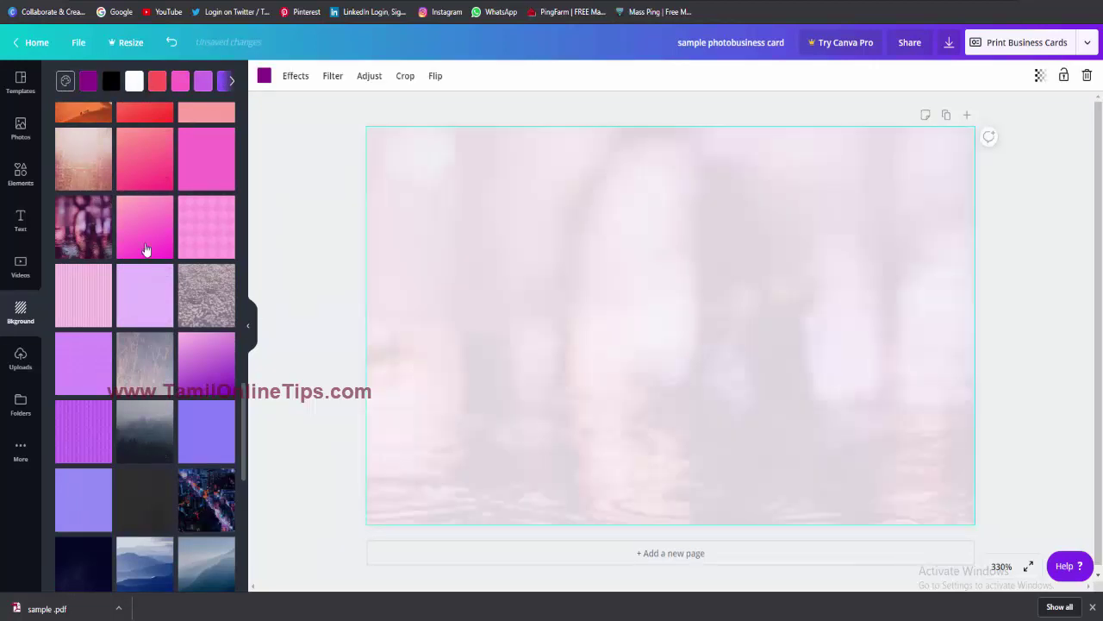
key("Delete")
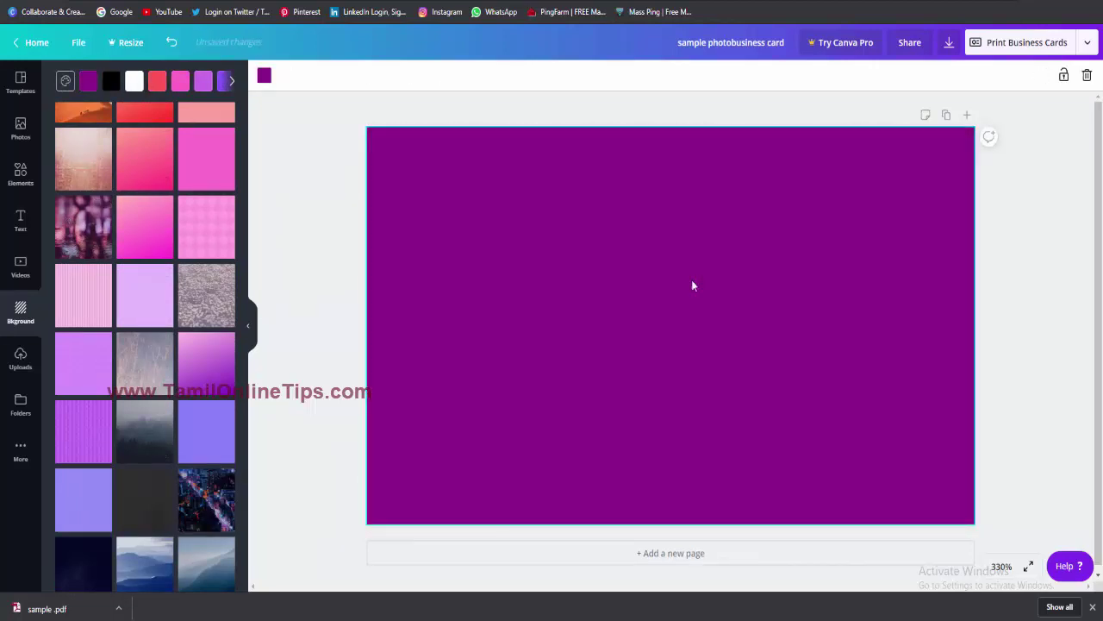
key("Delete")
- Try the mountain road photo as the card's background, and remove both the photo and its grey fill
scroll(236, 431, "down", 3)
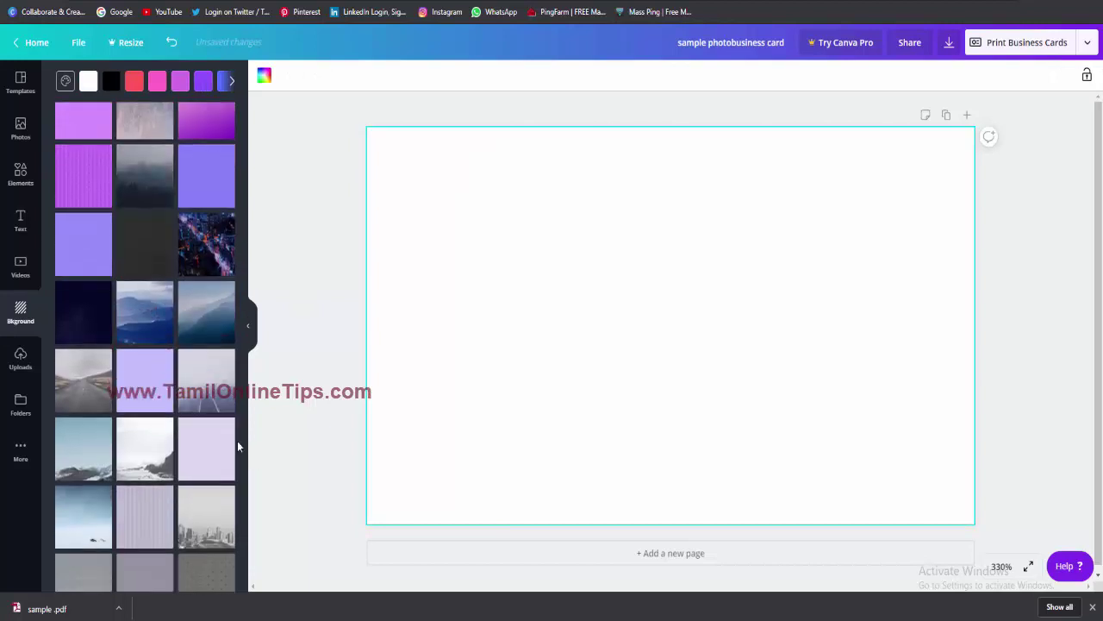
left_click(76, 393)
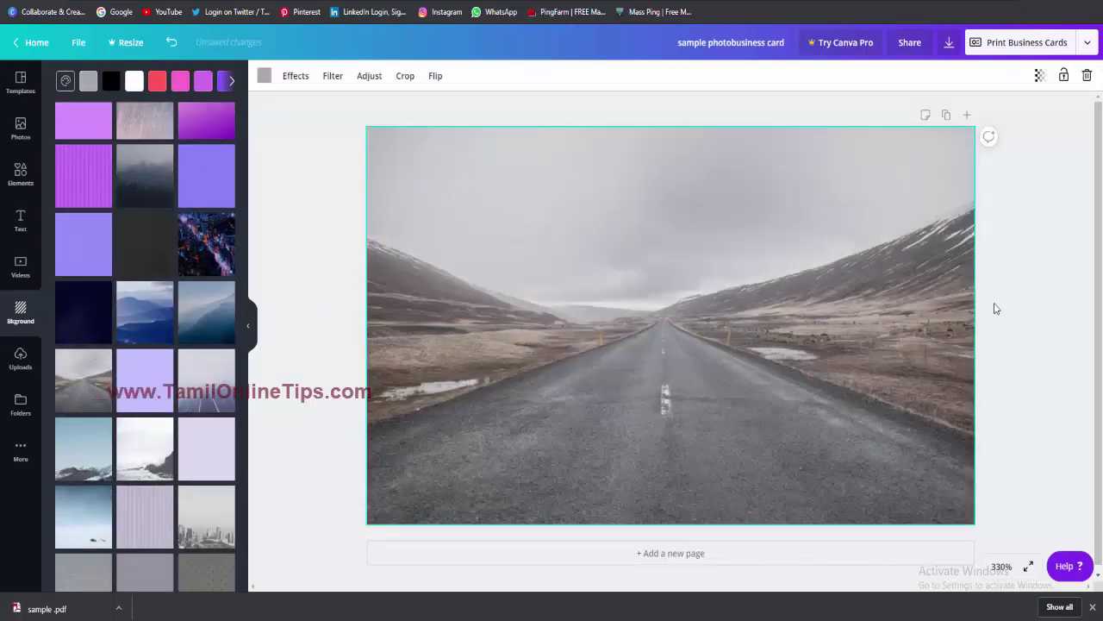
key("Delete")
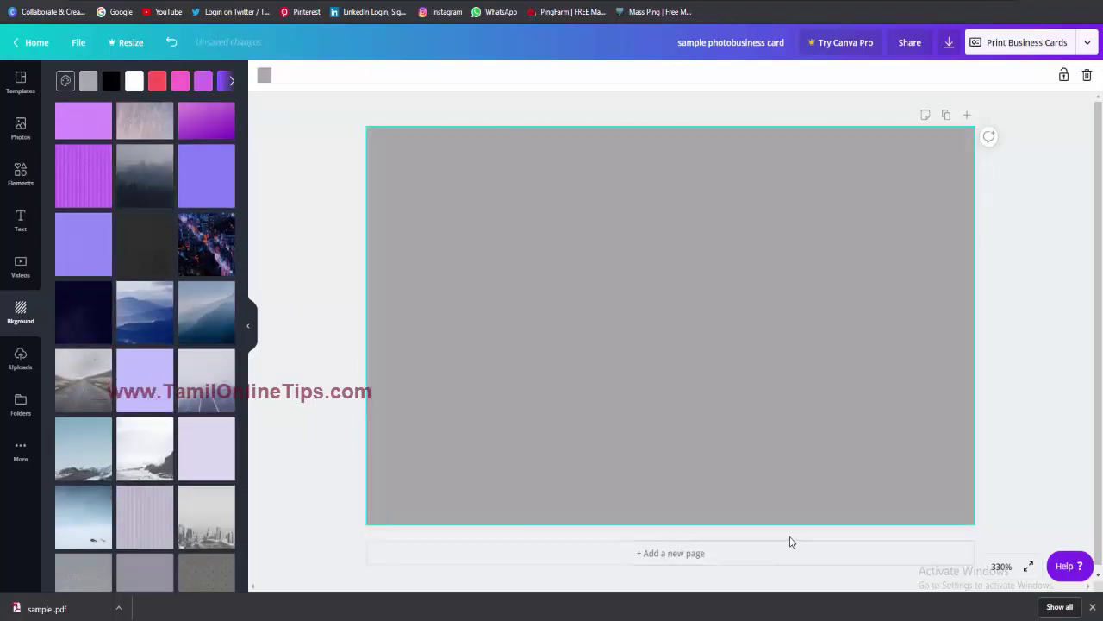
key("Delete")
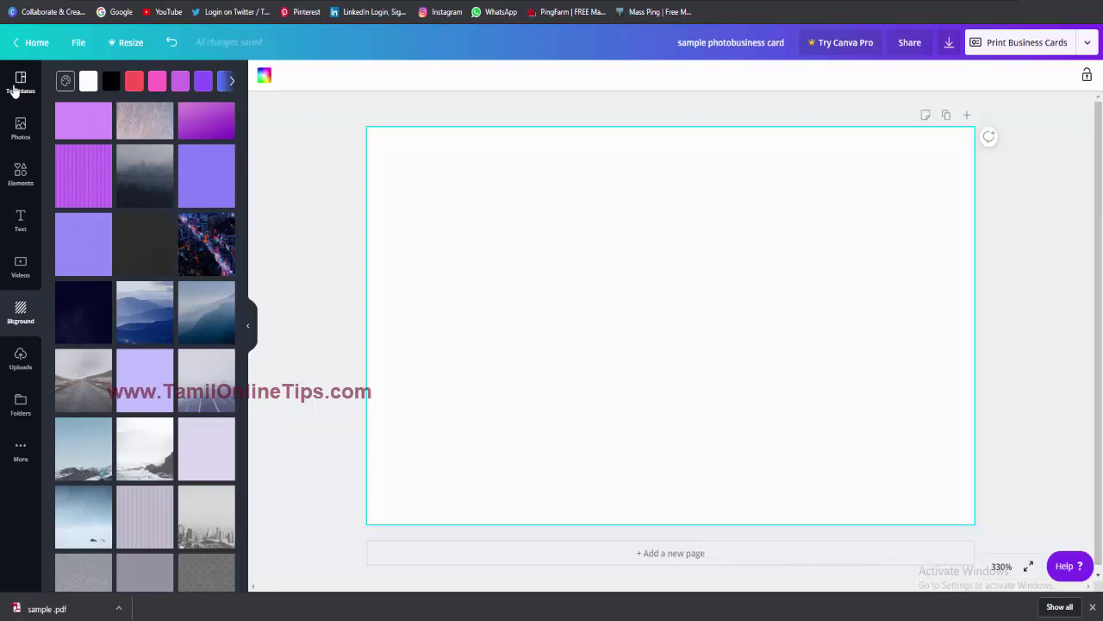
- Search the business card templates for photography
left_click(21, 82)
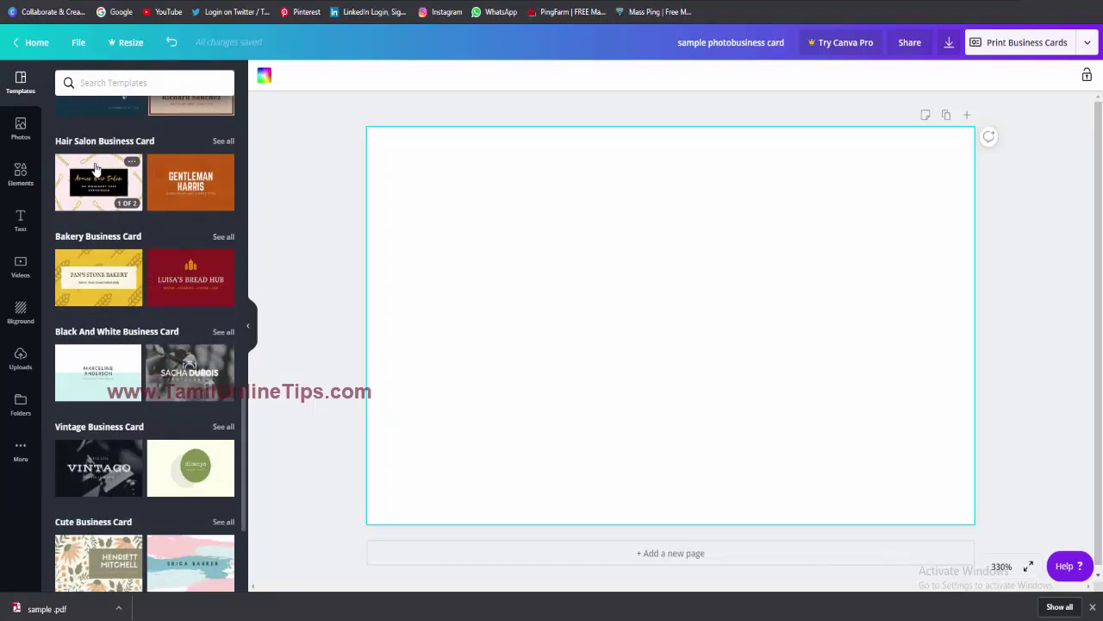
scroll(96, 168, "up", 8)
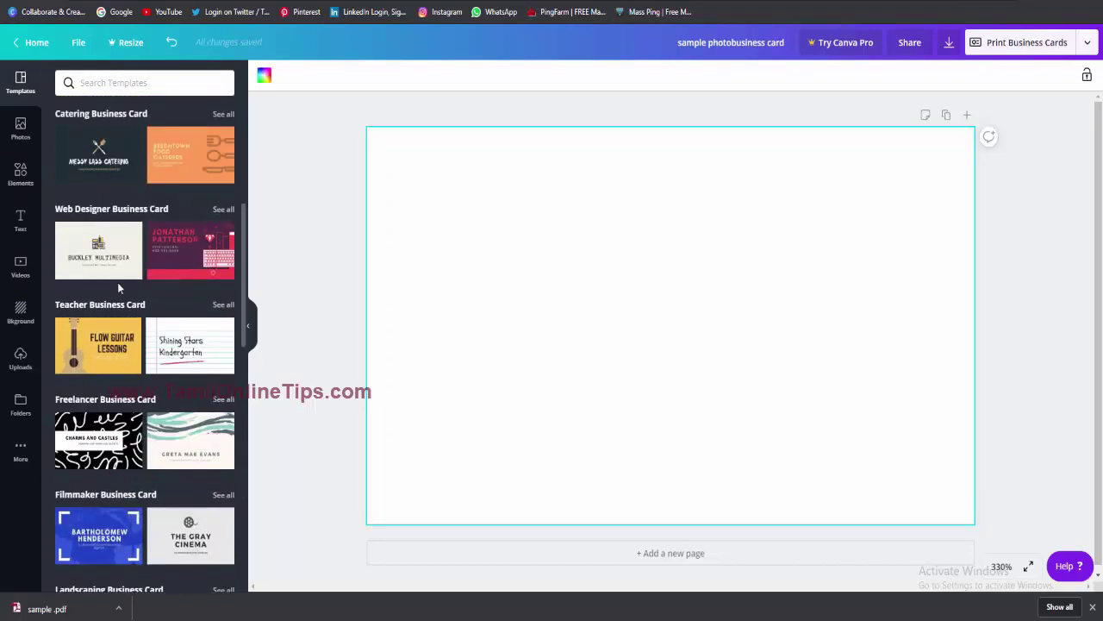
scroll(117, 282, "up", 4)
left_click(124, 83)
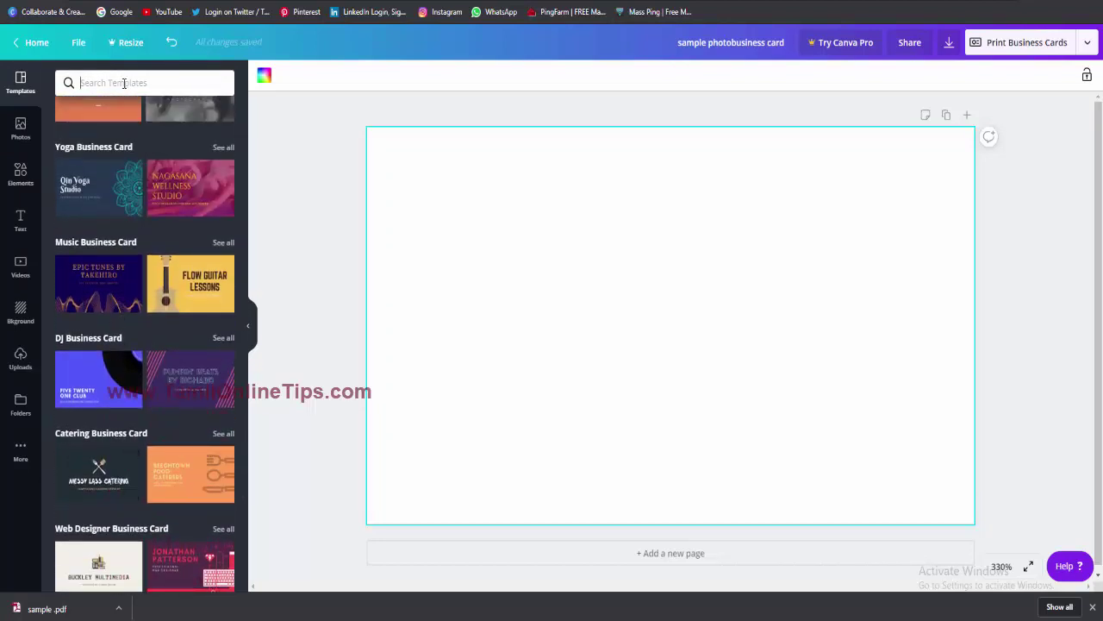
type("photo")
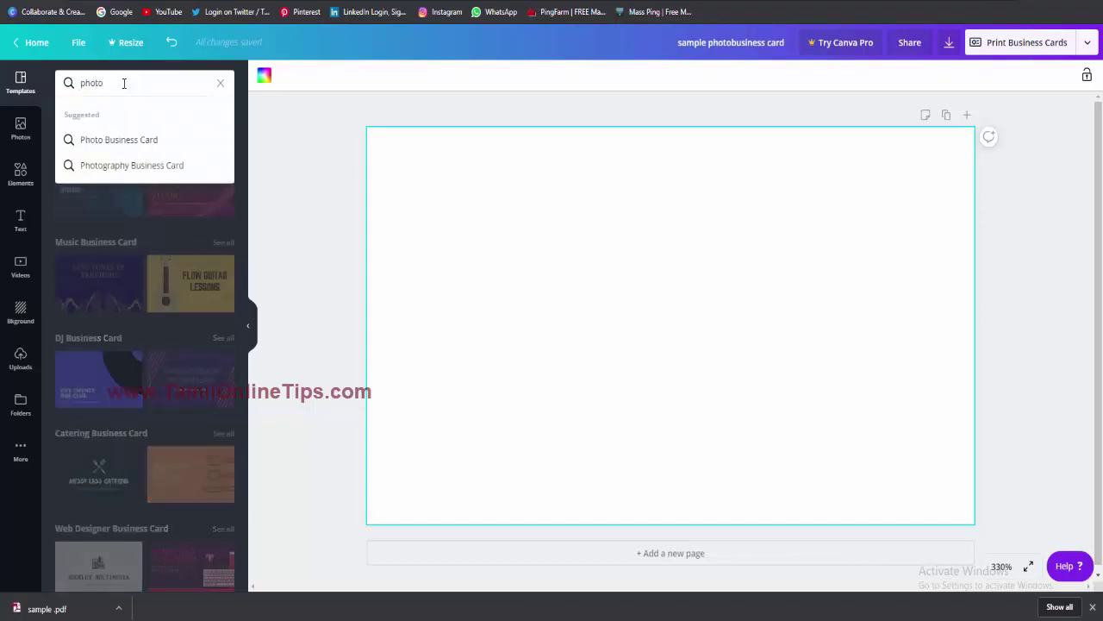
type("gr")
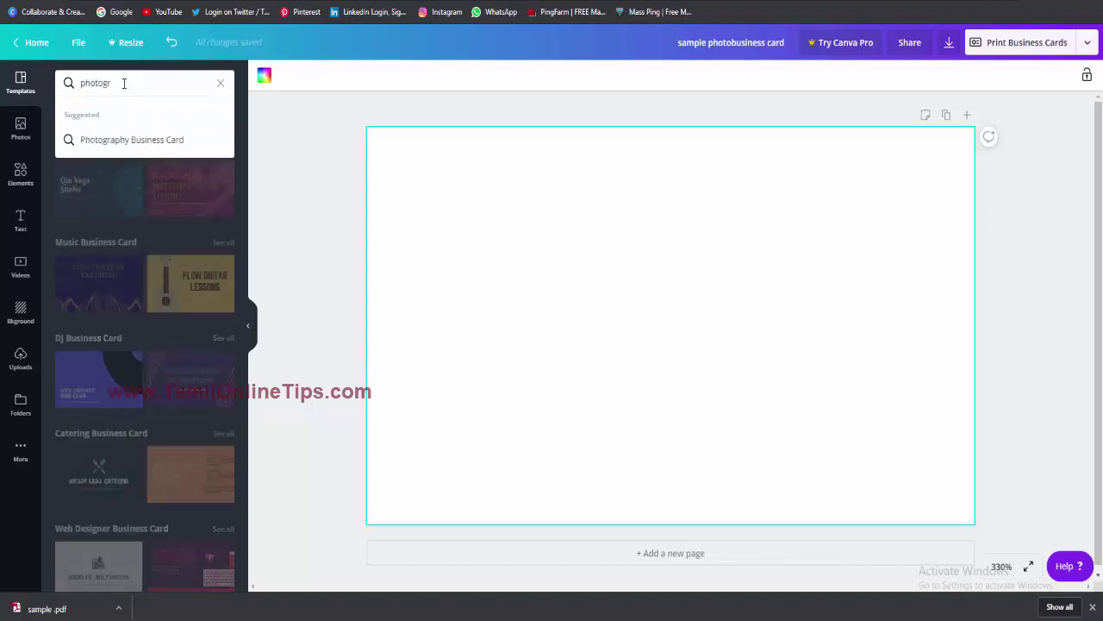
type("aphy")
key("Return")
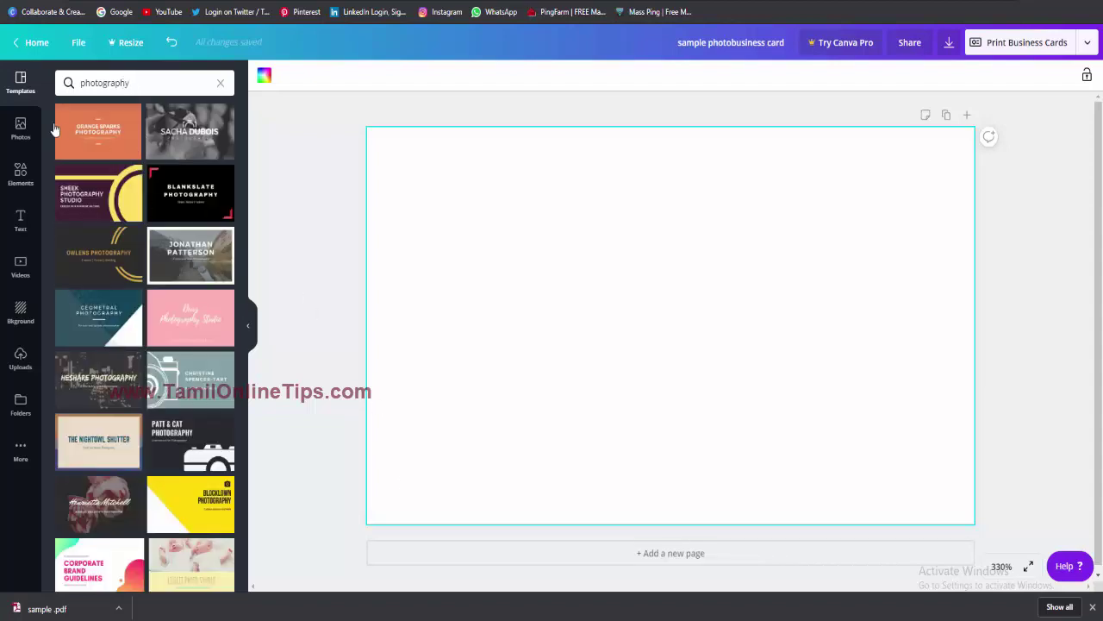
- Look through the photography templates and open the purple and yellow Sheek Photography Studio design
scroll(192, 432, "down", 3)
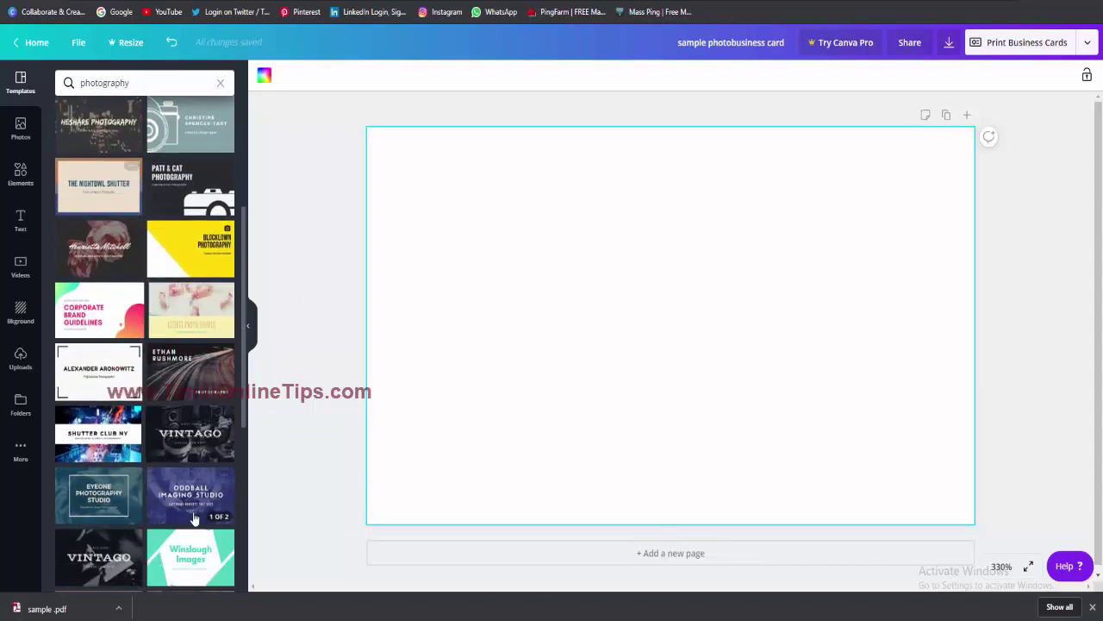
scroll(191, 432, "down", 3)
scroll(118, 434, "down", 3)
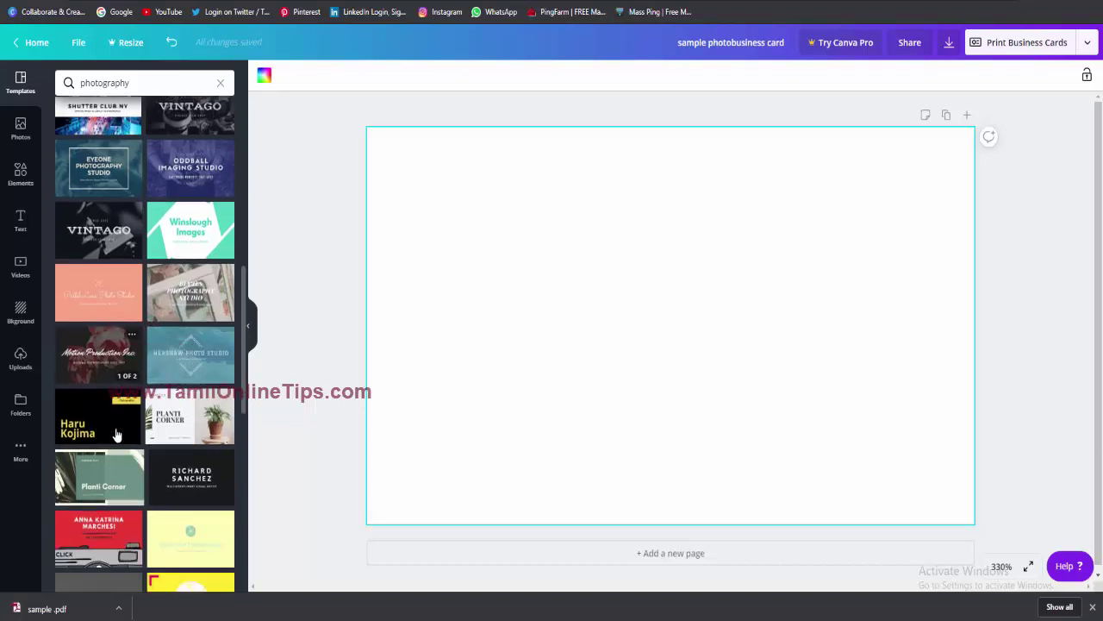
scroll(117, 433, "up", 9)
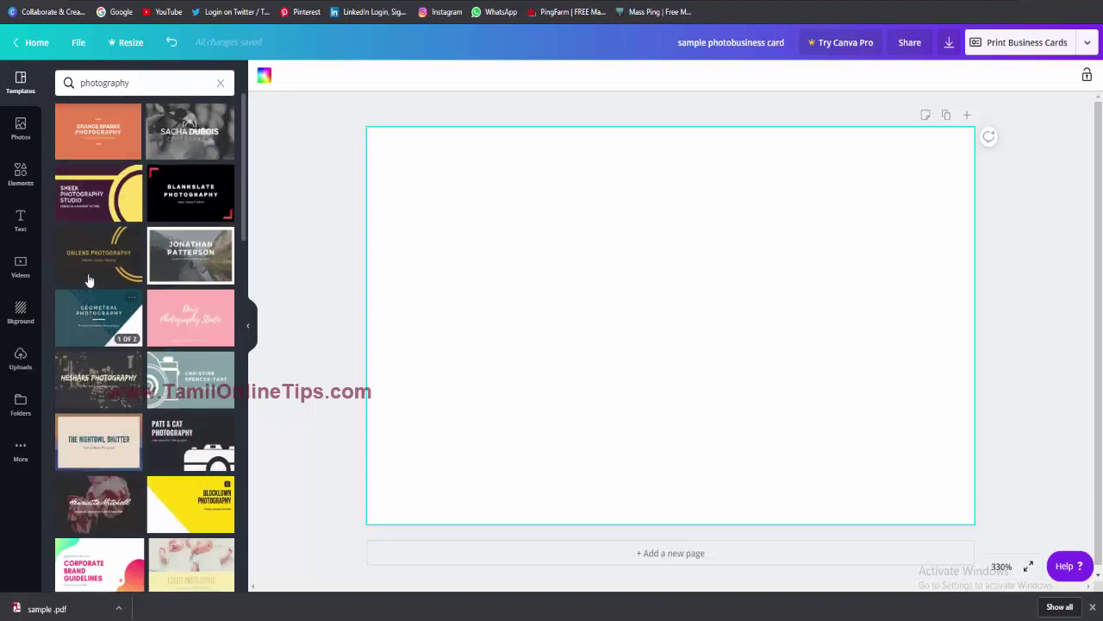
left_click(91, 201)
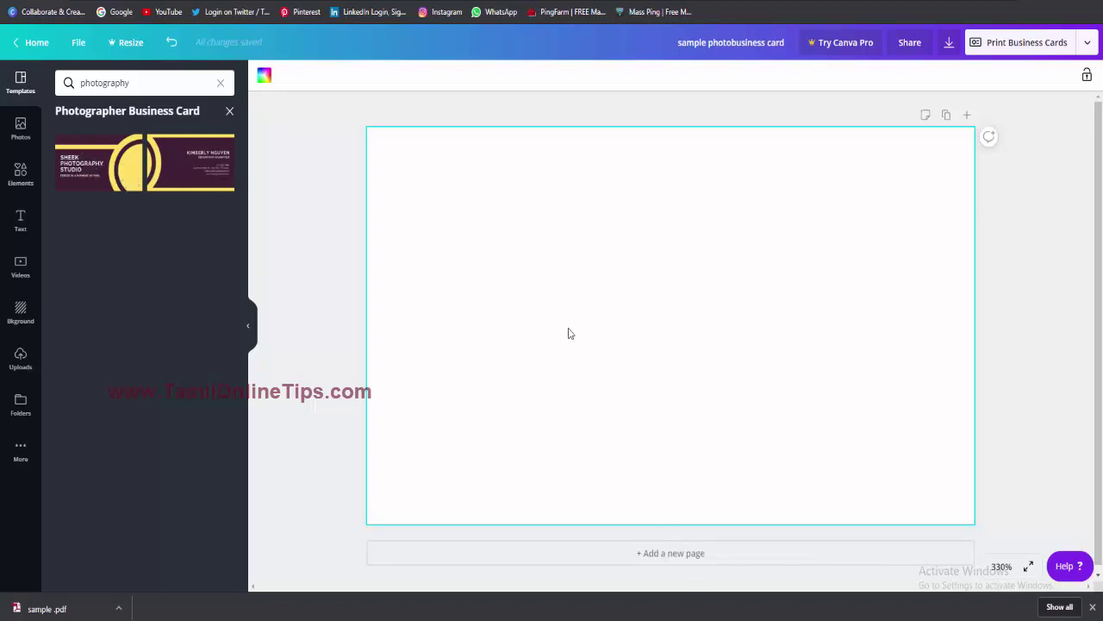
- Add a second page and apply the front side of the Sheek Photography Studio template to it
left_click(656, 556)
scroll(636, 464, "up", 2)
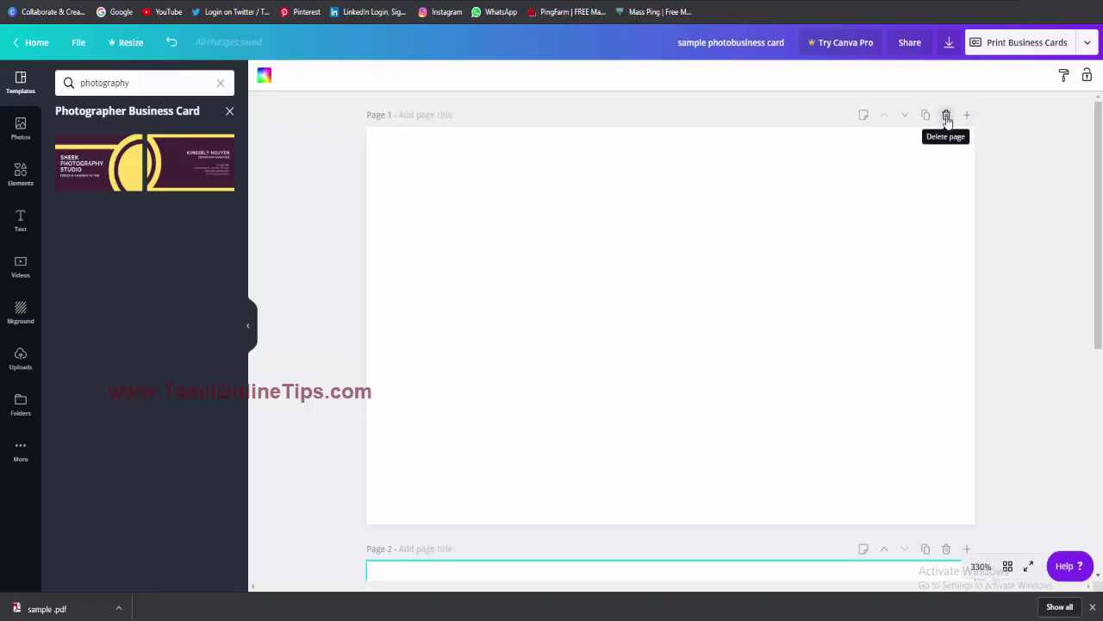
left_click(121, 164)
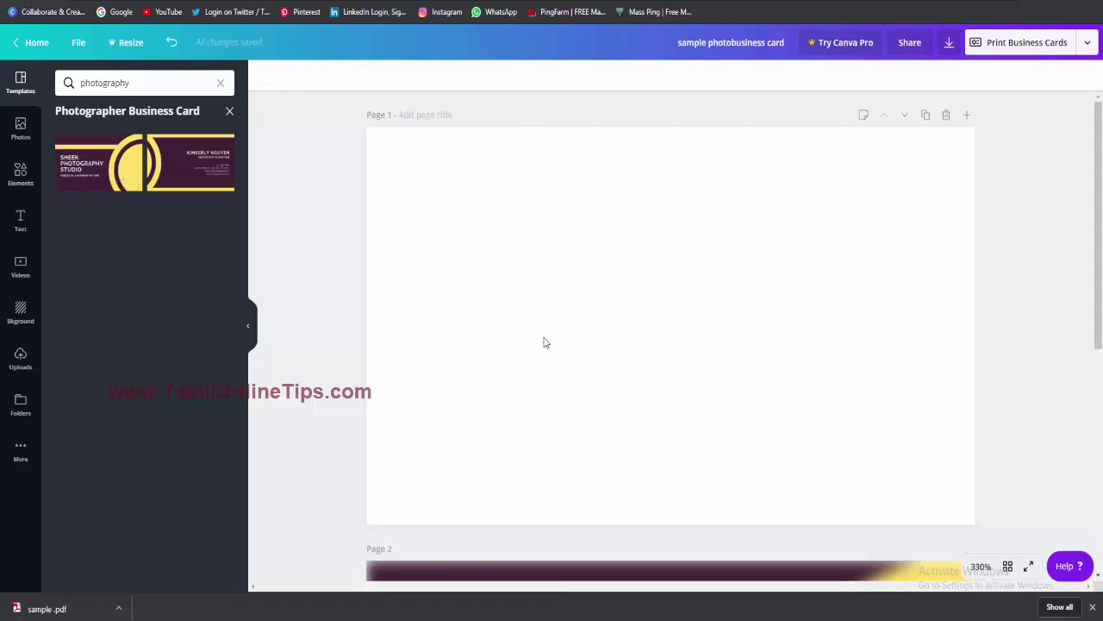
- Undo the accidental deletion of the template page and remove the blank first page
scroll(648, 560, "down", 3)
left_click(604, 458)
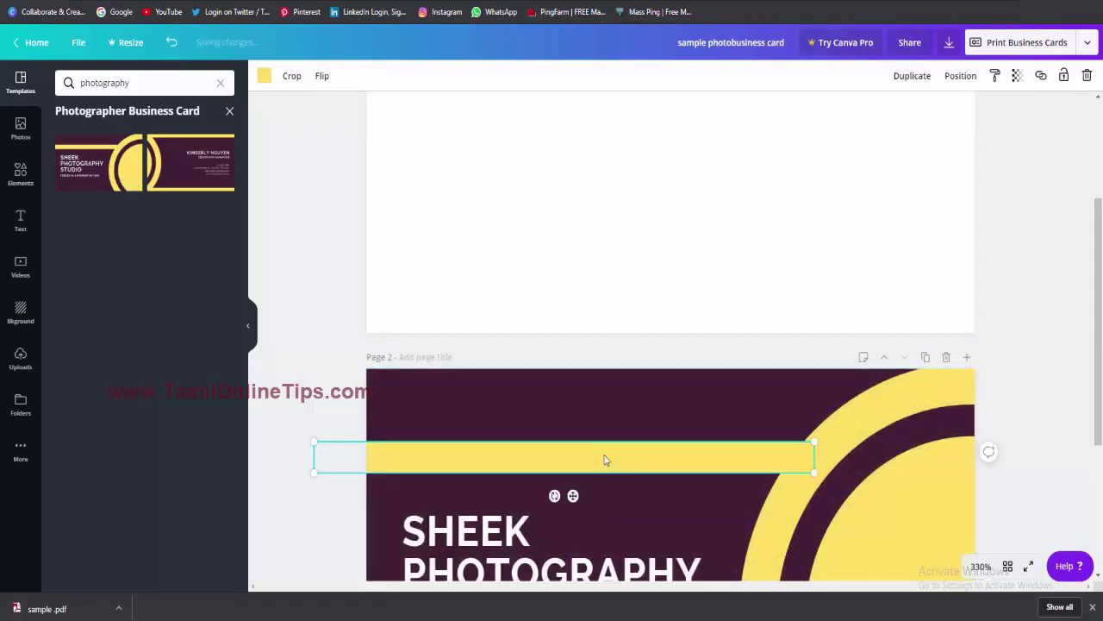
left_click(946, 357)
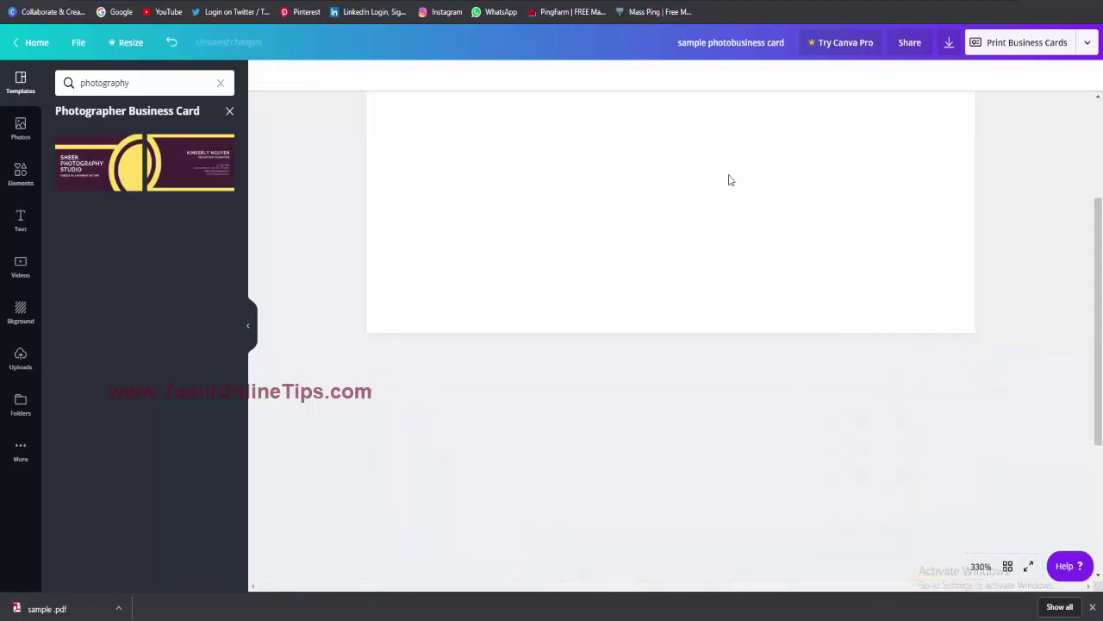
key("ctrl+z")
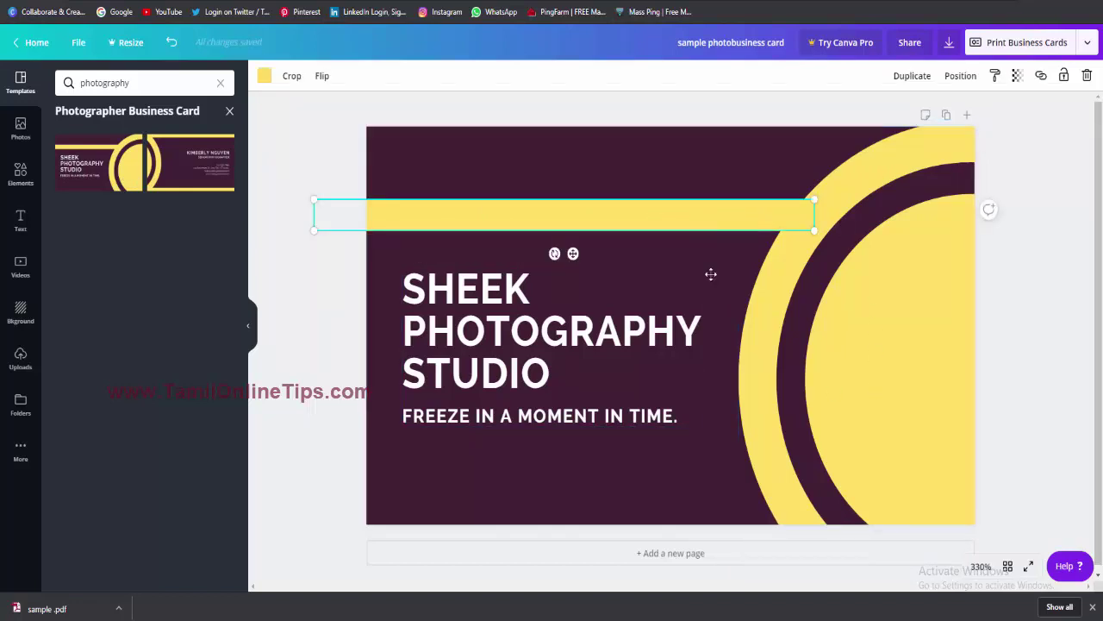
- Move the yellow bar down near the card's lower edge and the large ringed circle to the card's middle
left_click_drag(761, 215, 687, 482)
left_click_drag(778, 303, 326, 247)
left_click_drag(337, 249, 423, 264)
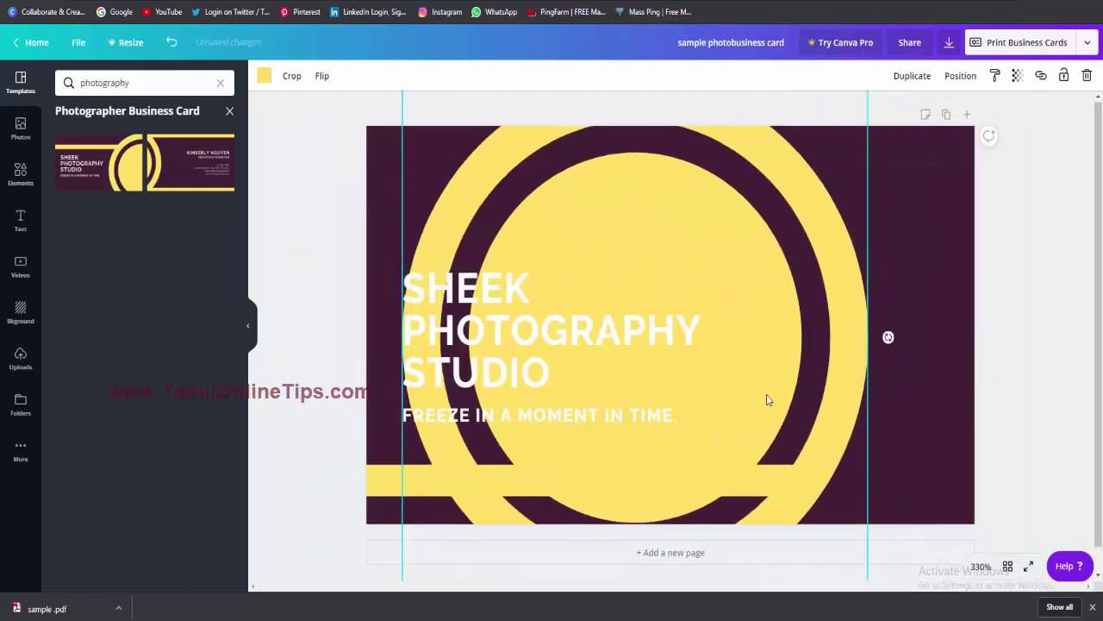
- Shrink the ringed circle to about 3.9 by 3.9 and place it partly off the card's upper-left corner
scroll(823, 498, "down", 1)
left_click_drag(867, 569, 678, 380)
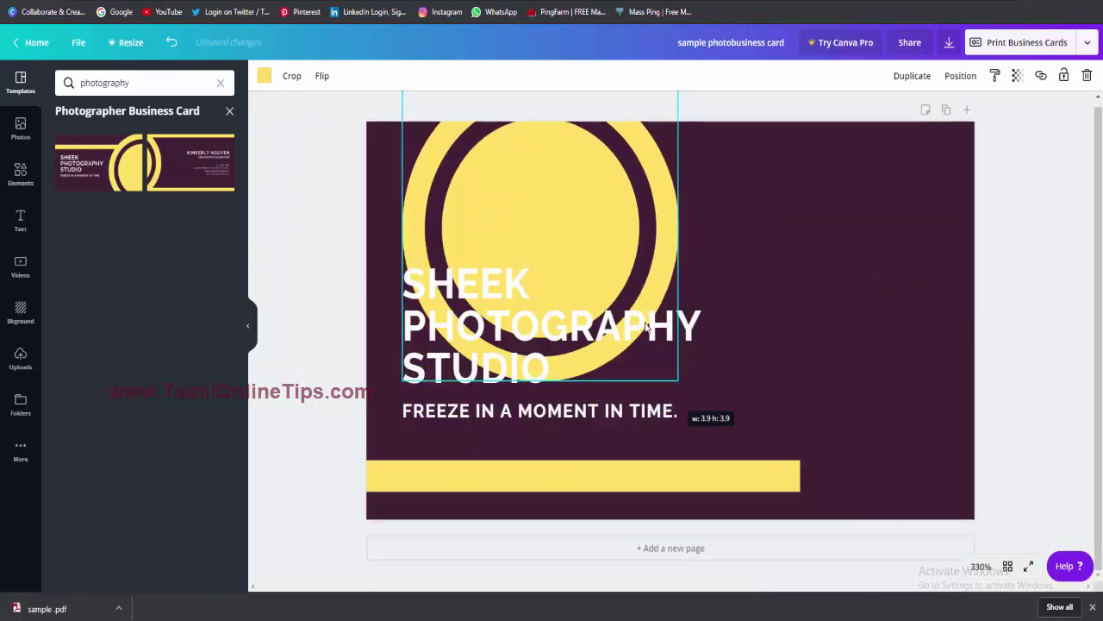
left_click(582, 265)
left_click(560, 205)
left_click_drag(496, 273, 438, 162)
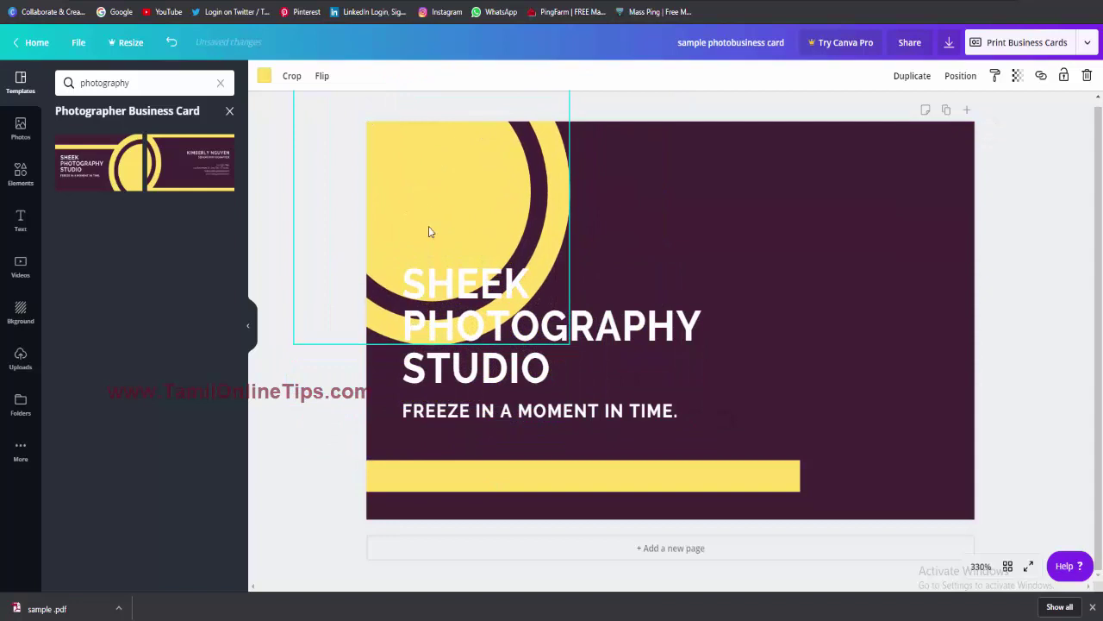
- Move the text group to the card's upper right and replace SHEEK PHOTOGRAPHY in the heading with INNOVATION
left_click(502, 294)
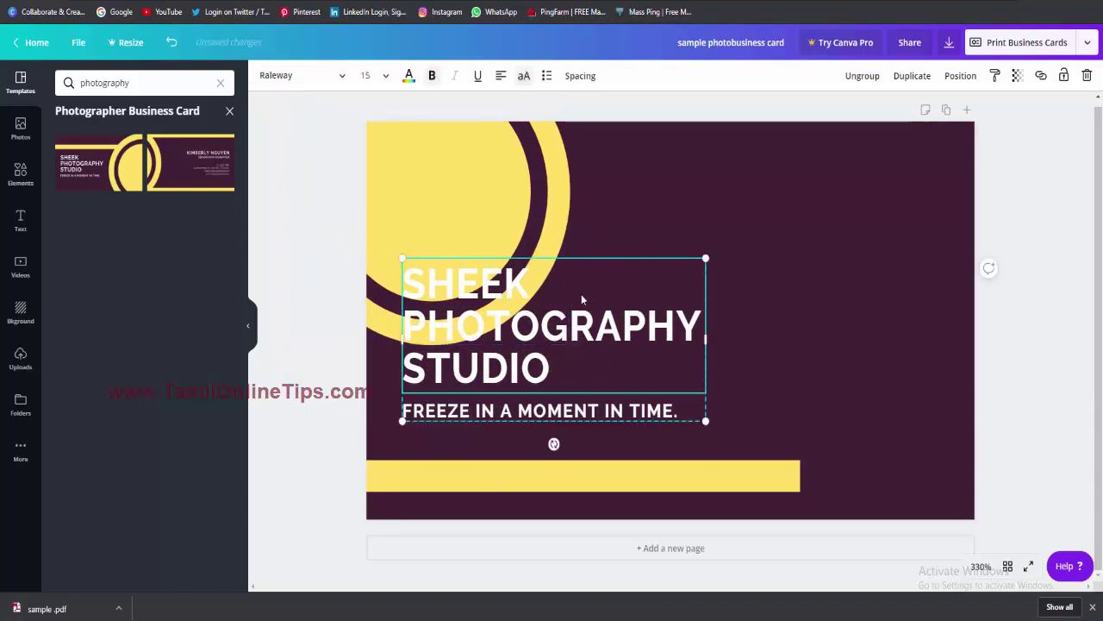
left_click_drag(583, 298, 824, 222)
double_click(776, 207)
left_click(647, 207)
left_click_drag(653, 207, 933, 245)
key("BackSpace")
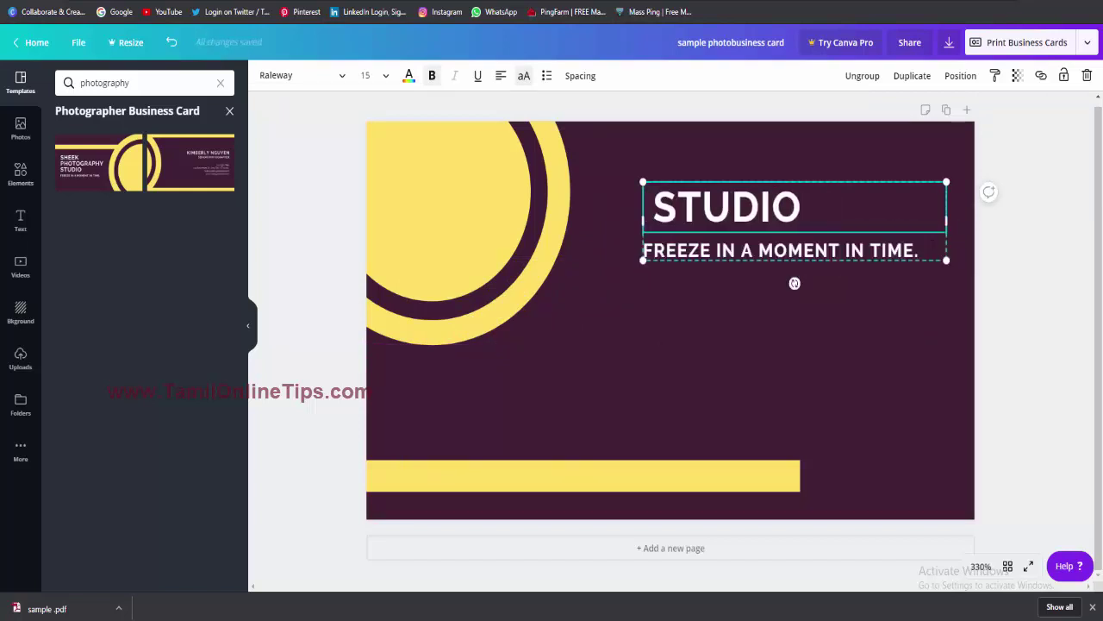
type("INNOVAT")
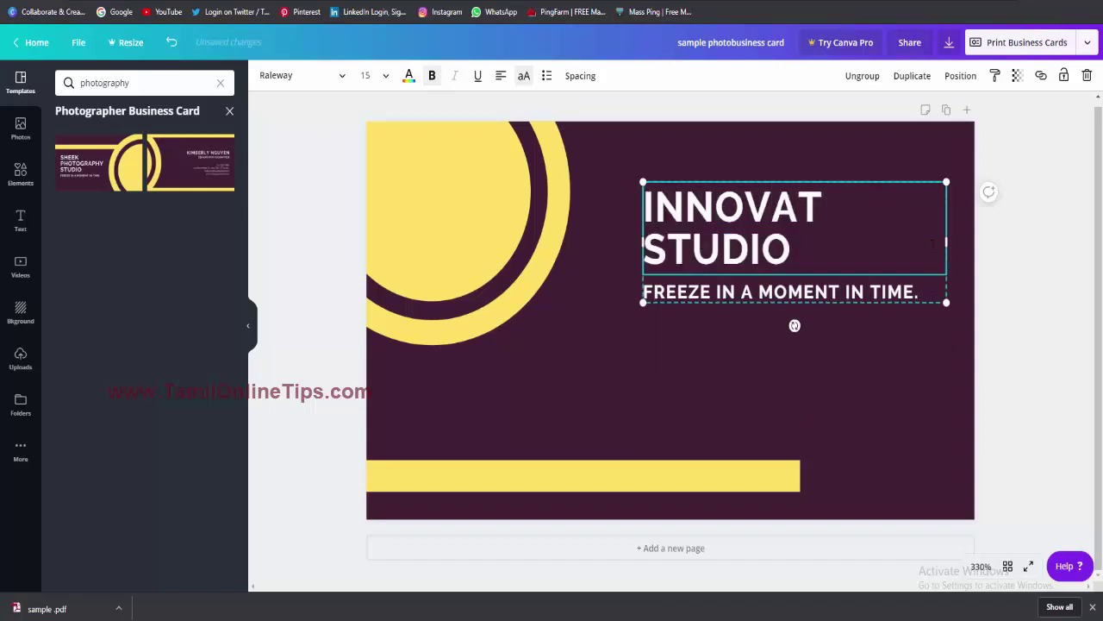
type("ION")
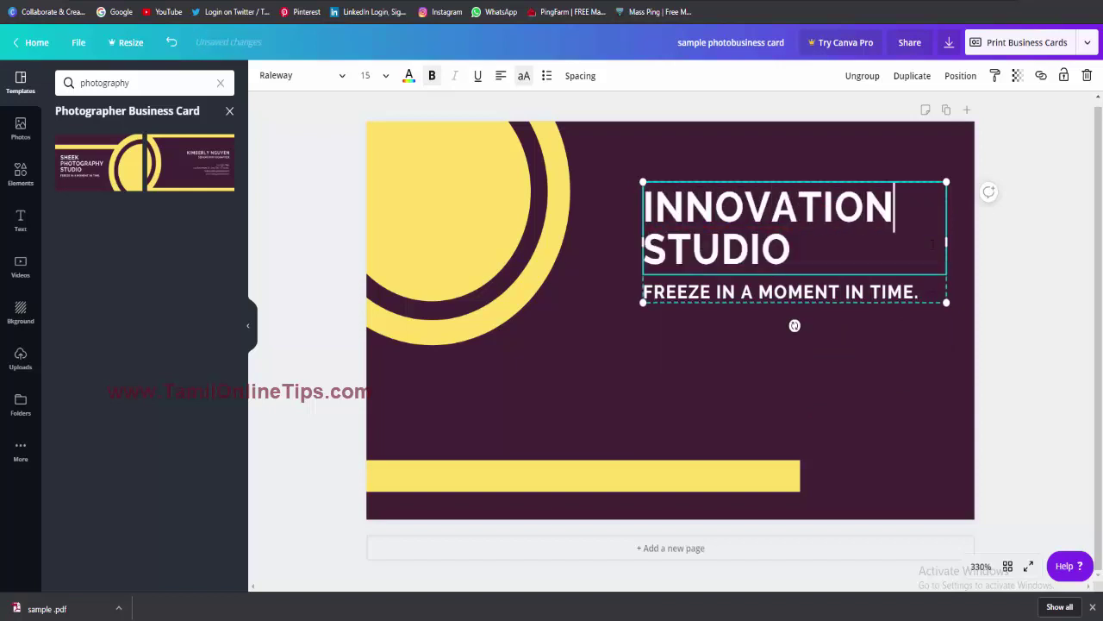
- Replace the tagline with BEST IN IMAGE and set its font to Abibas
left_click(662, 293)
left_click_drag(653, 292, 942, 296)
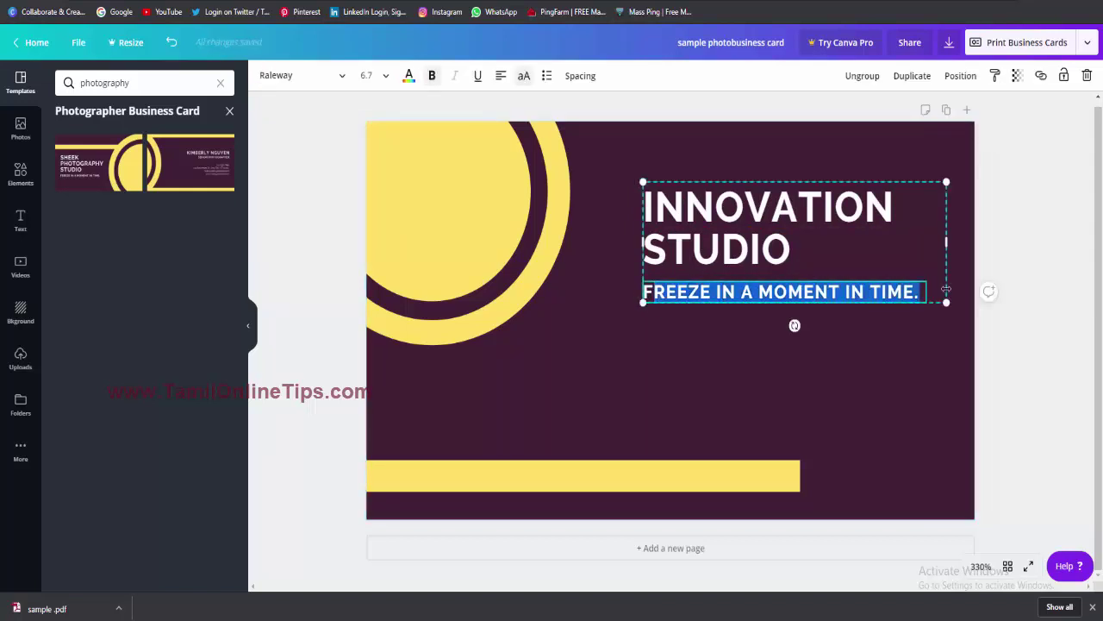
key("BackSpace")
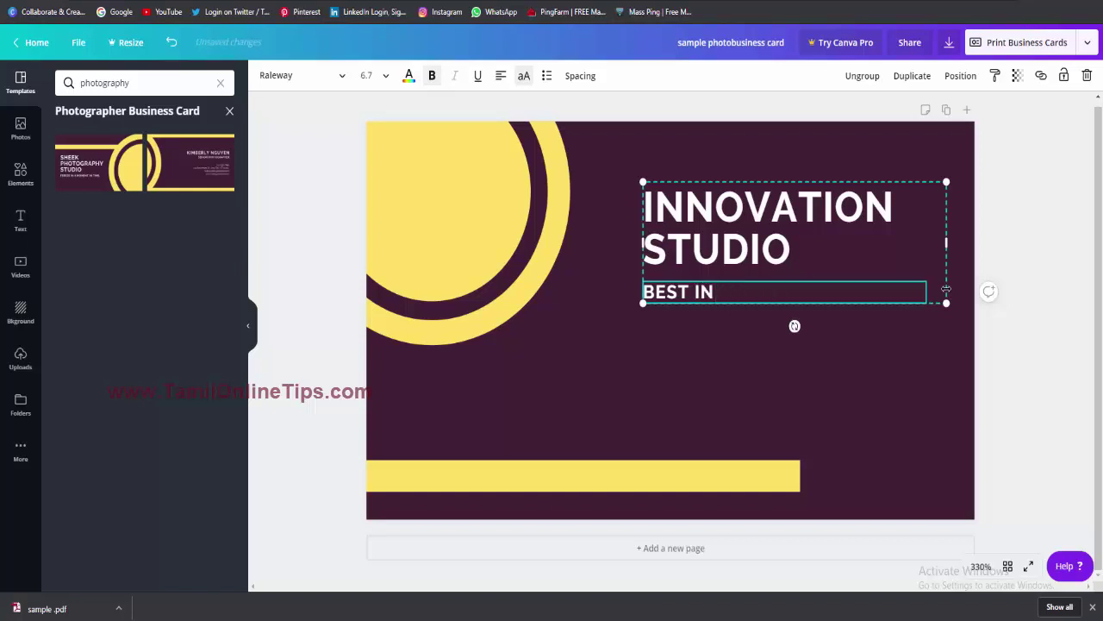
left_click(902, 328)
left_click(670, 294)
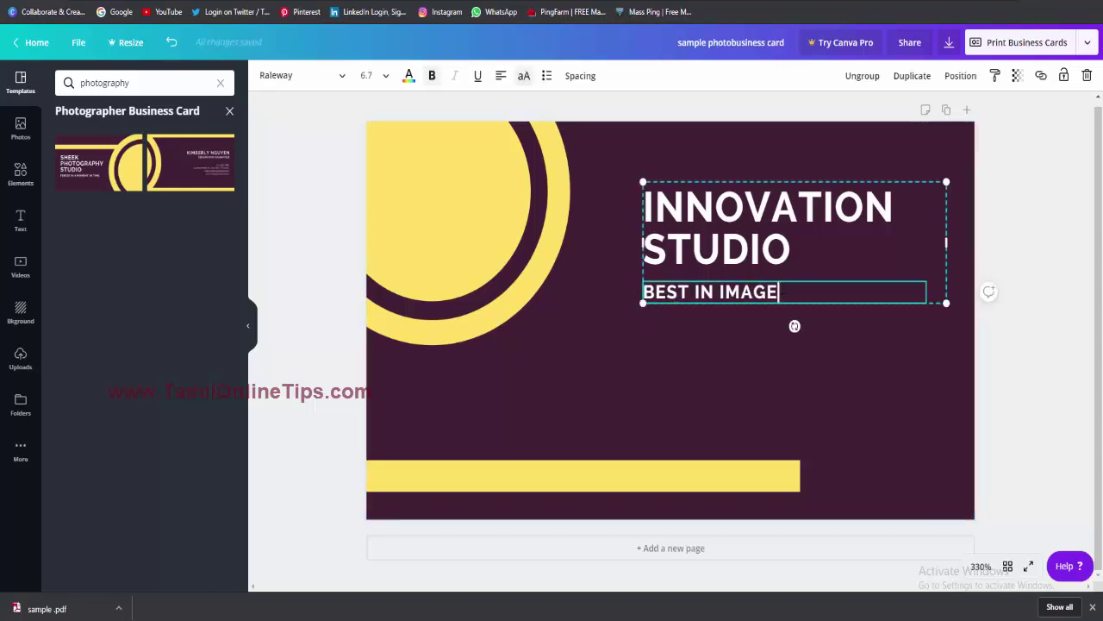
key("ctrl+a")
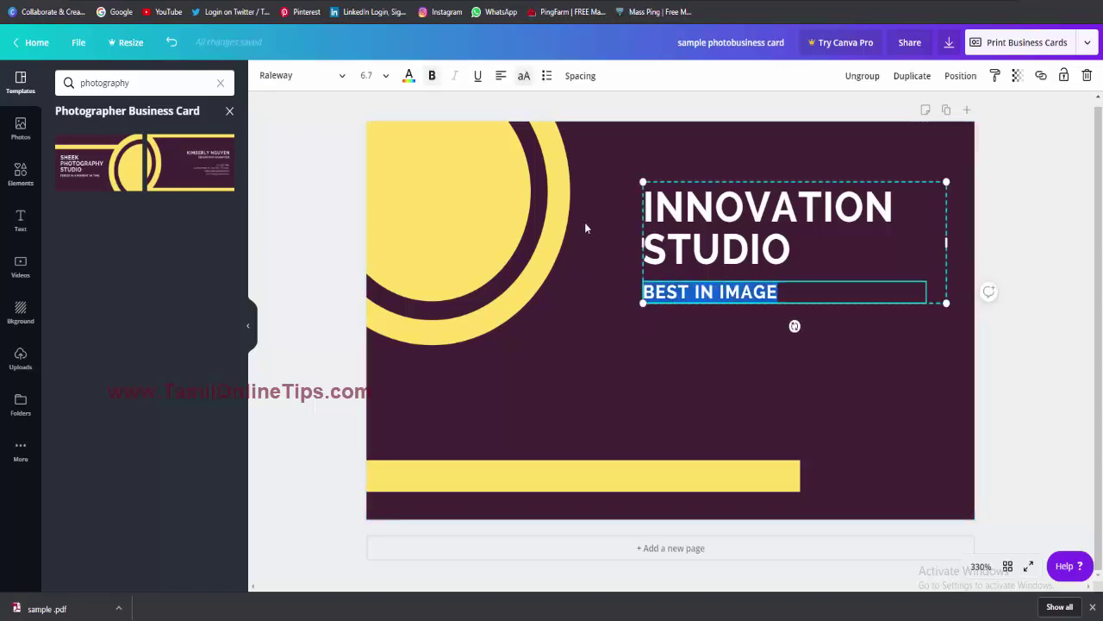
left_click(336, 78)
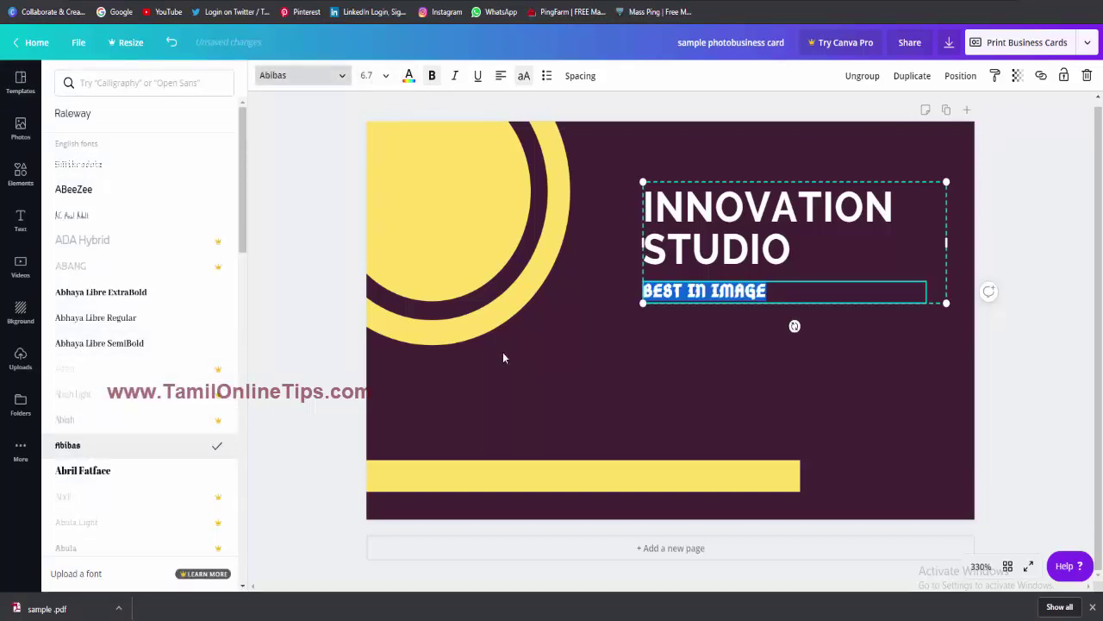
- Set the INNOVATION STUDIO heading's font to Adigiana Toybox and move the text group slightly up
left_click(802, 249)
double_click(774, 249)
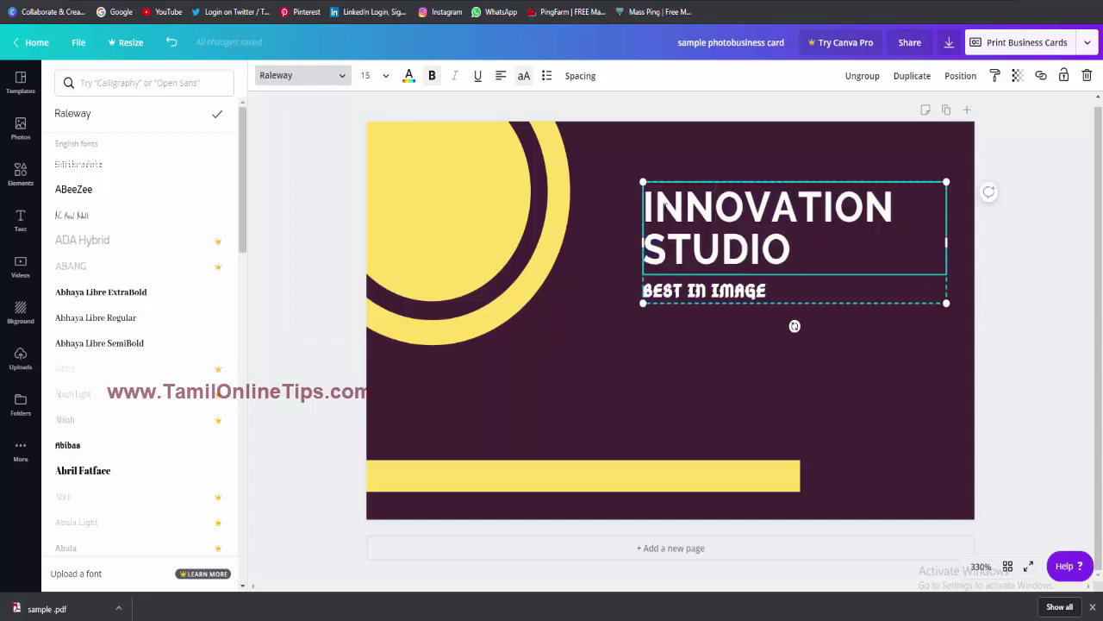
left_click_drag(644, 204, 791, 250)
left_click(324, 78)
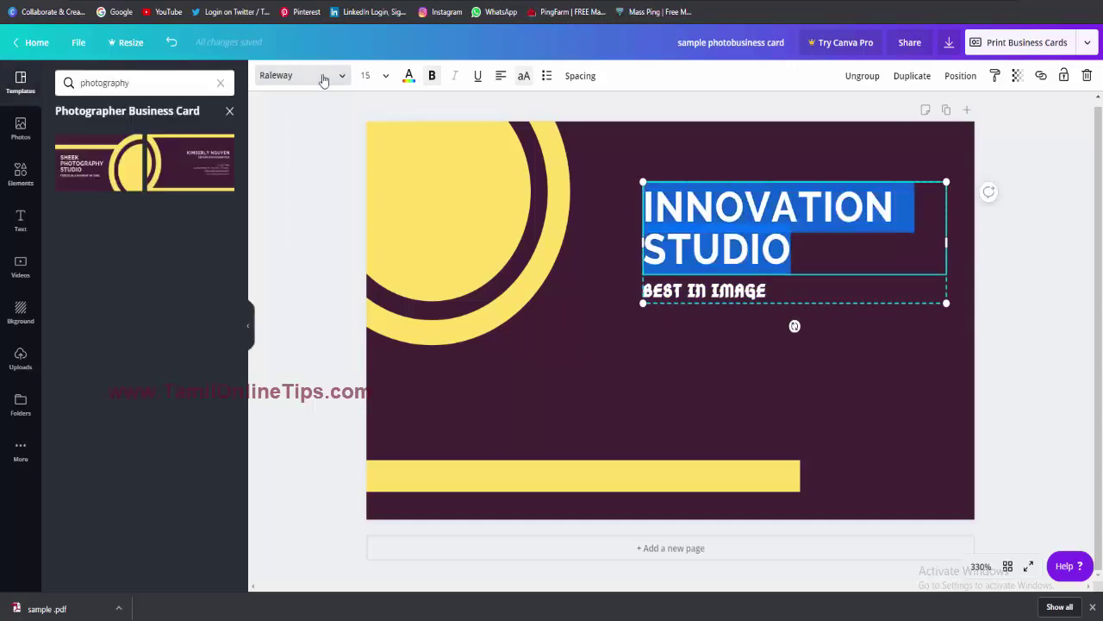
left_click(308, 85)
scroll(108, 431, "down", 5)
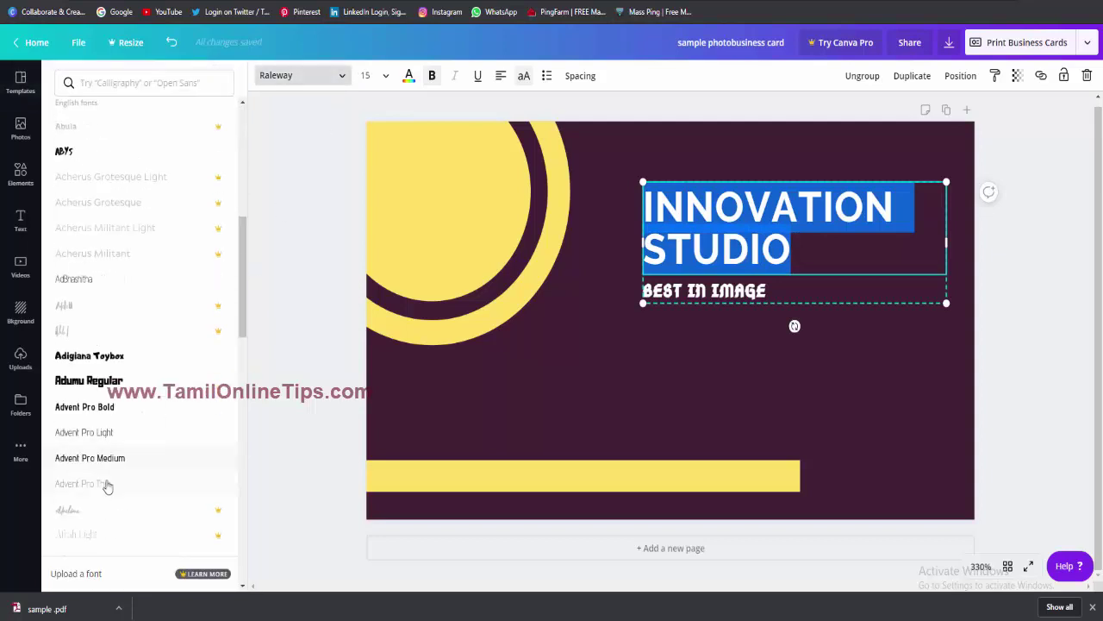
left_click(121, 355)
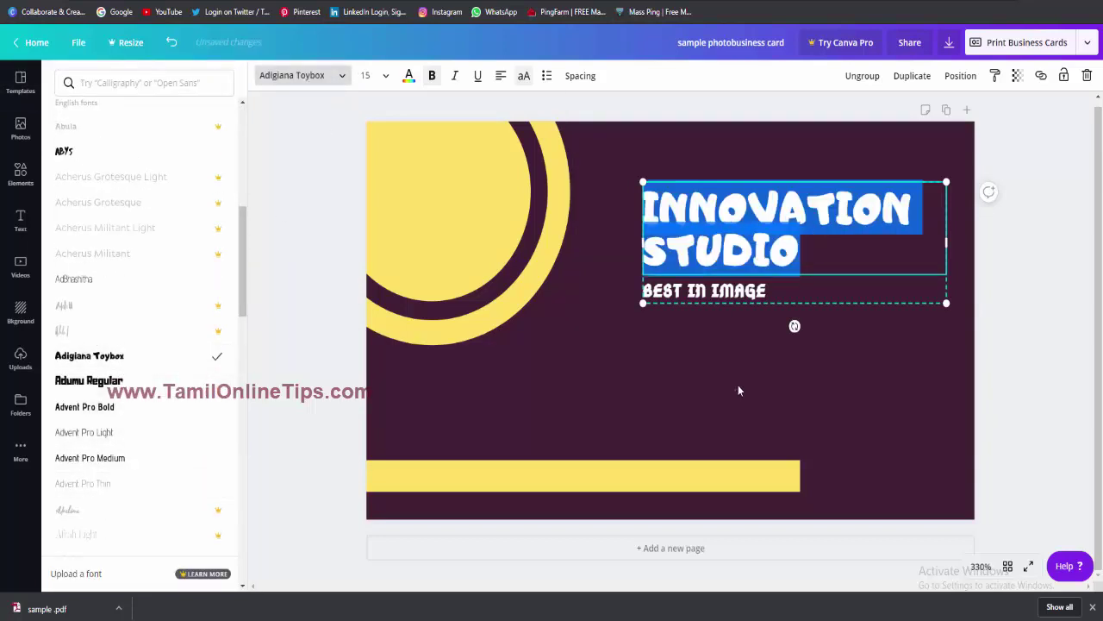
left_click(682, 177)
left_click_drag(709, 333, 714, 304)
- Try gray, purple and pink on the card background, then set it to a custom dark magenta, #740047
left_click(552, 424)
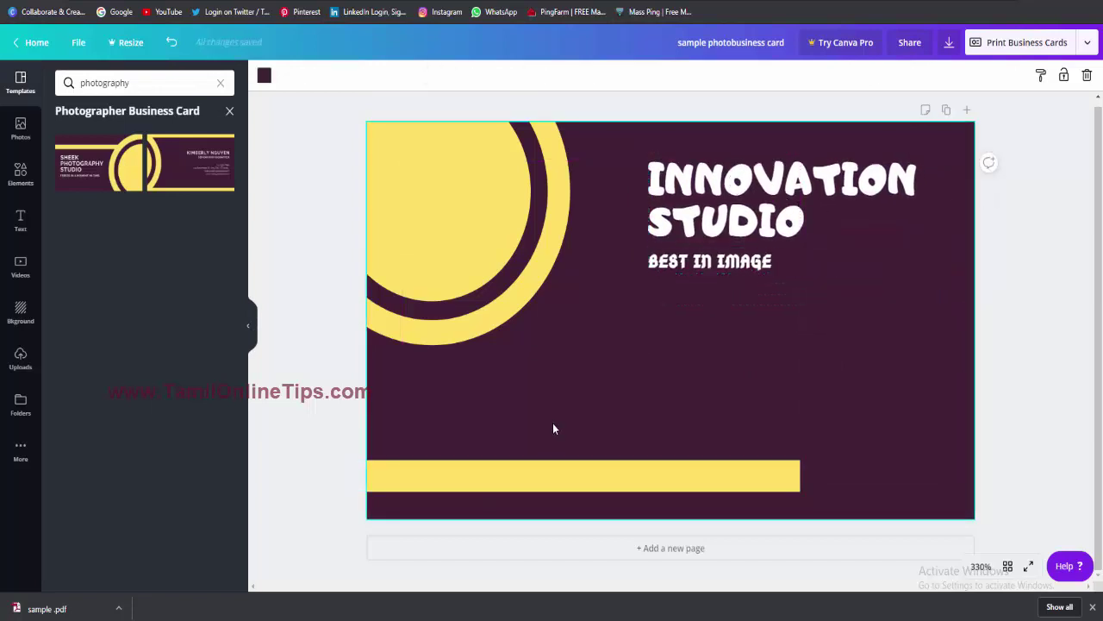
left_click(264, 77)
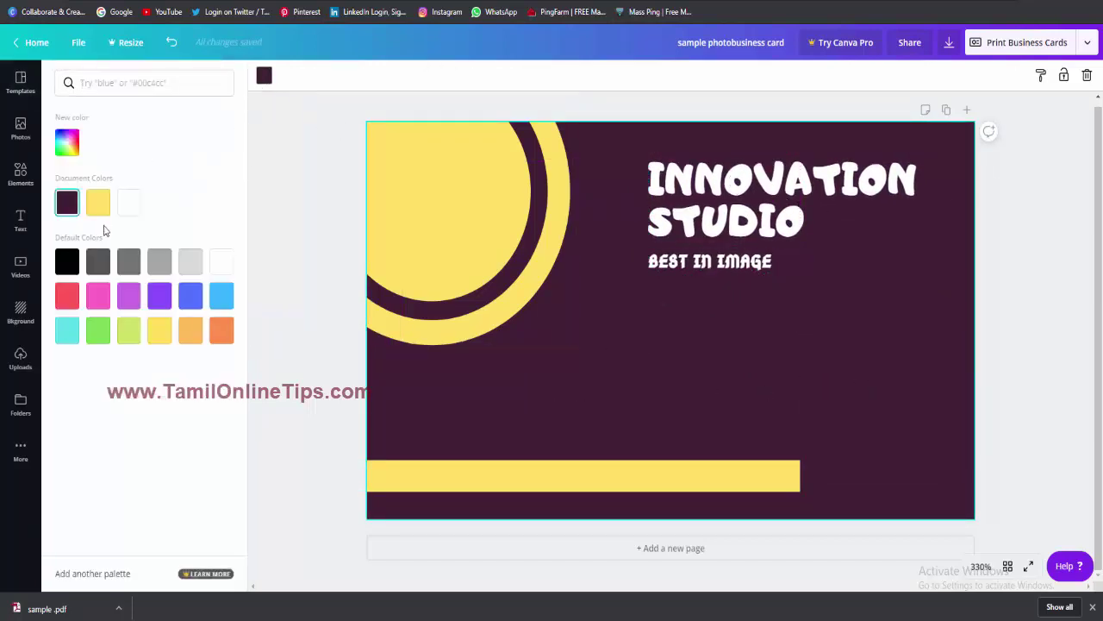
left_click(128, 265)
left_click(97, 263)
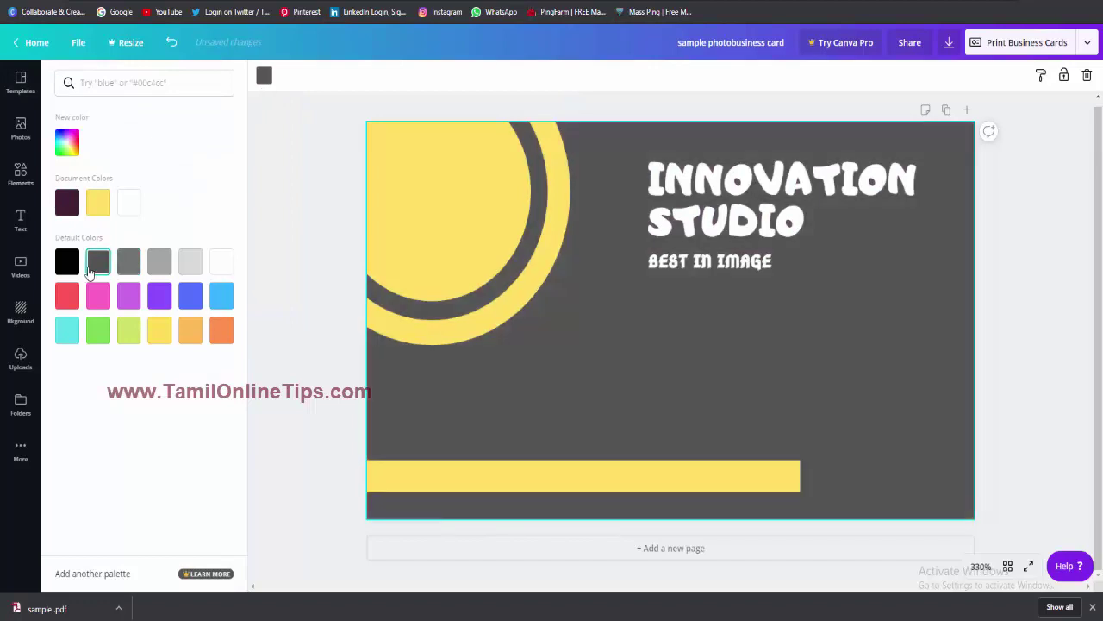
left_click(129, 294)
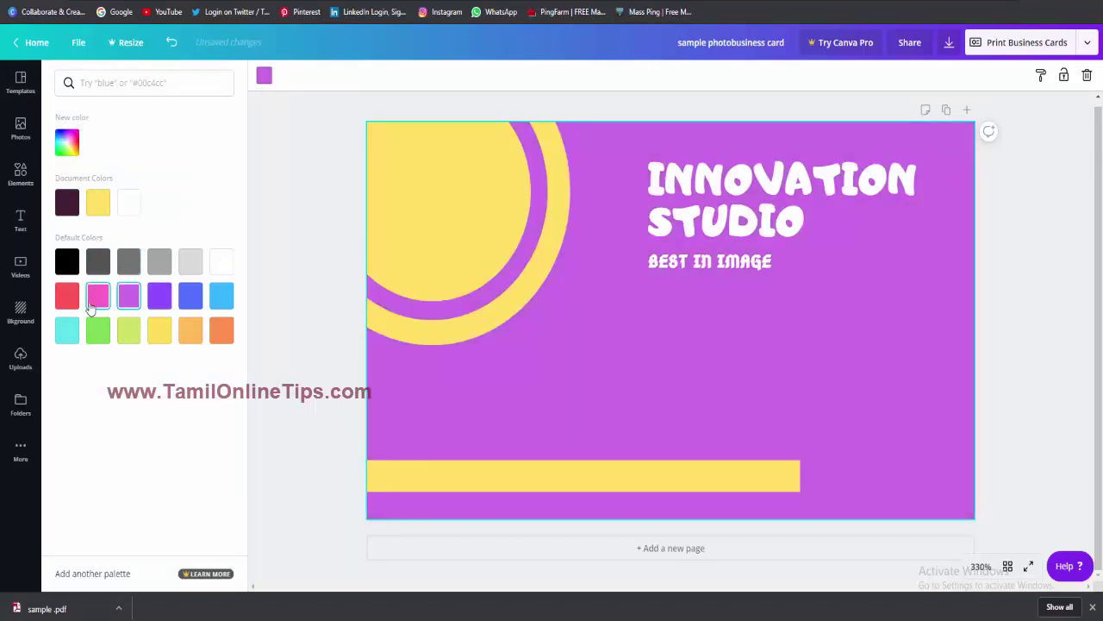
left_click(97, 296)
left_click(67, 143)
left_click_drag(199, 187, 242, 180)
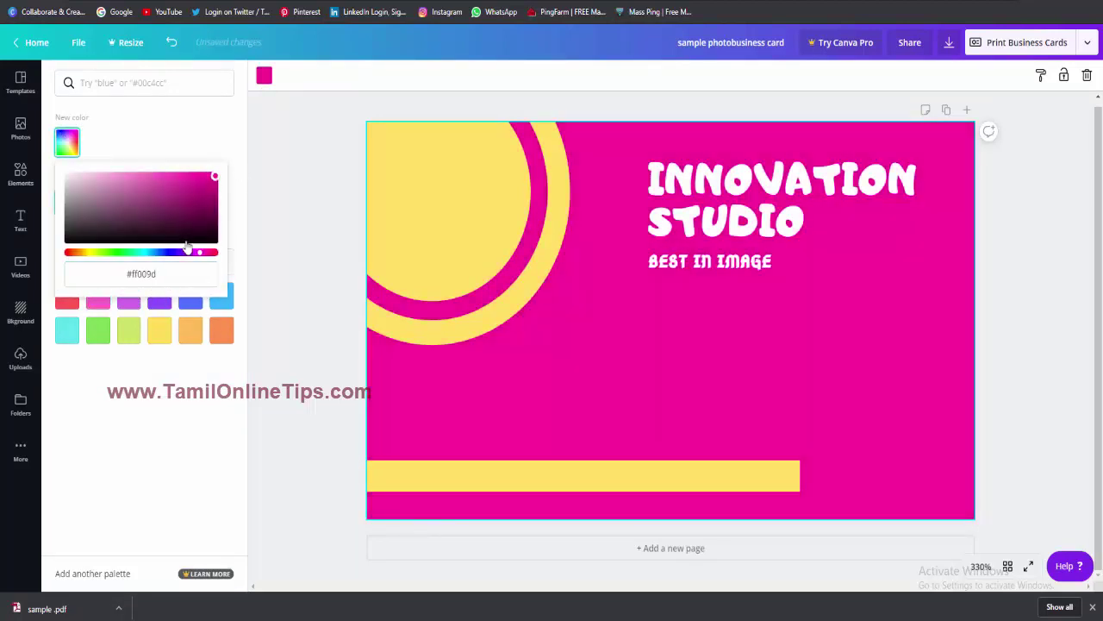
left_click_drag(192, 209, 226, 209)
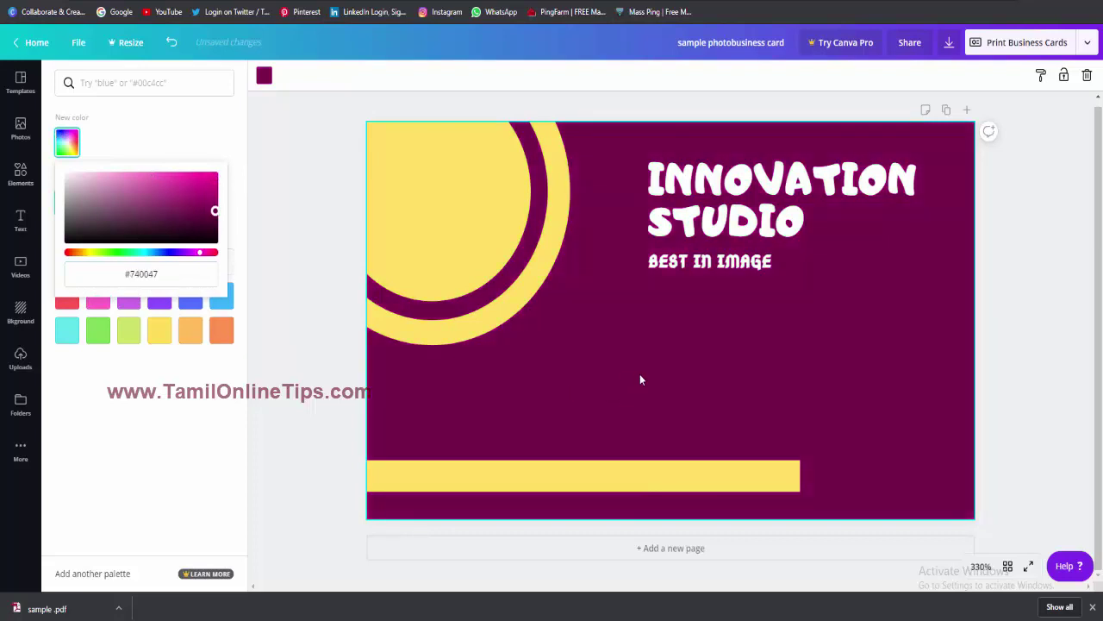
left_click(706, 430)
- Move the yellow bar up and to the right, and recolor it bright green, #65ff6b
left_click(593, 488)
left_click_drag(594, 468, 653, 397)
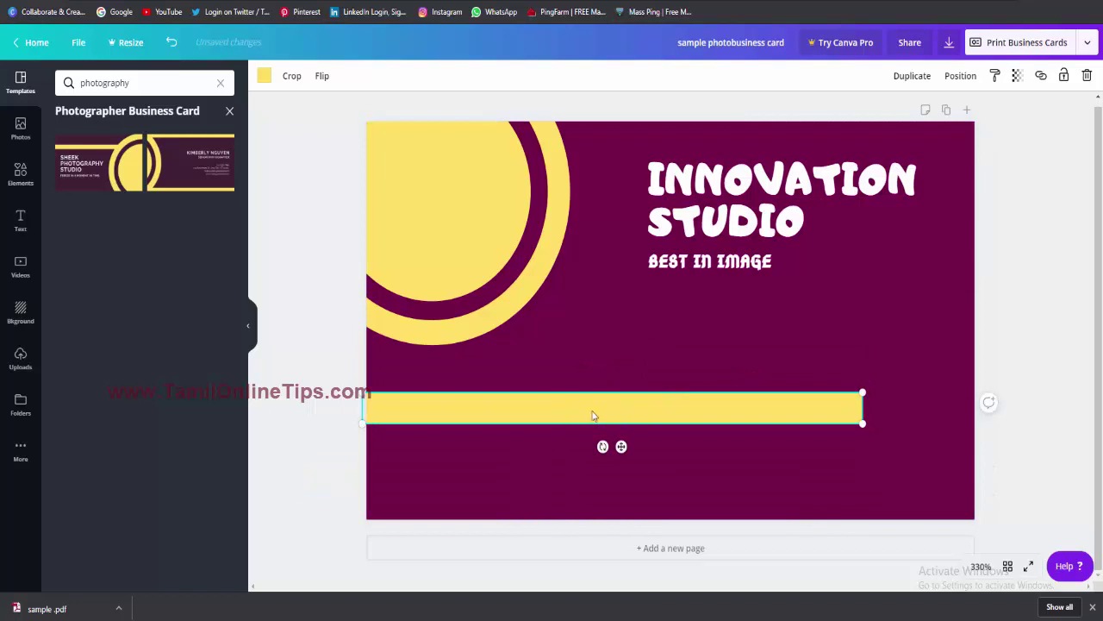
left_click(266, 76)
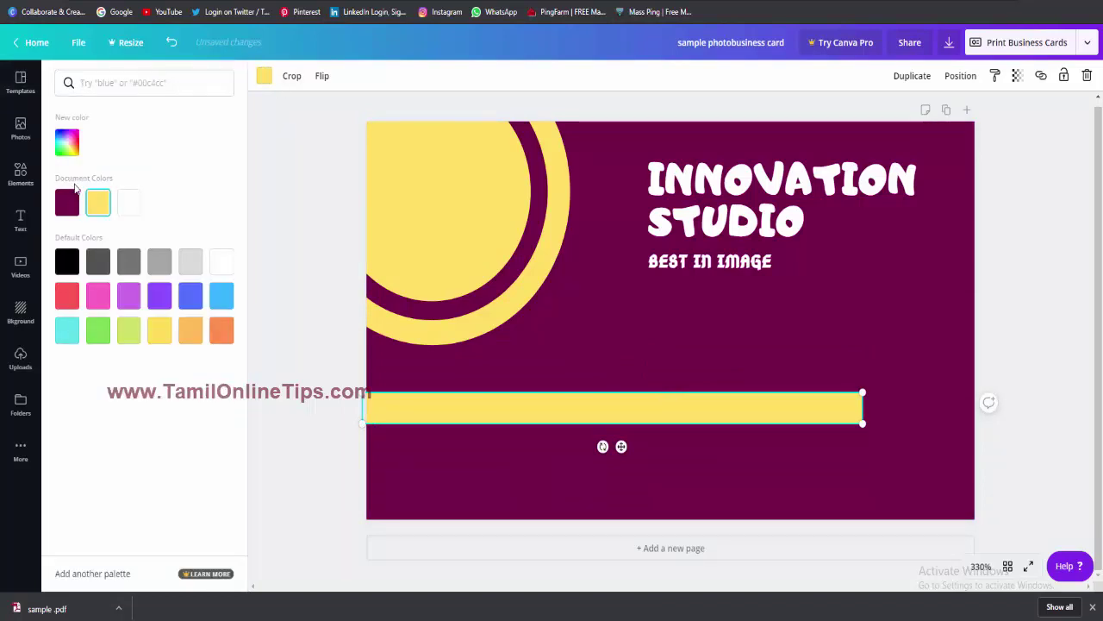
left_click(66, 152)
left_click(118, 254)
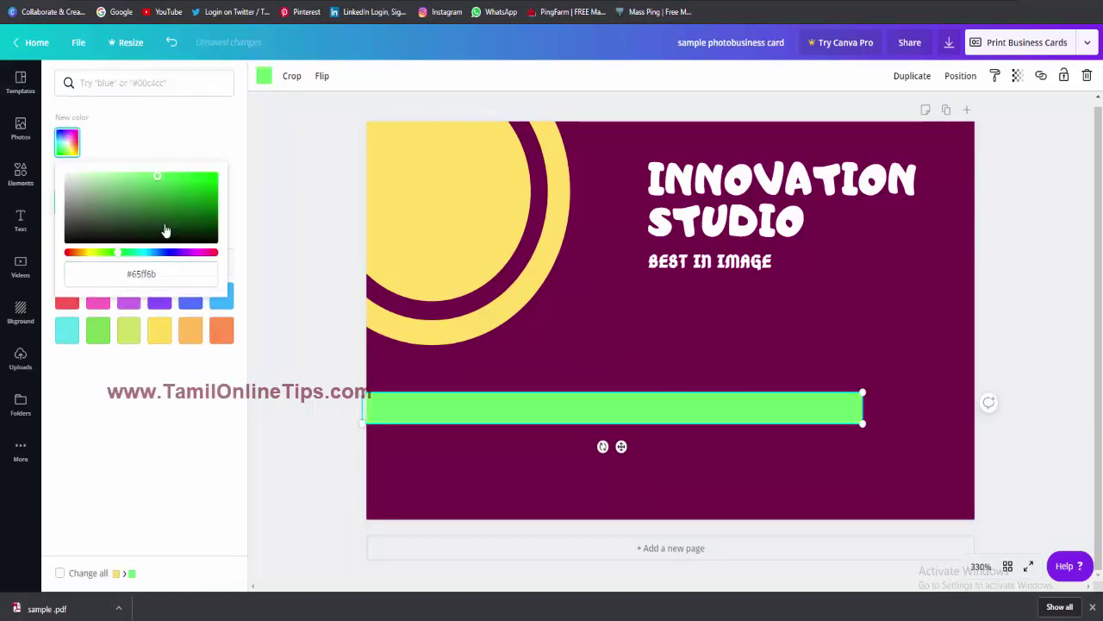
left_click(693, 367)
- Nudge the green bar slightly down and duplicate it
left_click(579, 416)
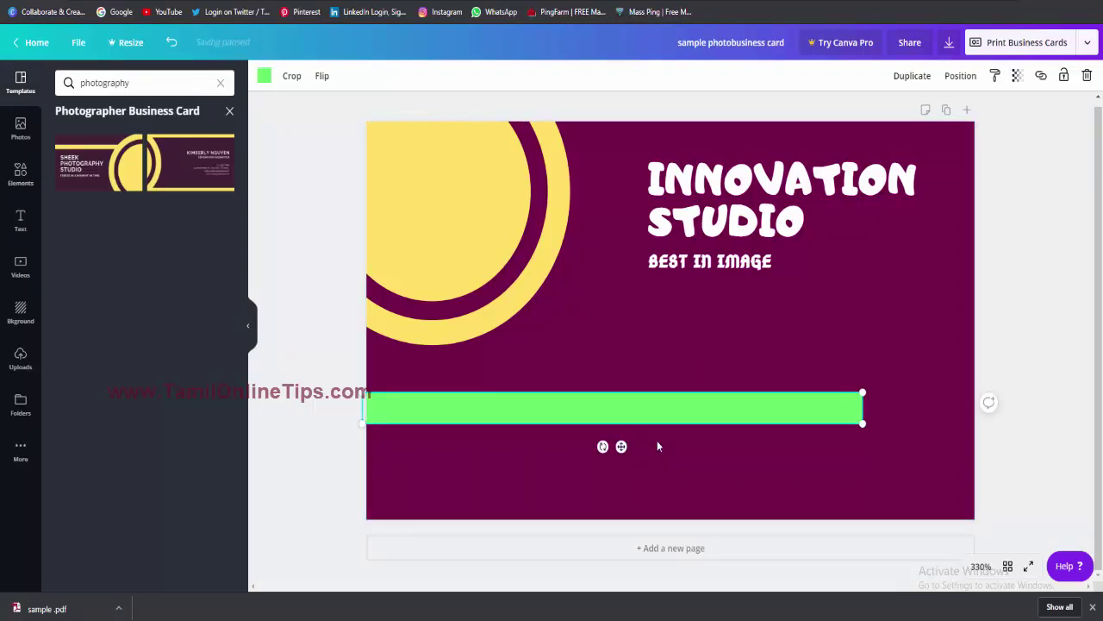
mouse_move(613, 406)
left_mouse_down()
mouse_move(624, 456)
mouse_move(608, 415)
left_mouse_up()
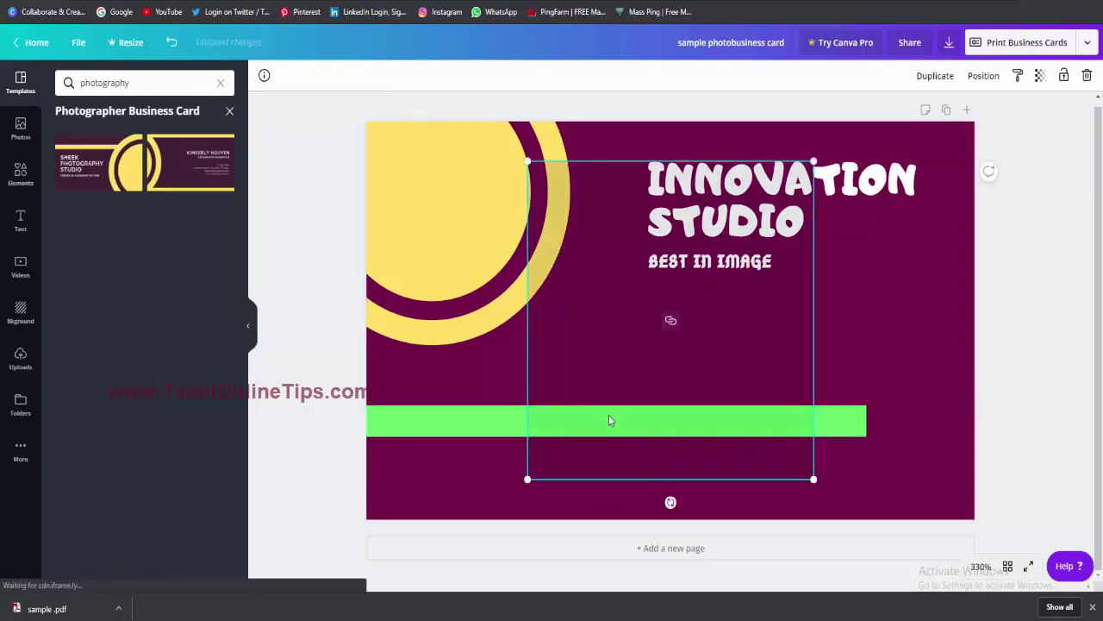
key("ctrl+d")
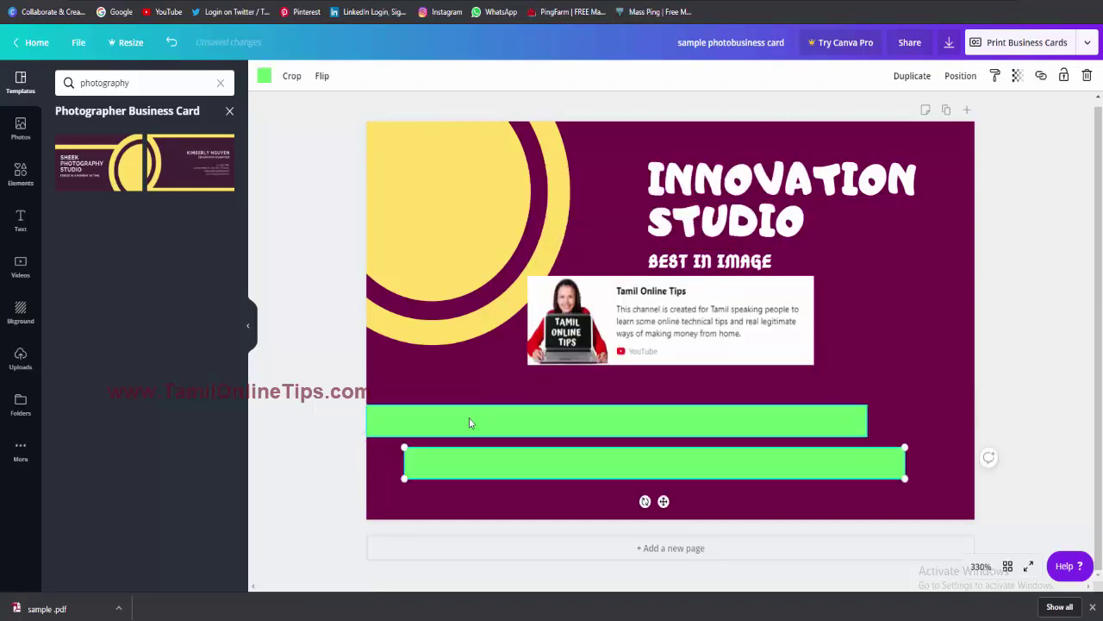
- Delete the stray Tamil Online Tips link preview from the middle of the card
left_click(733, 323)
left_click_drag(733, 323, 785, 323)
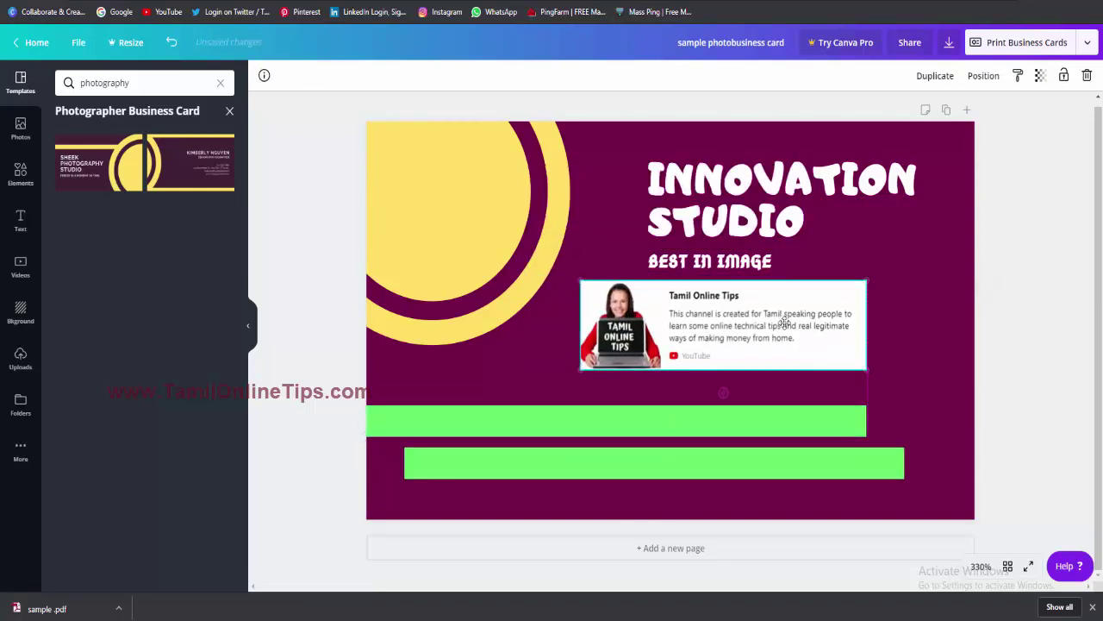
key("Delete")
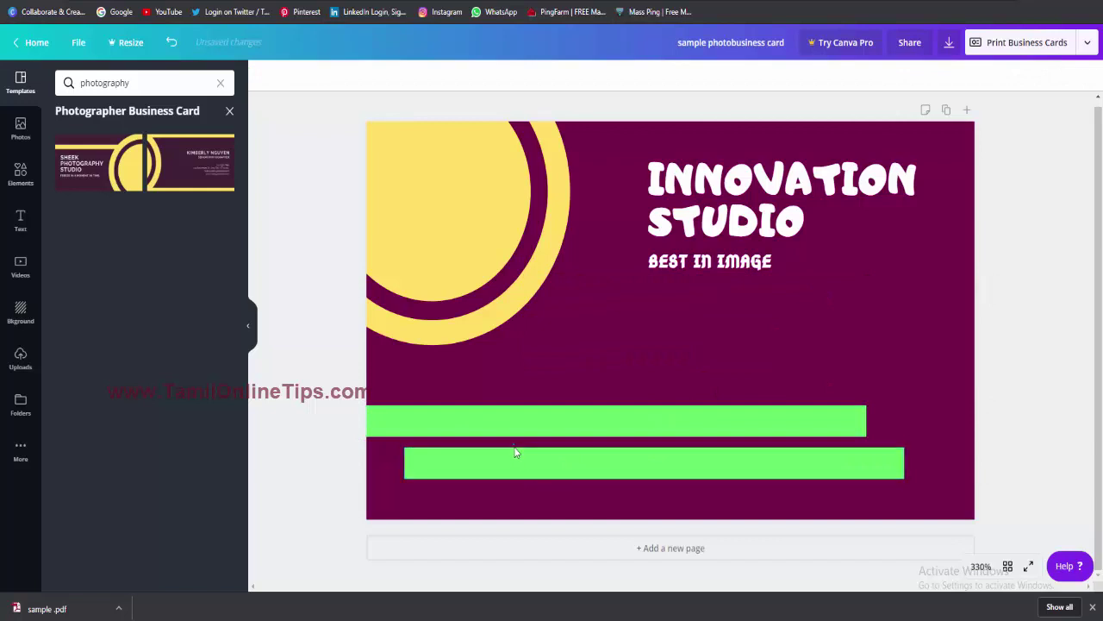
- Shrink the duplicated green bar and place it near the card's right edge, just below the original bar
left_click(529, 463)
left_click_drag(547, 466, 564, 459)
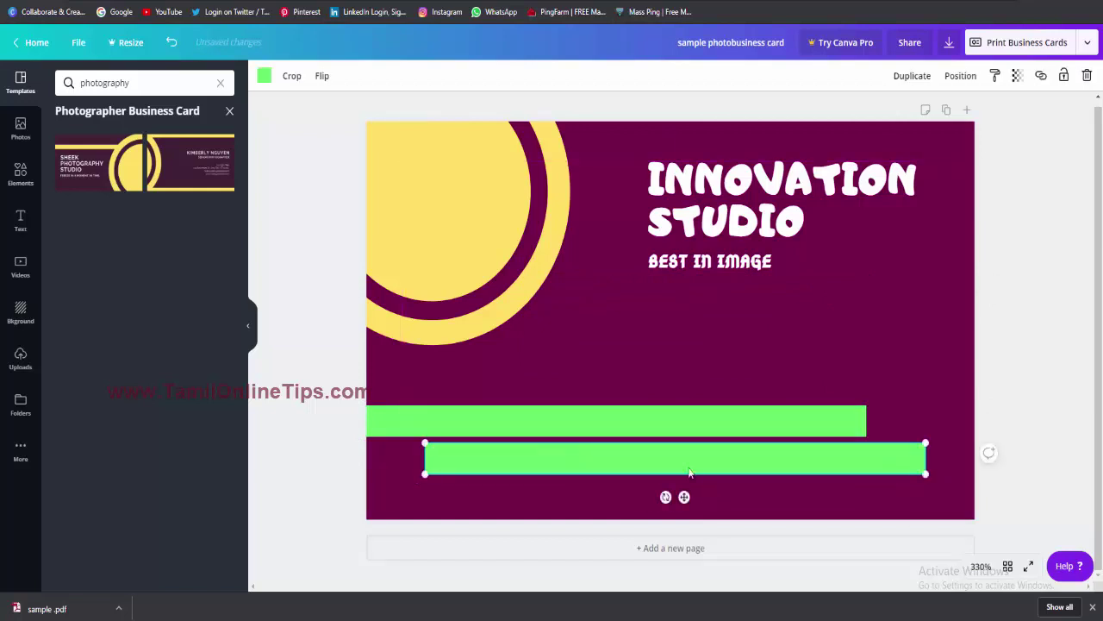
left_click_drag(911, 473, 769, 464)
left_click_drag(614, 459, 795, 462)
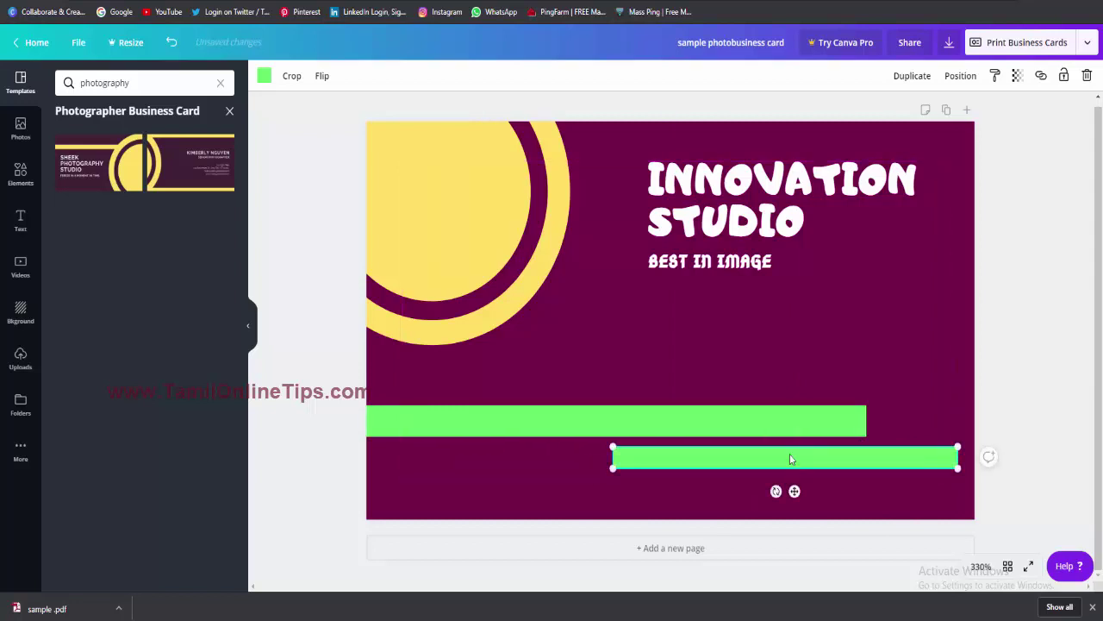
- Duplicate the smaller green bar, place the copy at the card's lower left and enlarge it toward the left edge
key("ctrl+d")
left_click_drag(755, 499, 551, 490)
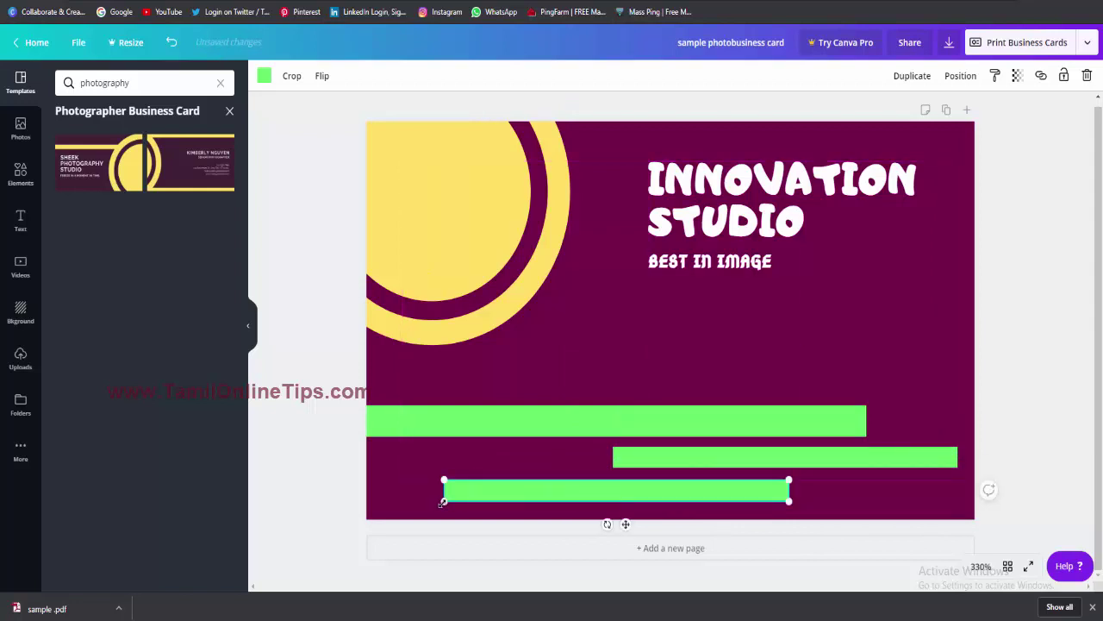
left_click_drag(443, 501, 375, 516)
- Recolor the lowest bar with the yellow document color used in the circle
left_click(727, 458)
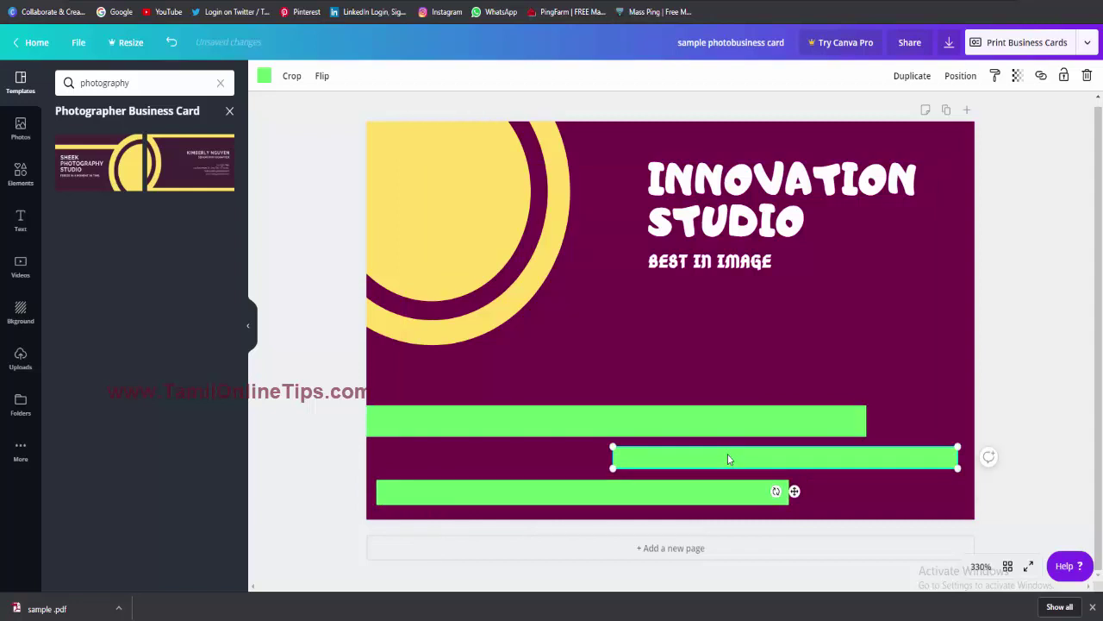
left_click(587, 510)
left_click(264, 76)
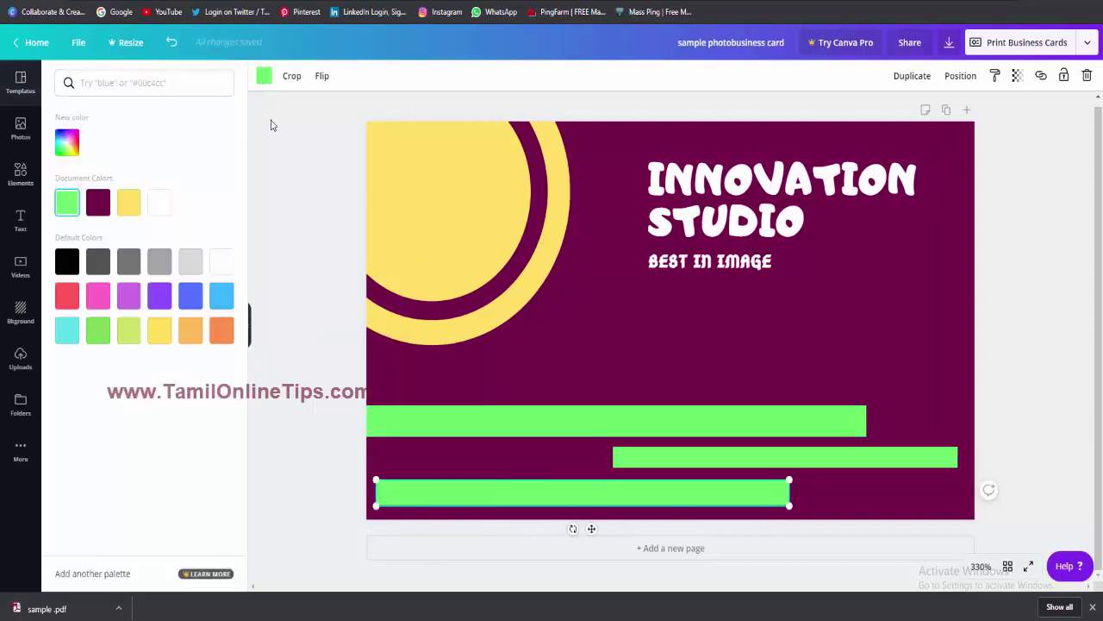
left_click(130, 210)
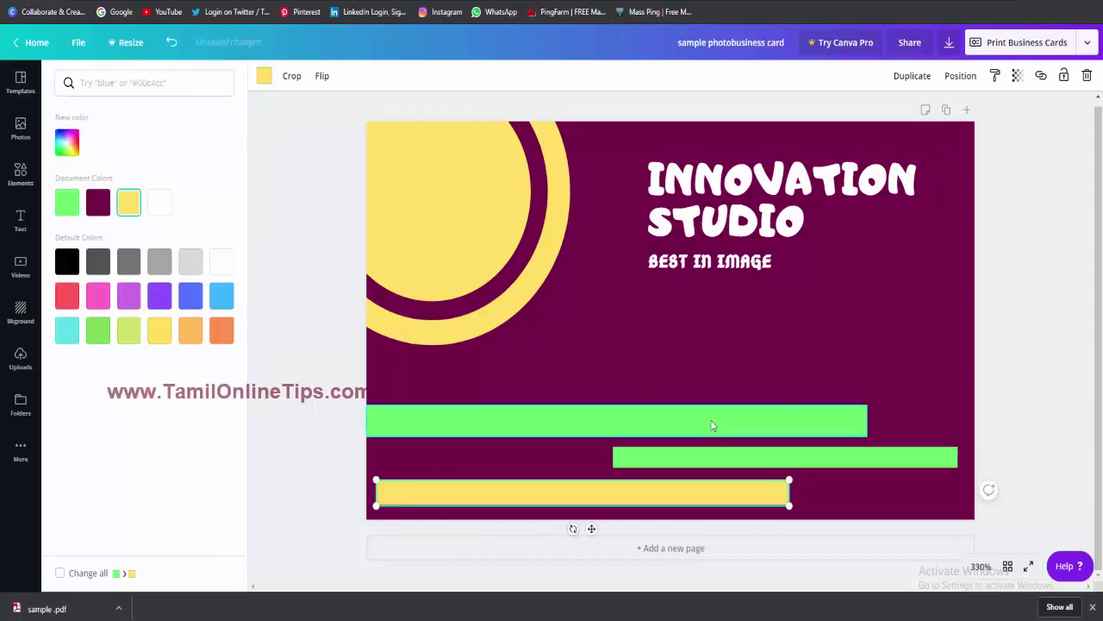
- Recolor the short middle bar a custom light purple and nudge it slightly down between the other two bars
left_click(763, 463)
left_click(66, 142)
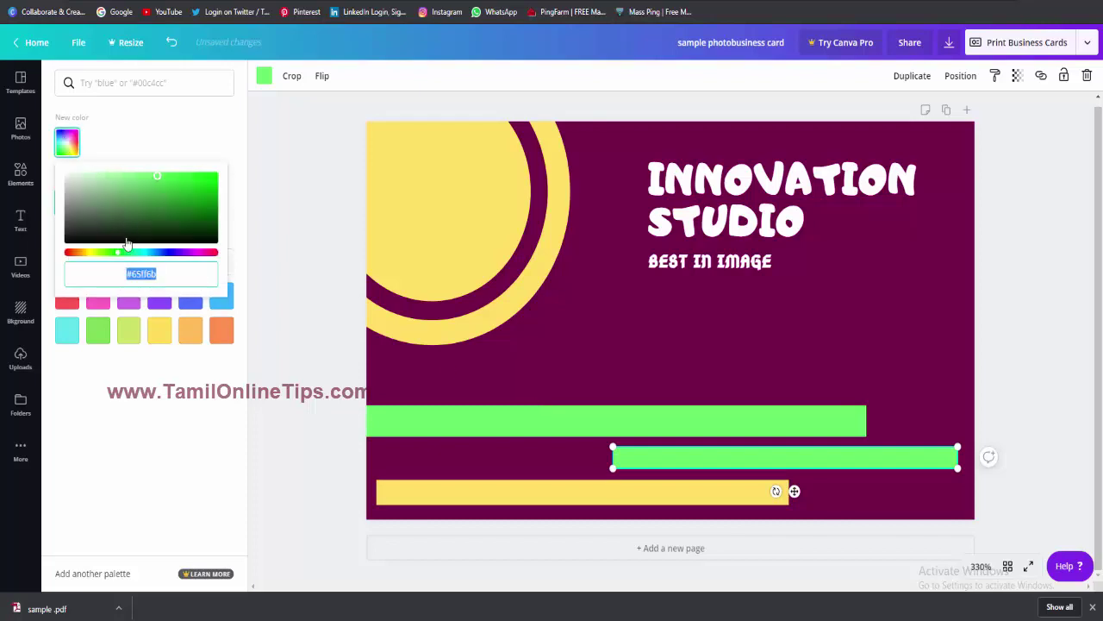
left_click(170, 252)
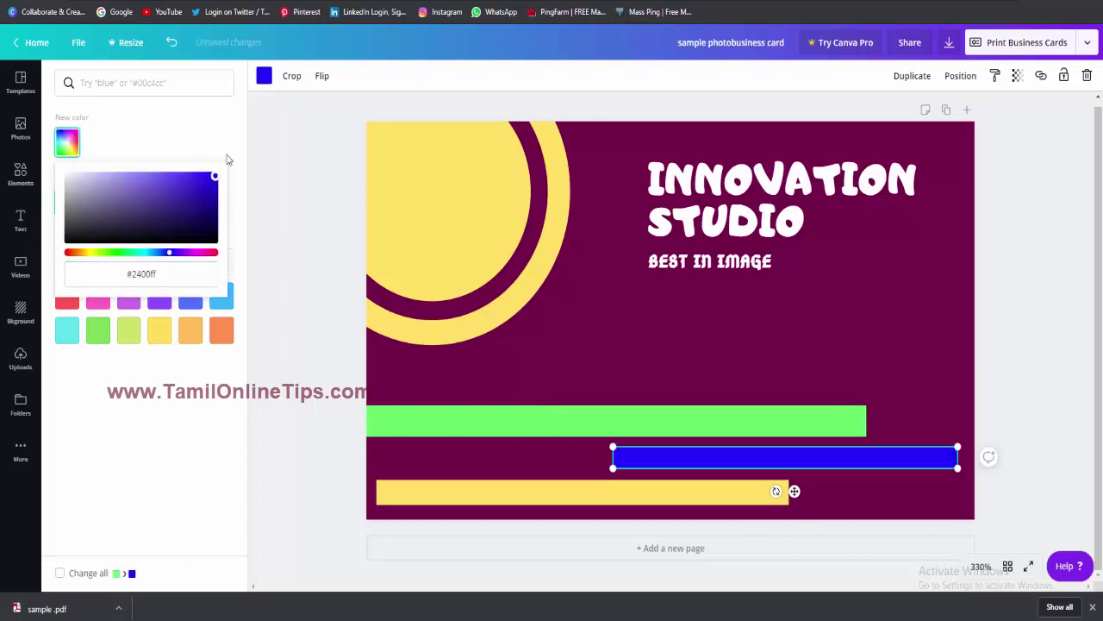
left_click_drag(184, 176, 144, 175)
left_click(336, 250)
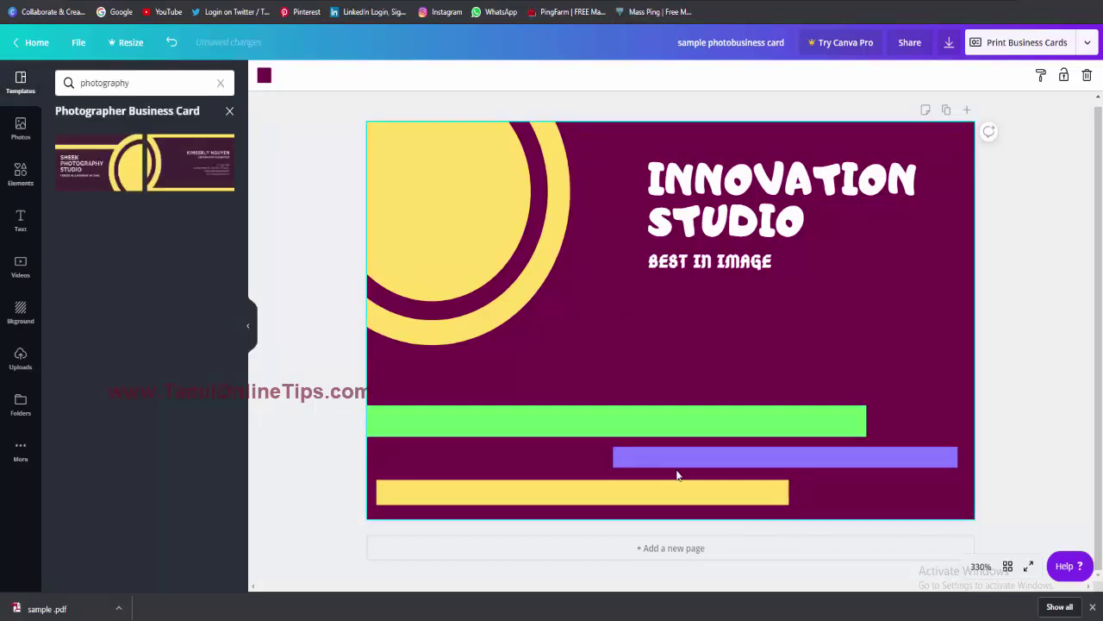
left_click_drag(676, 457, 675, 462)
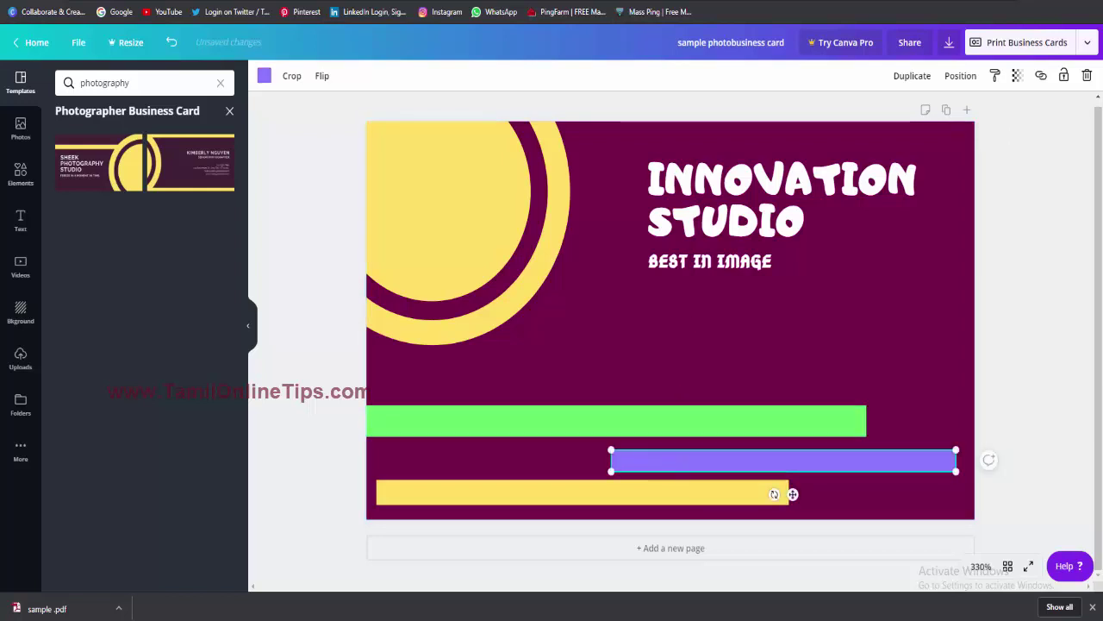
- Change the card's background color to white
left_click(676, 359)
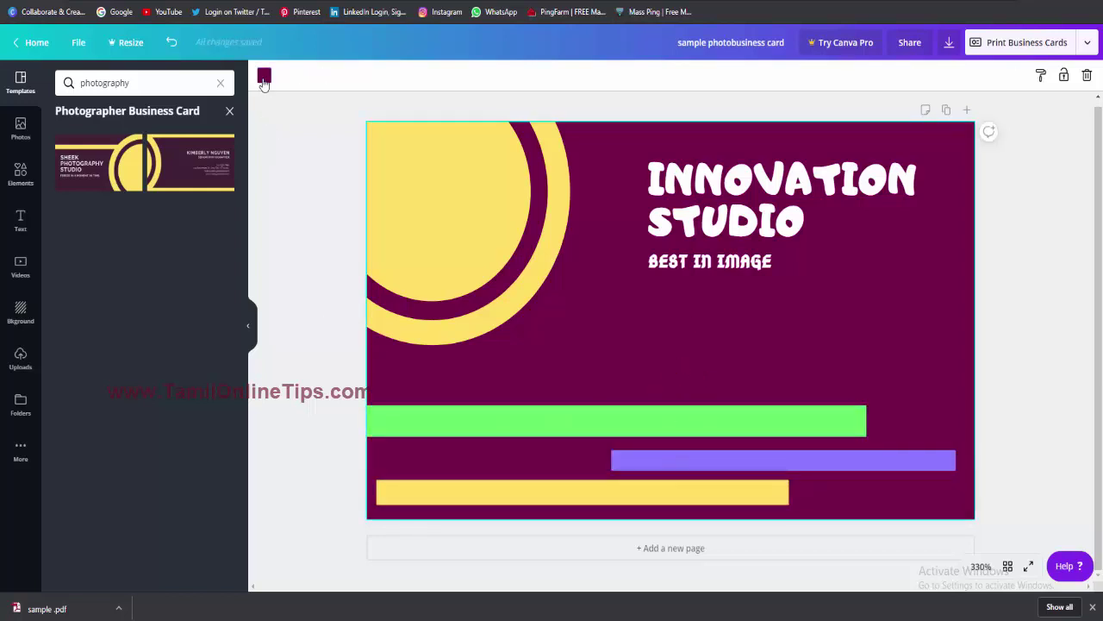
left_click(264, 76)
left_click(190, 201)
left_click(681, 335)
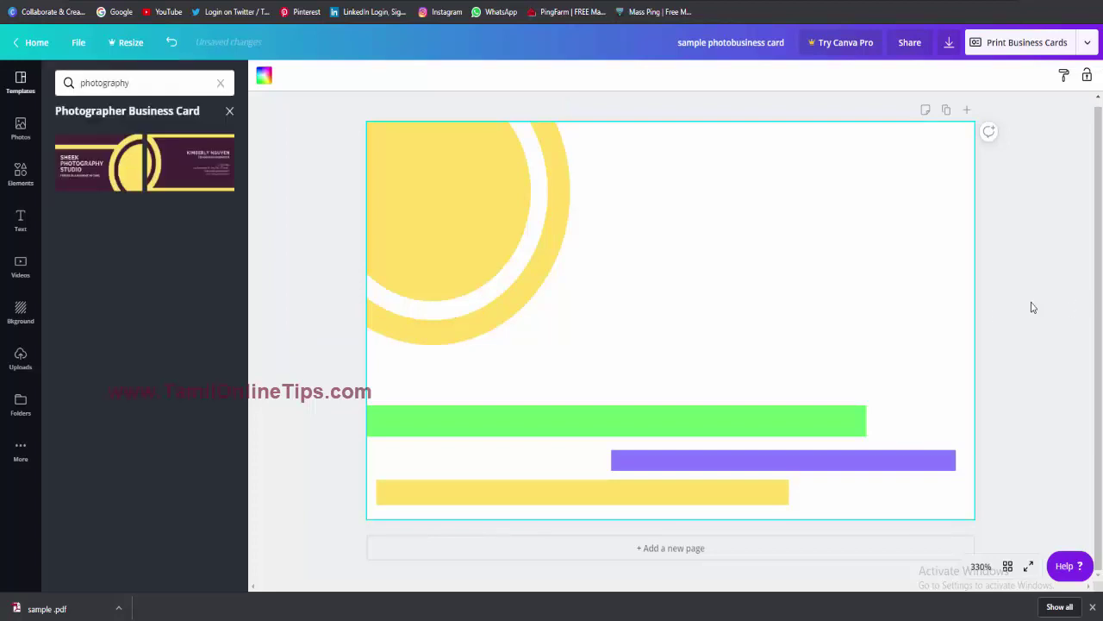
- Recolor the BEST IN IMAGE tagline with the light purple document color
left_click(788, 254)
left_click(712, 270)
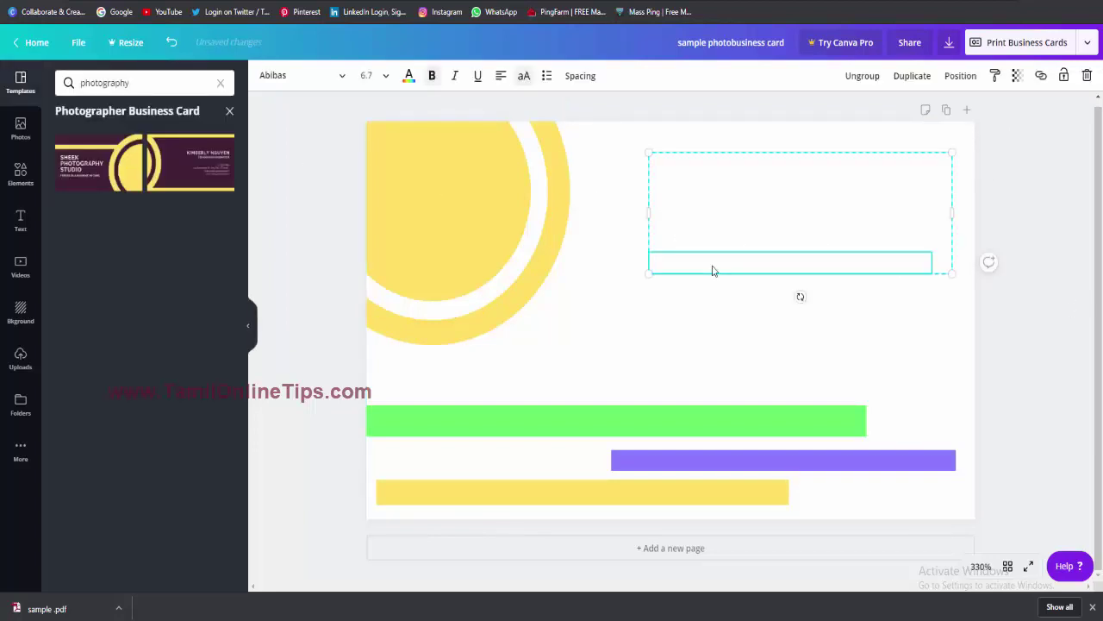
left_click(712, 270)
left_click(409, 75)
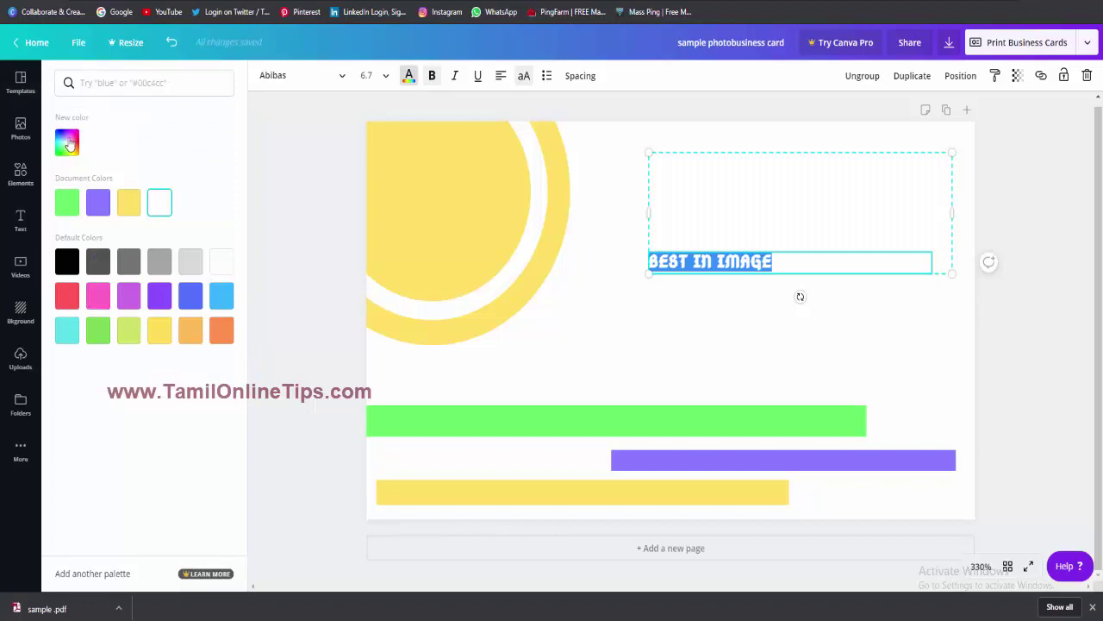
left_click(89, 206)
left_click(741, 387)
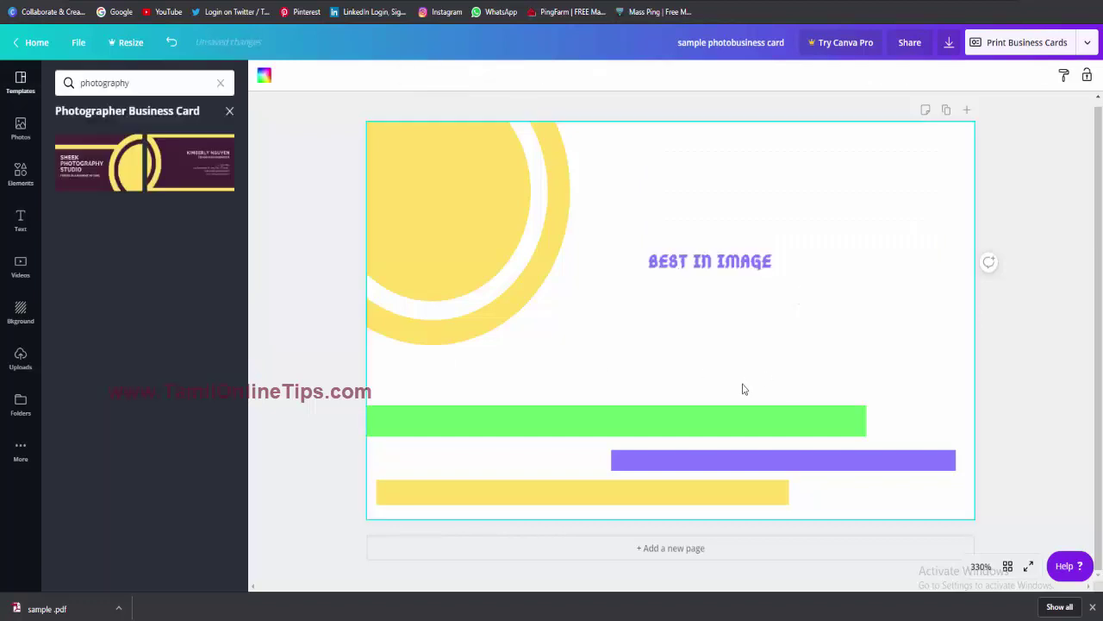
- Recolor the INNOVATION STUDIO heading black
left_click(793, 182)
double_click(868, 225)
key("ctrl+a")
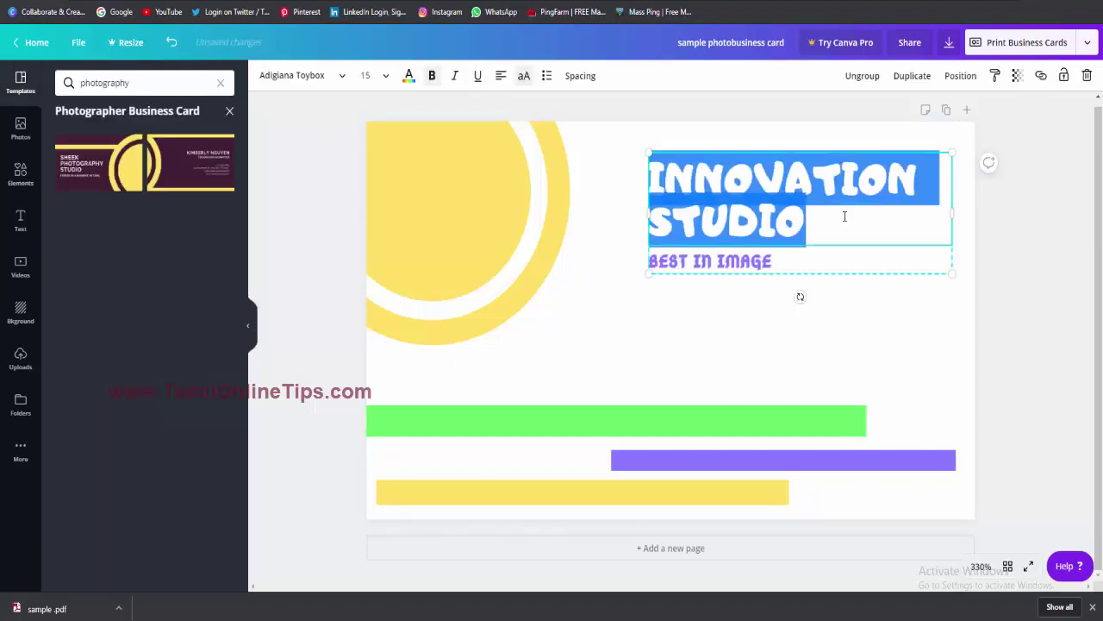
left_click(409, 75)
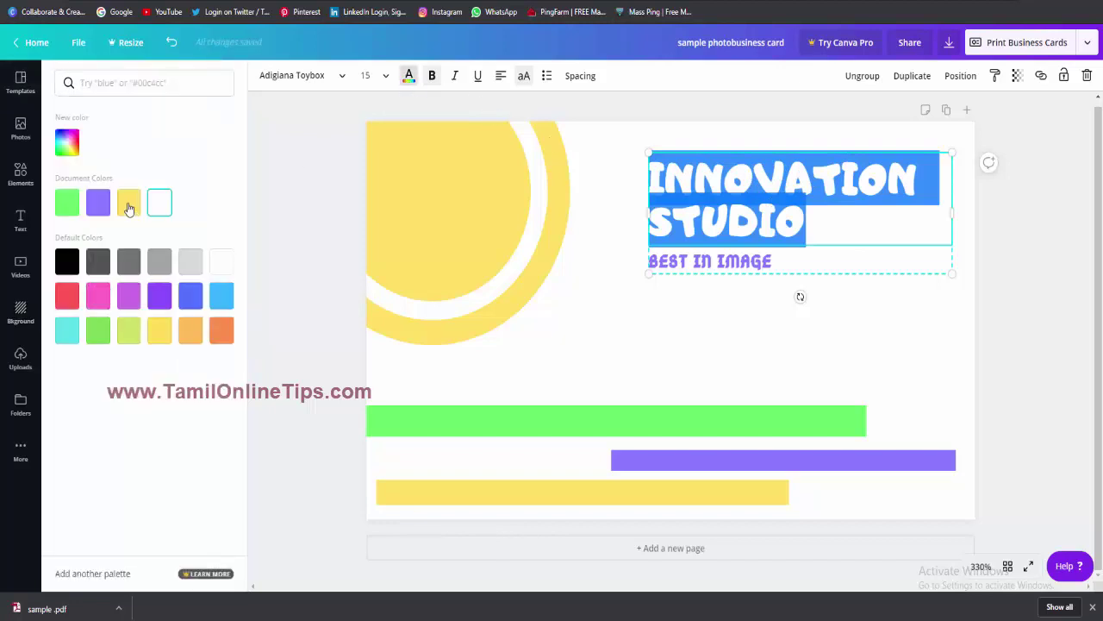
left_click(66, 260)
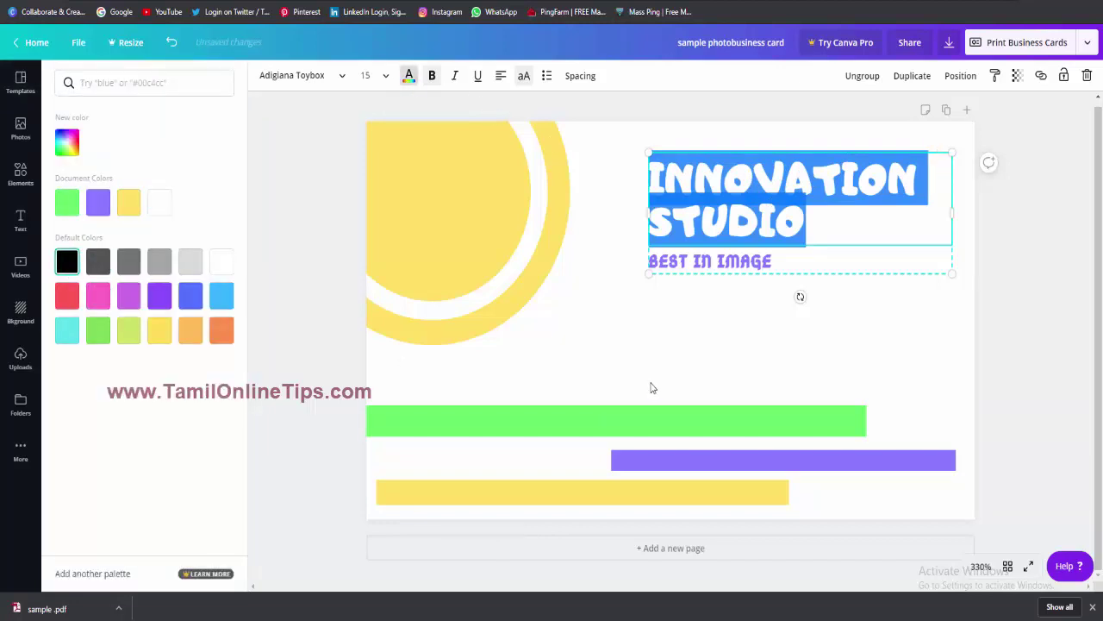
left_click(892, 322)
key("Escape")
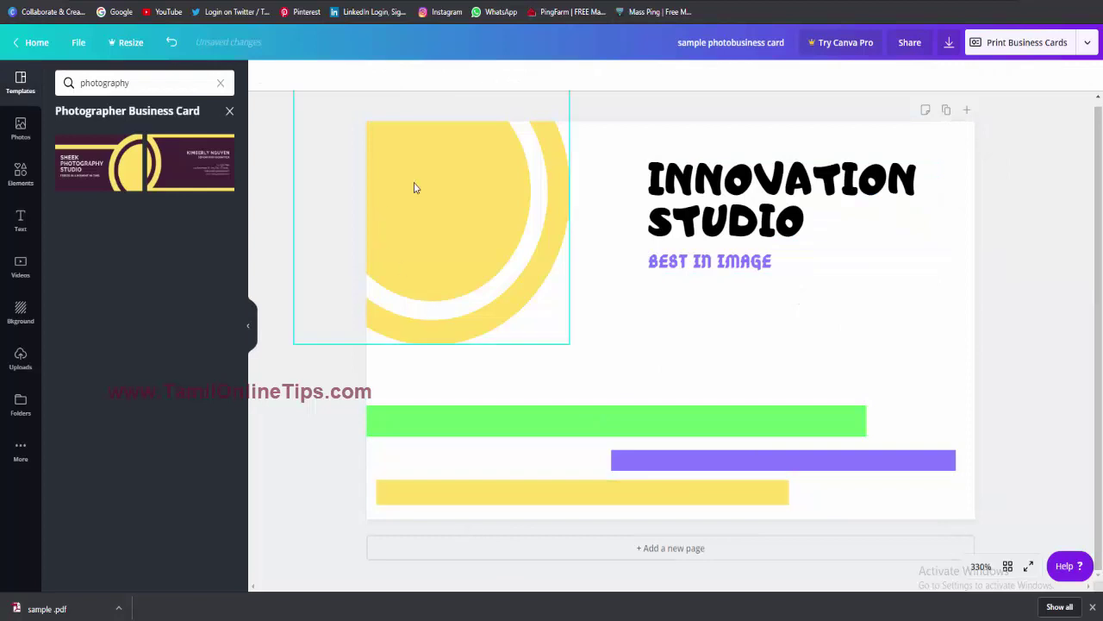
- Search the elements for photography, add the black film strip graphic, shrink it and place it in the card's lower-right area above the purple bar
left_click(21, 172)
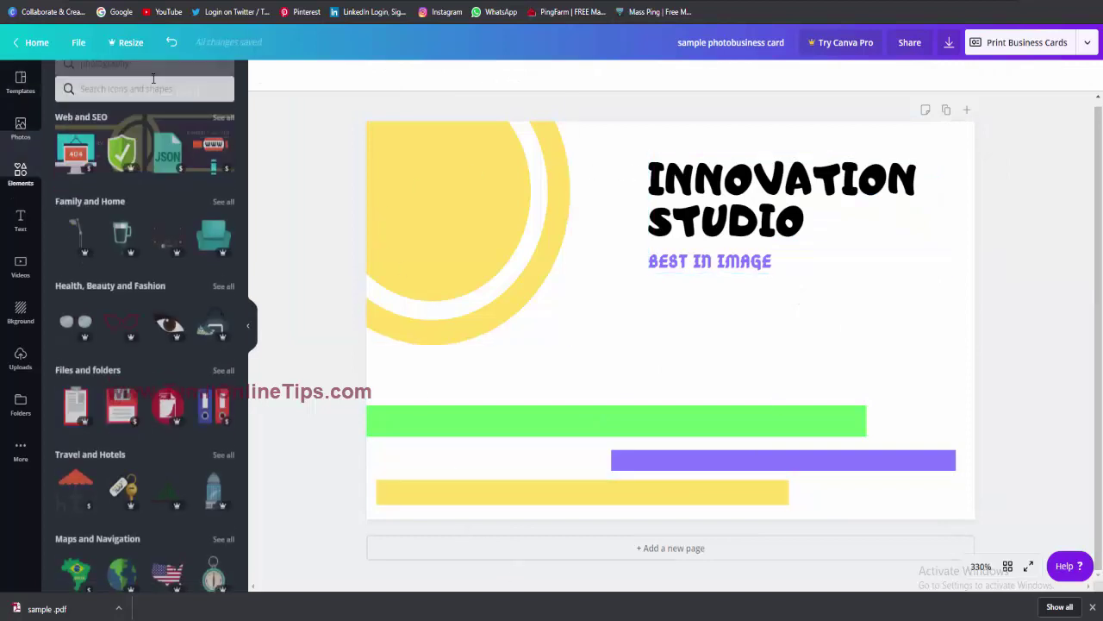
left_click(151, 80)
left_click(105, 165)
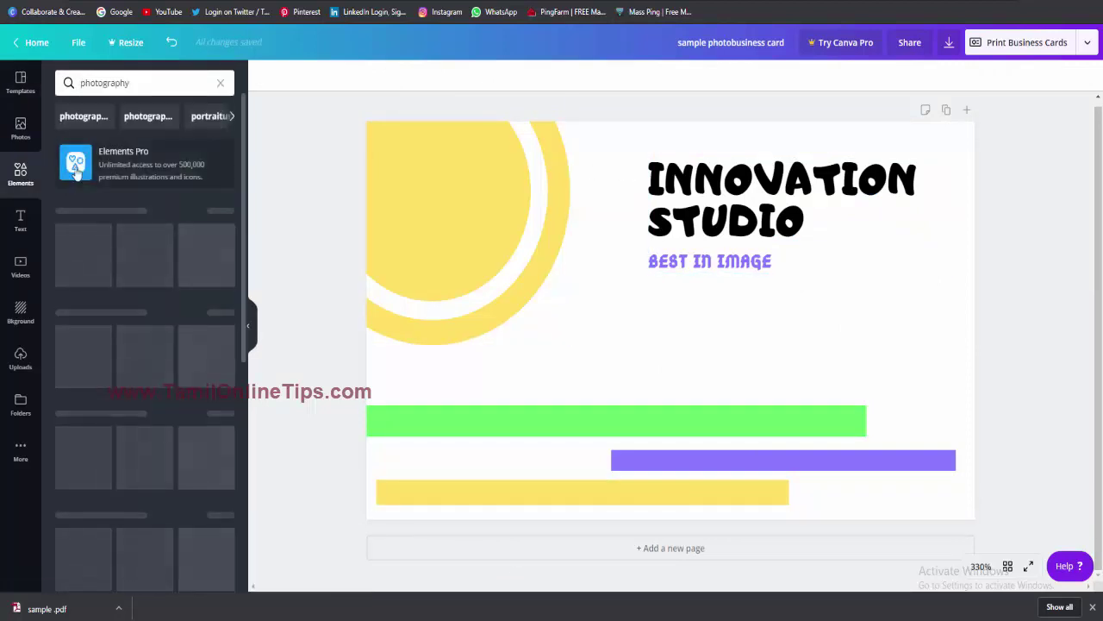
scroll(86, 326, "down", 3)
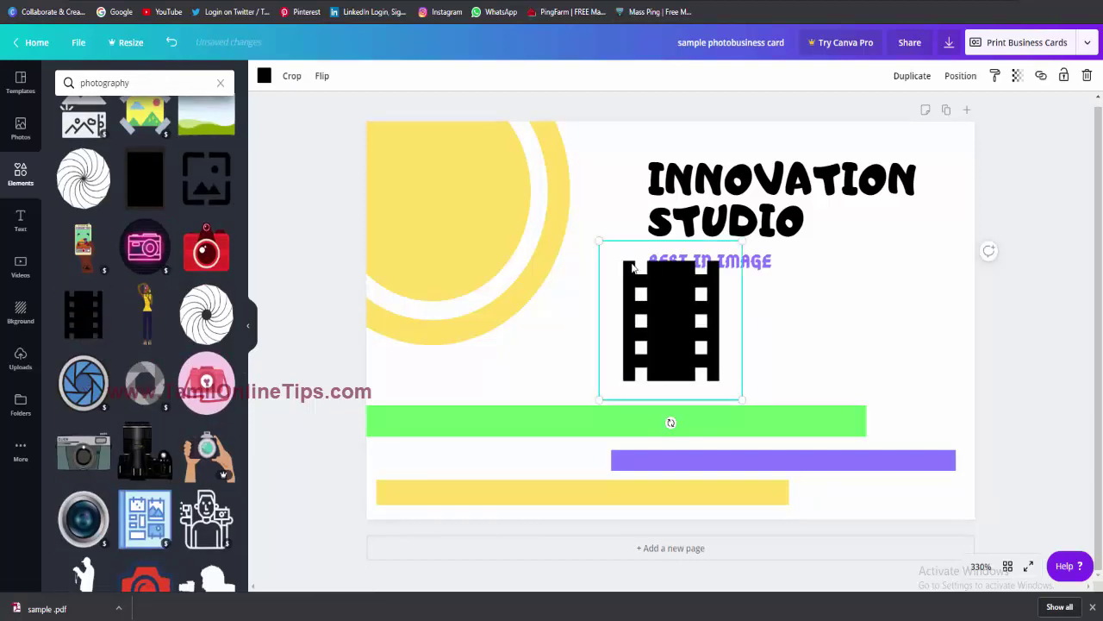
left_click_drag(591, 244, 658, 302)
left_click_drag(678, 339, 901, 394)
left_click(704, 303)
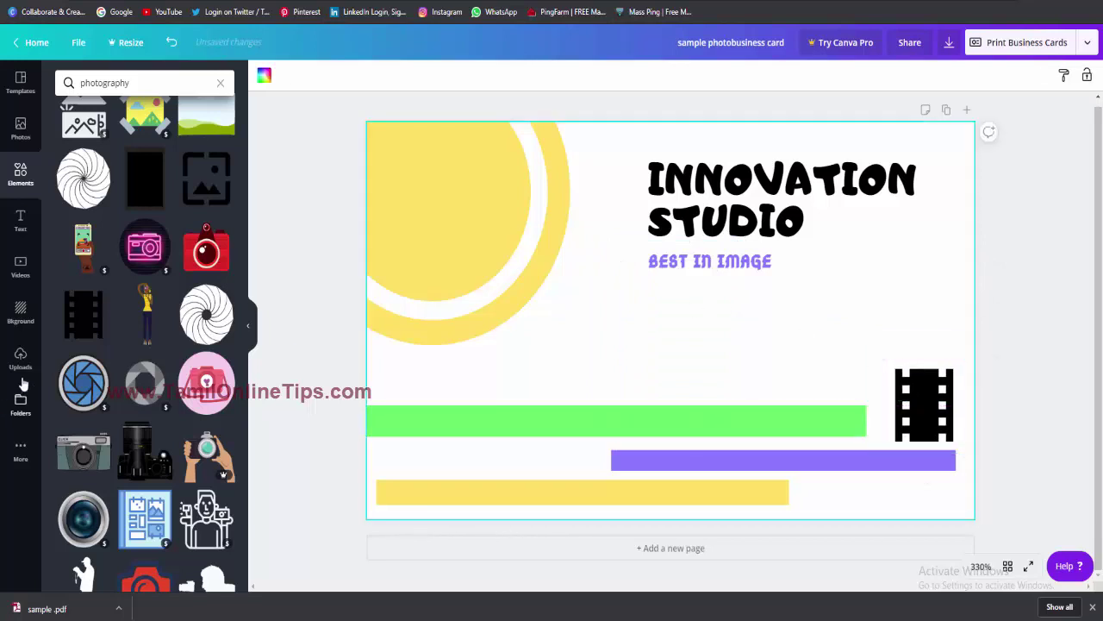
- Add the red camera graphic, shrink it and place it inside the yellow circle
left_click(206, 250)
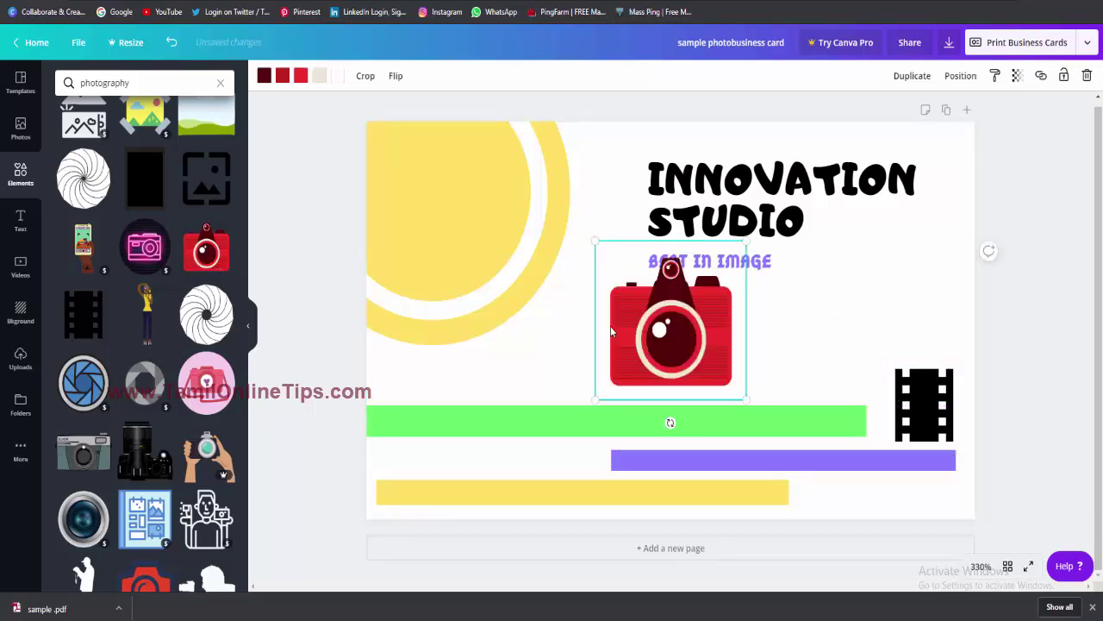
left_click_drag(597, 239, 646, 289)
left_click_drag(690, 344, 433, 188)
left_click(628, 379)
- Search the elements for photography logo, add the hands-holding-camera graphic, shrink it and place it above and to the left of the INNOVATION STUDIO heading
scroll(105, 103, "down", 3)
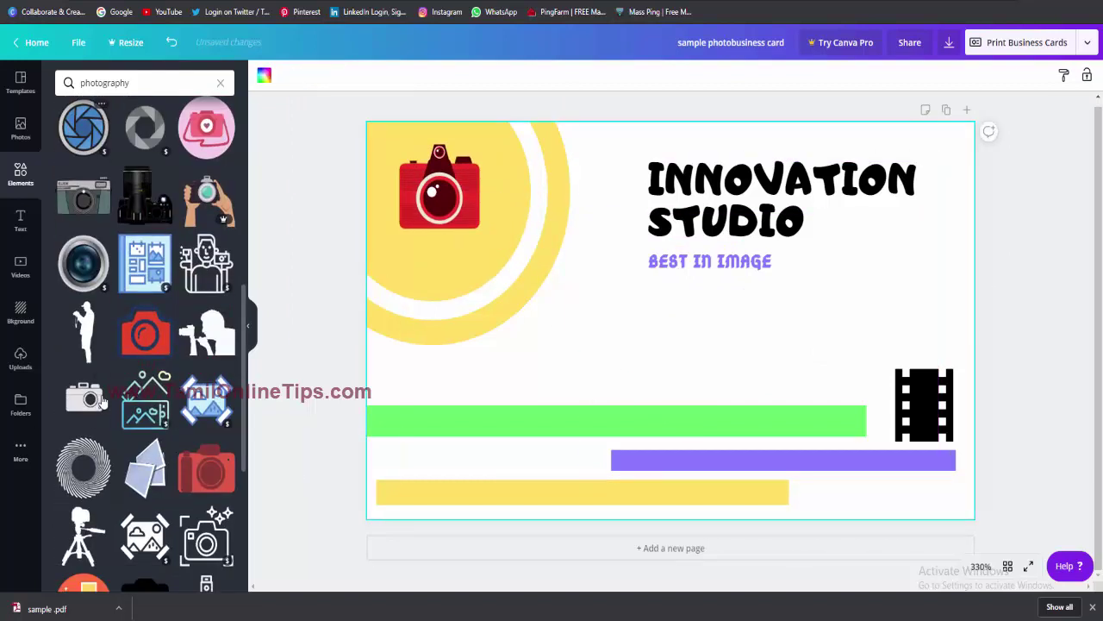
left_click(155, 83)
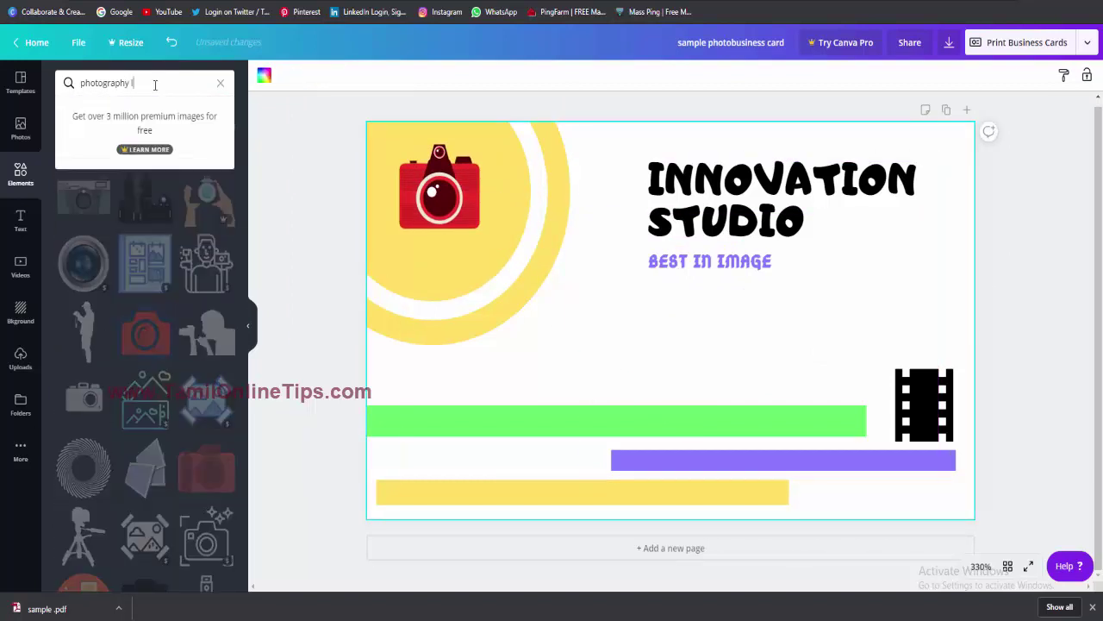
key("Return")
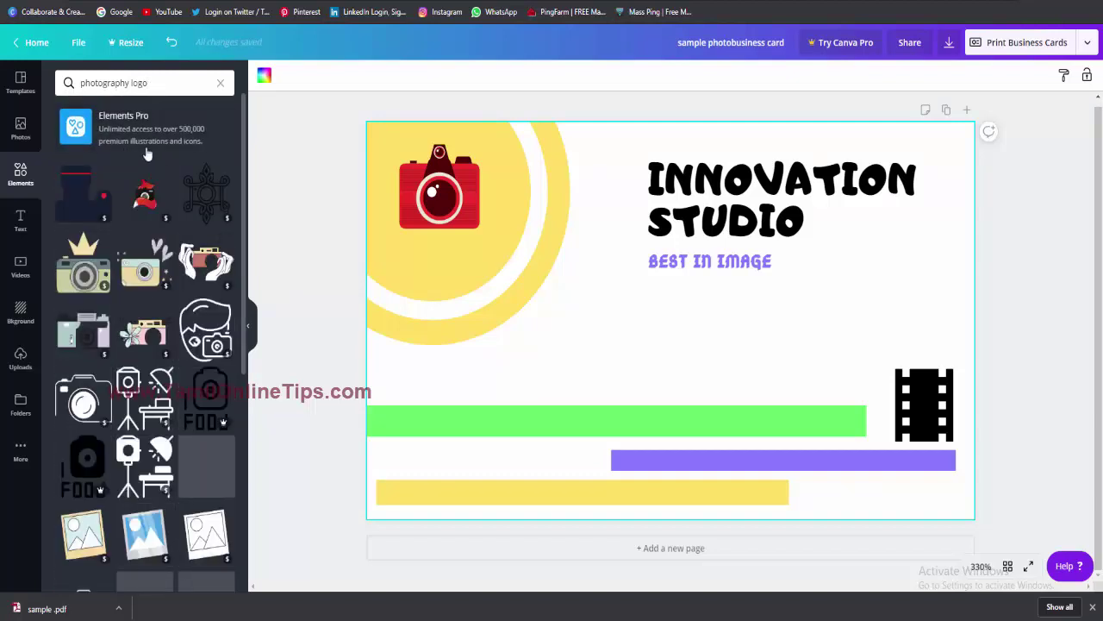
scroll(176, 413, "down", 7)
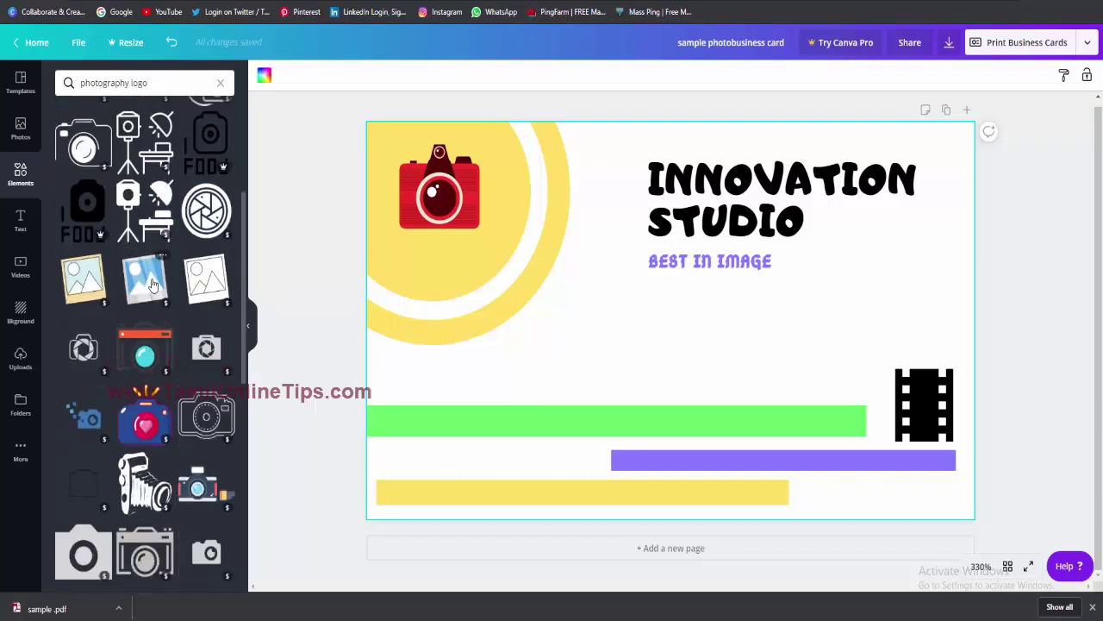
scroll(140, 476, "up", 8)
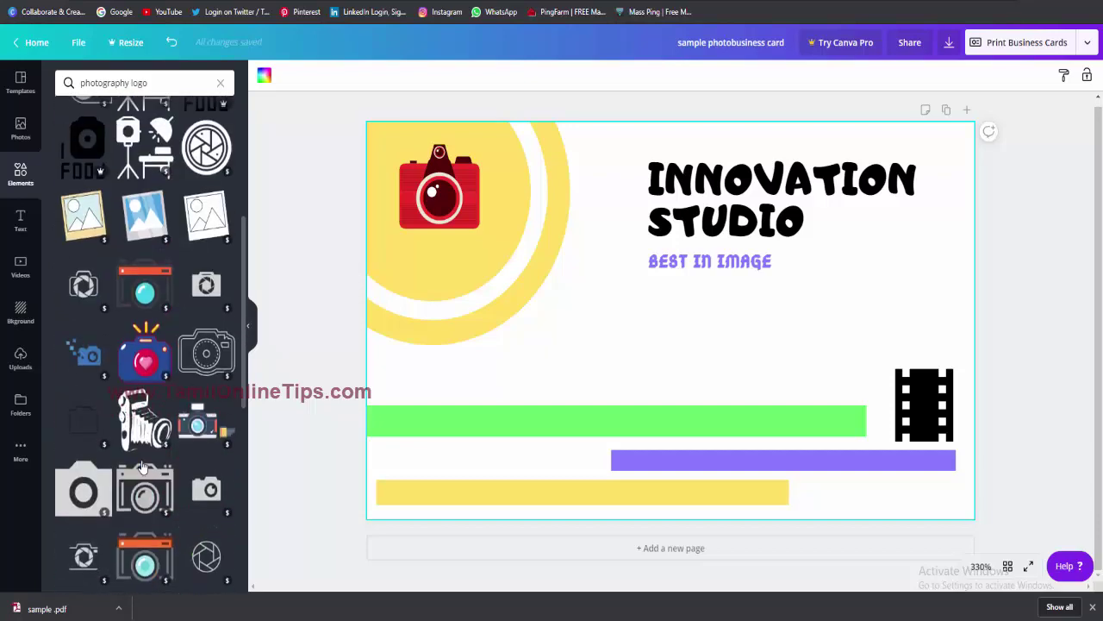
left_click(205, 274)
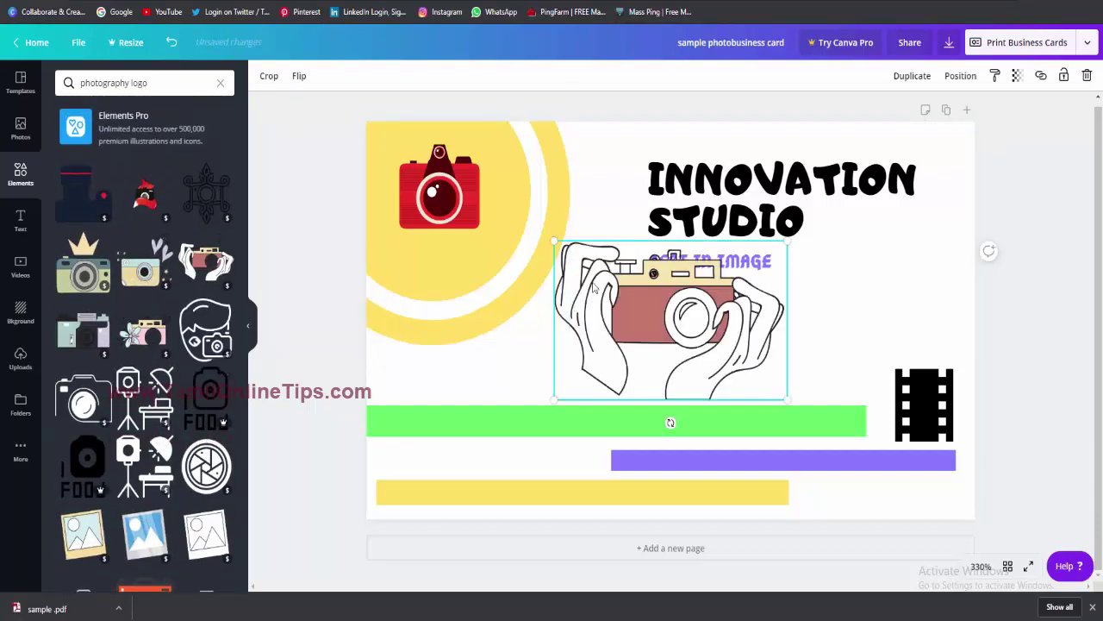
left_click_drag(731, 355, 617, 152)
left_click_drag(661, 185, 615, 152)
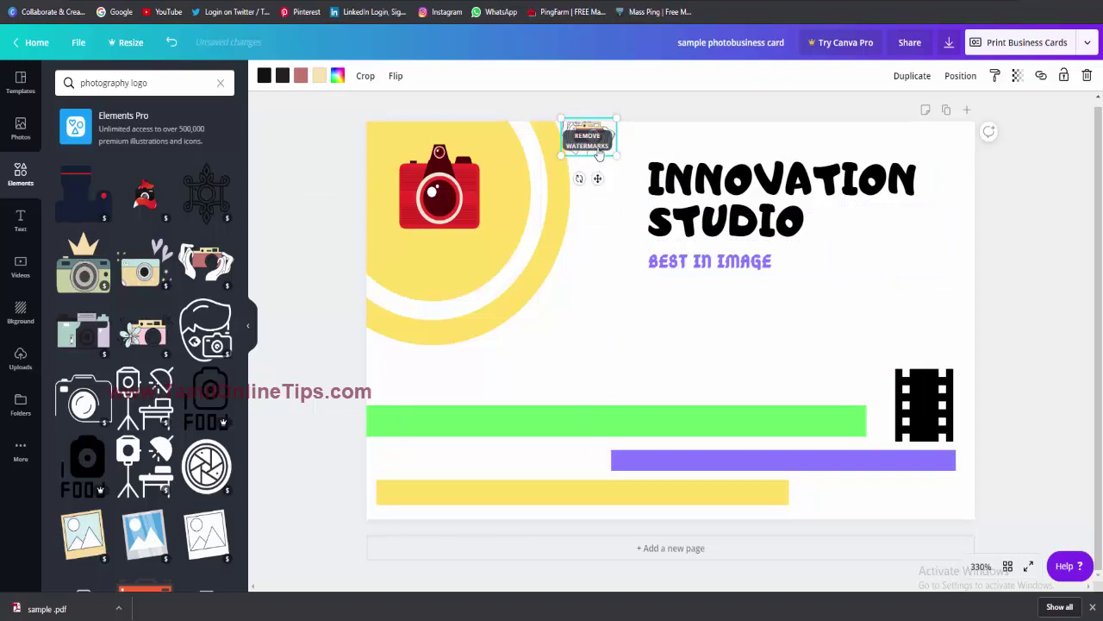
- Look at the watermark-removal purchase offer for the hands-holding-camera graphic, dismiss it and place the graphic directly beside the word INNOVATION
left_click(589, 143)
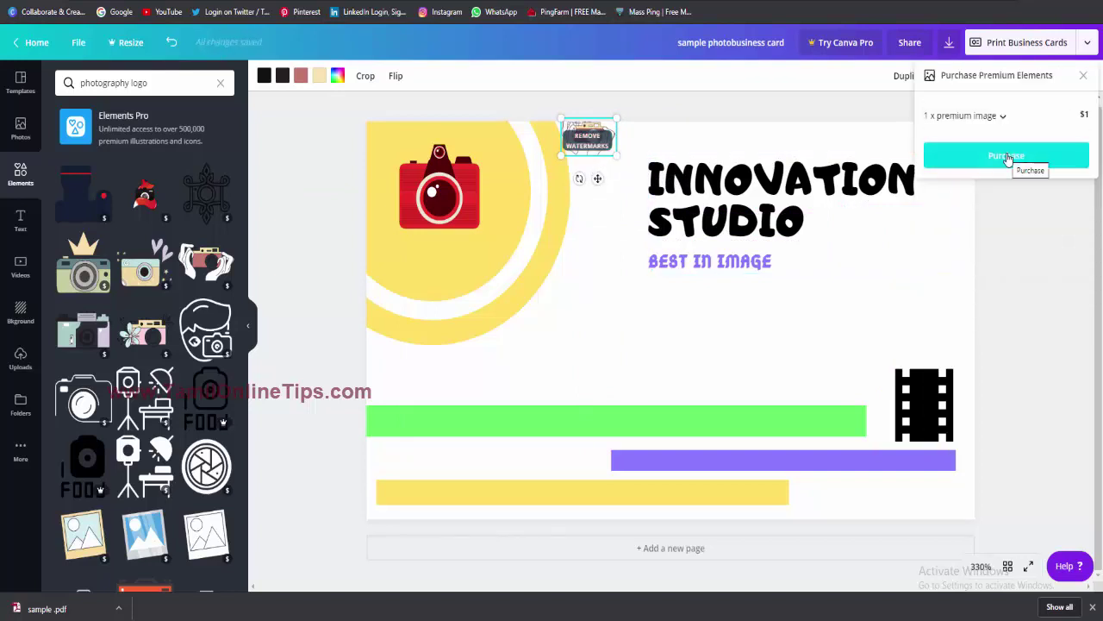
left_click(926, 222)
left_click_drag(589, 138, 604, 149)
left_click(556, 455)
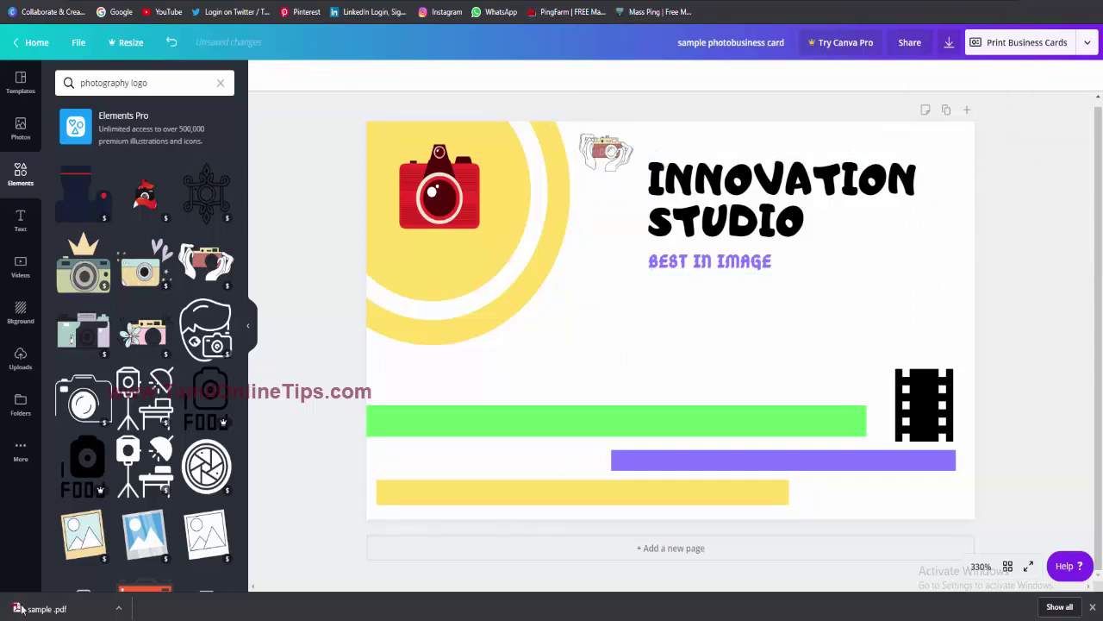
left_click_drag(610, 173, 620, 200)
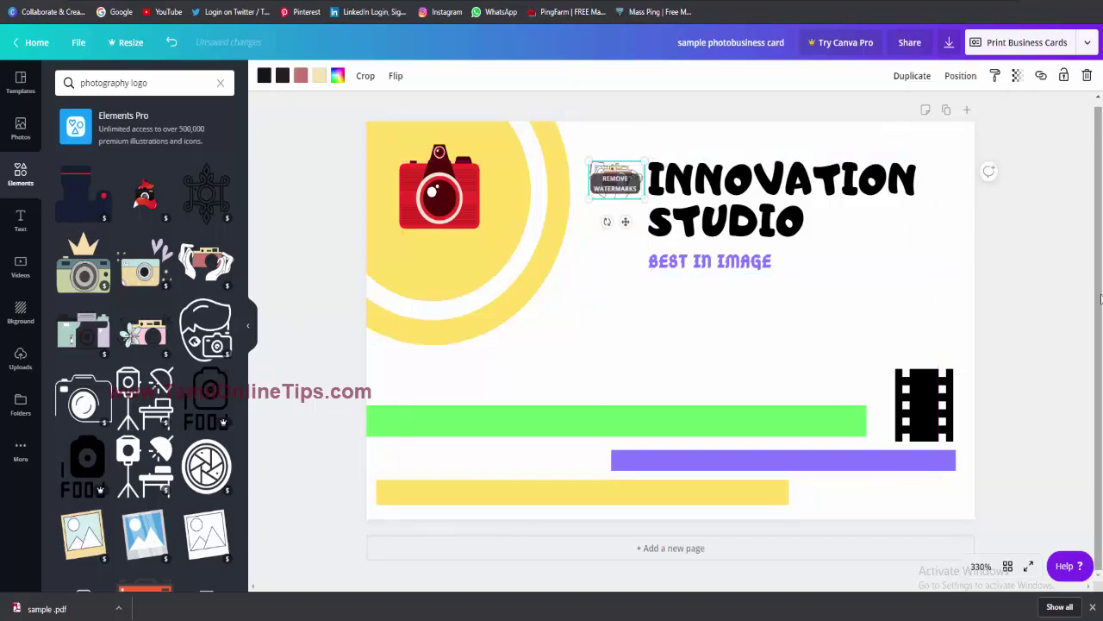
left_click(655, 540)
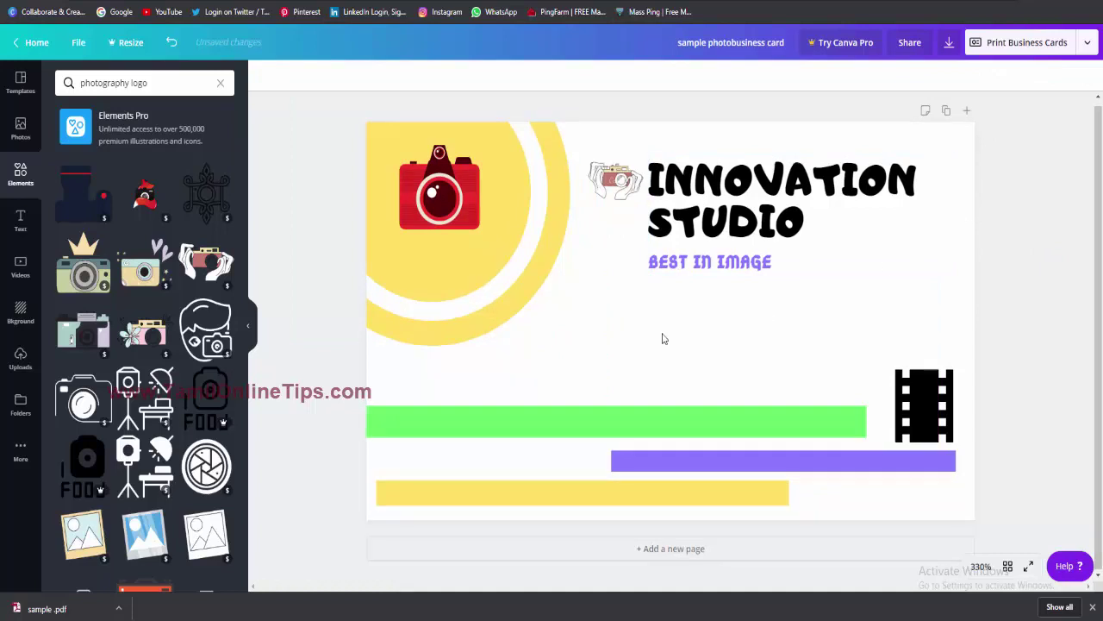
- Add the curved brush-stroke frame from the Frames collection, shrink it and place it near the card's right edge below the heading
left_click(728, 307)
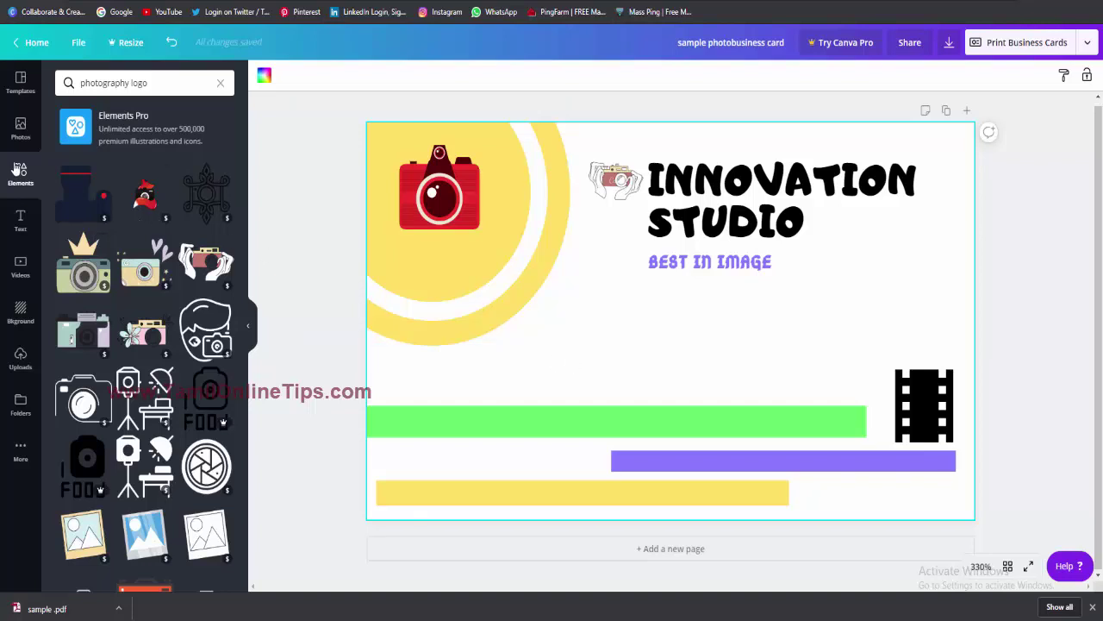
left_click(220, 83)
scroll(85, 164, "up", 10)
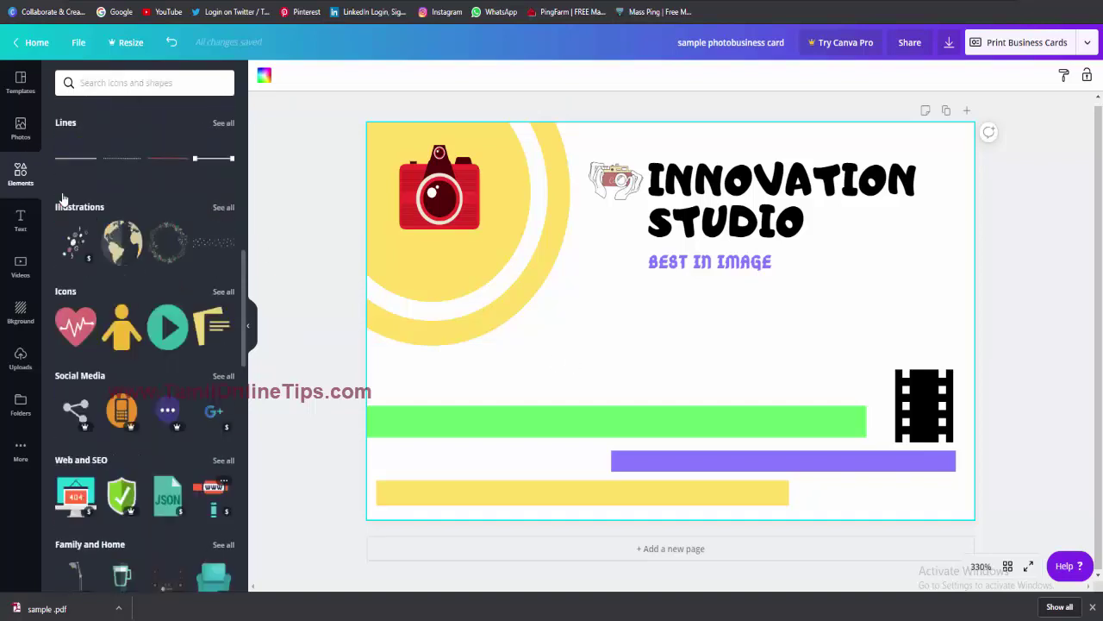
scroll(130, 363, "down", 2)
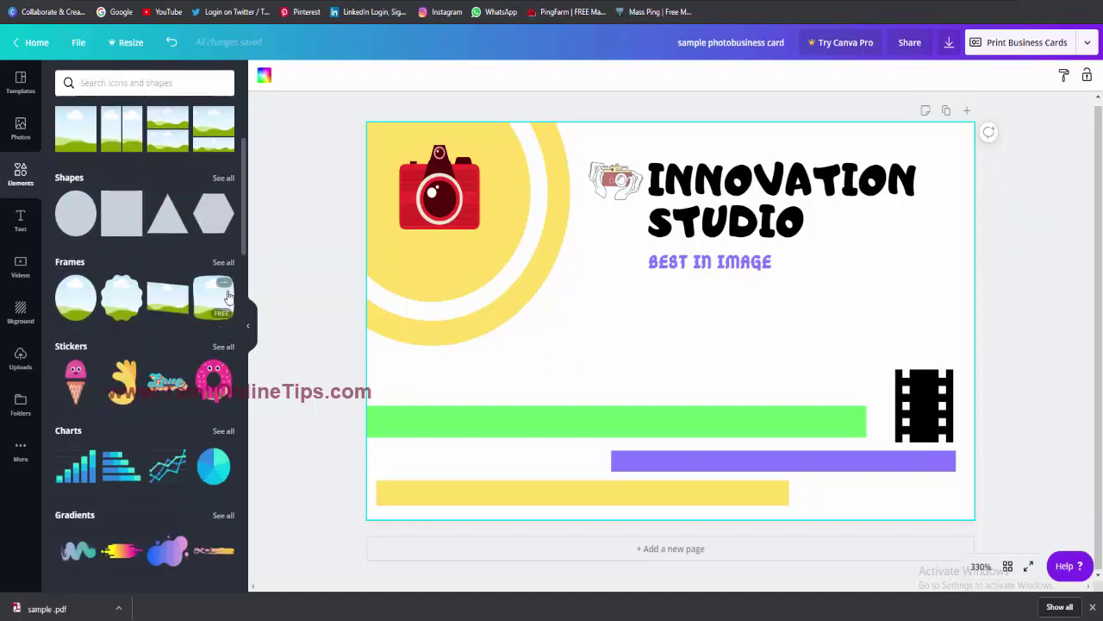
left_click(222, 262)
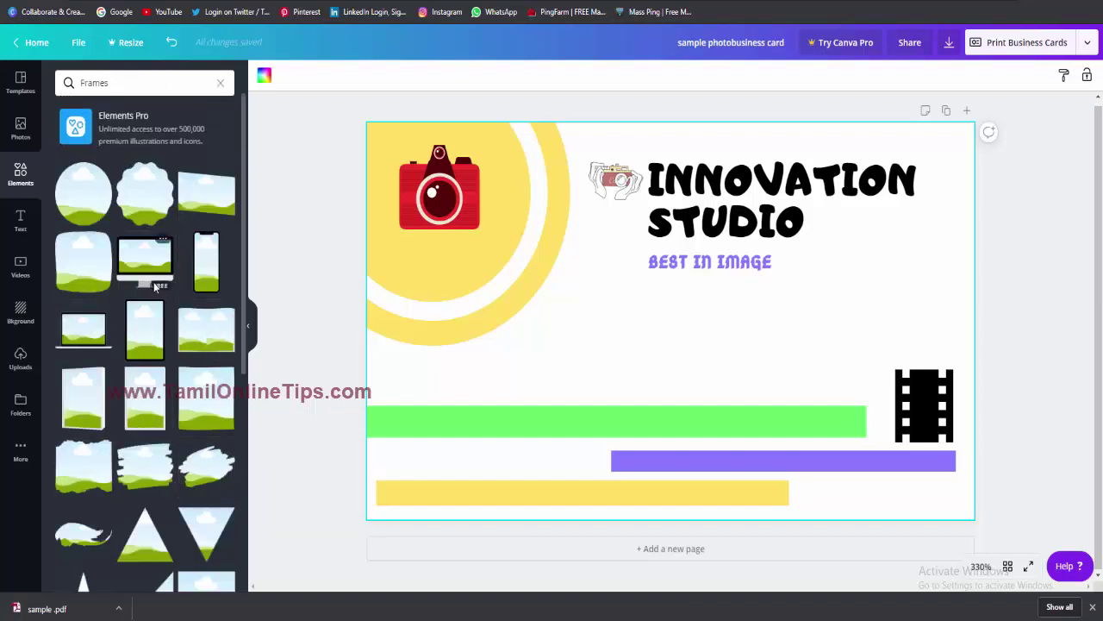
scroll(95, 215, "down", 5)
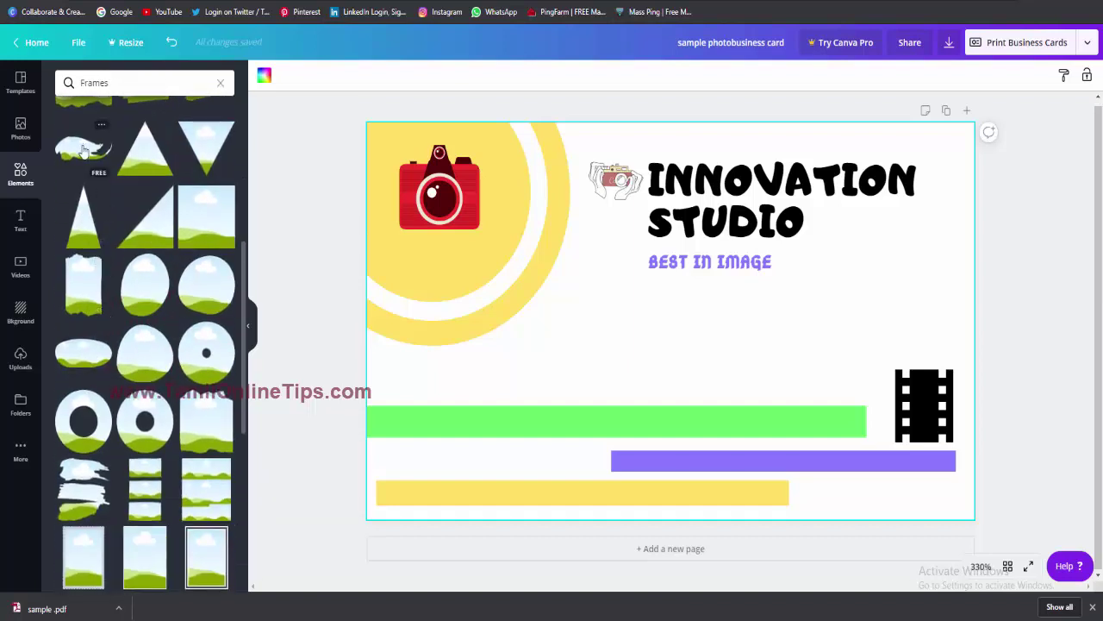
left_click(89, 142)
left_click_drag(412, 210, 789, 369)
left_click_drag(787, 423, 899, 270)
left_click(899, 320)
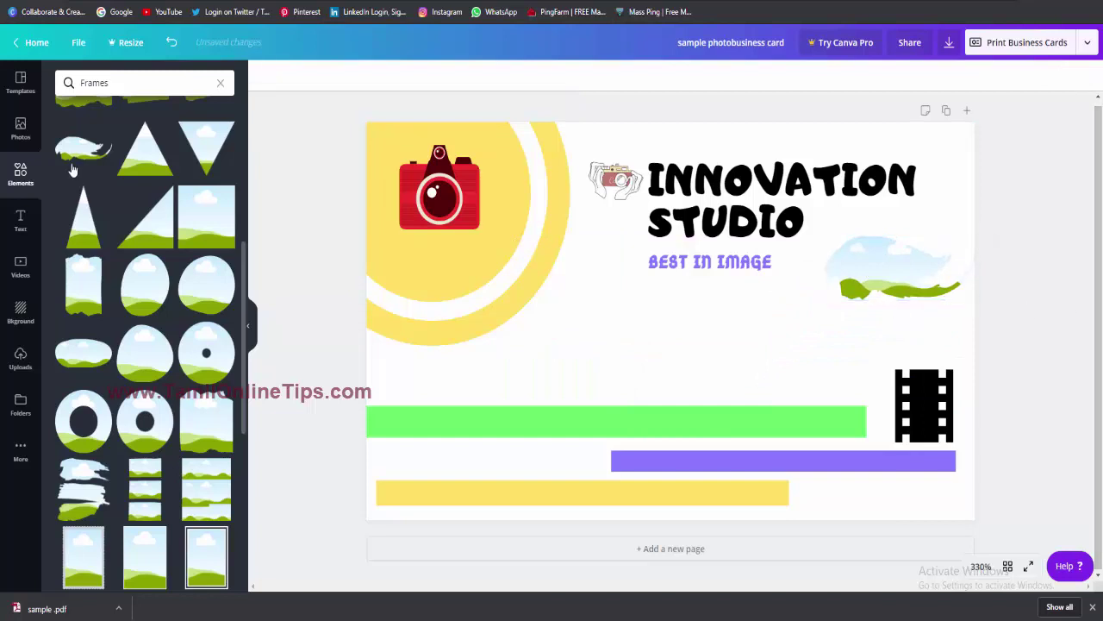
- Fill the brush-stroke frame with the uploaded photo of three smiling people and place it just above the green bar
left_click(21, 127)
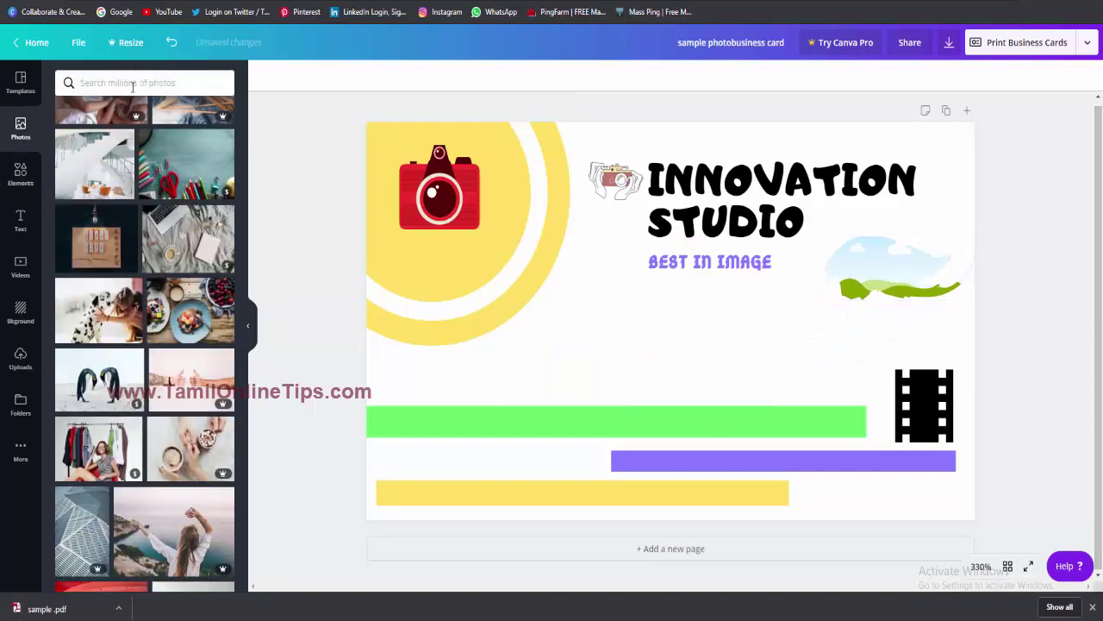
left_click(20, 360)
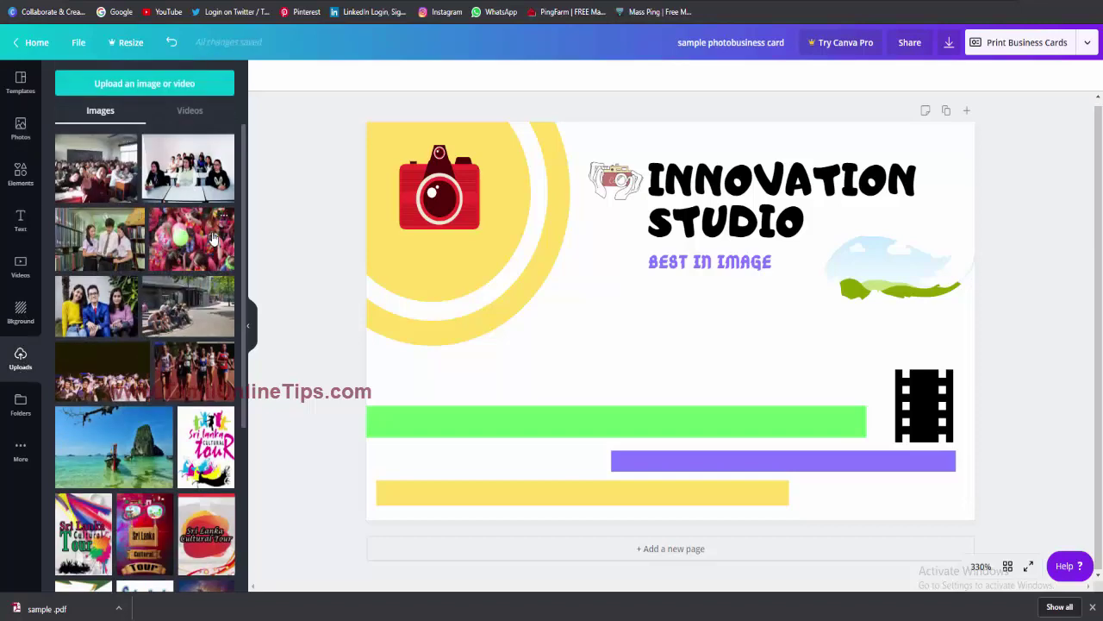
left_click_drag(100, 317, 547, 368)
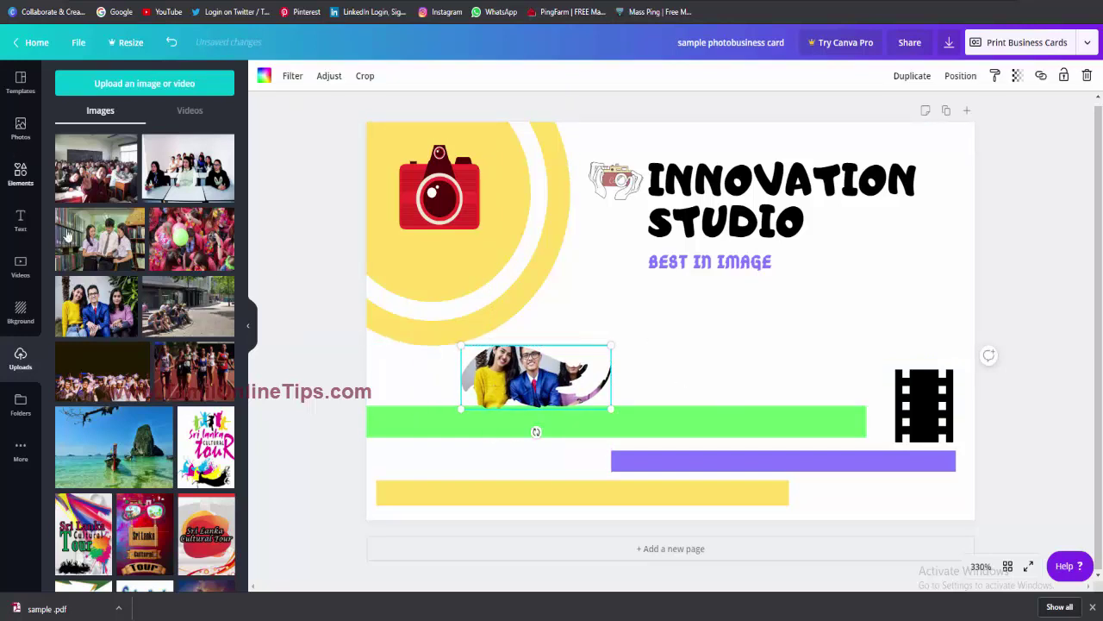
- Add a second page and apply the contact-details side of the Photographer Business Card template to it
left_click(23, 175)
left_click(20, 226)
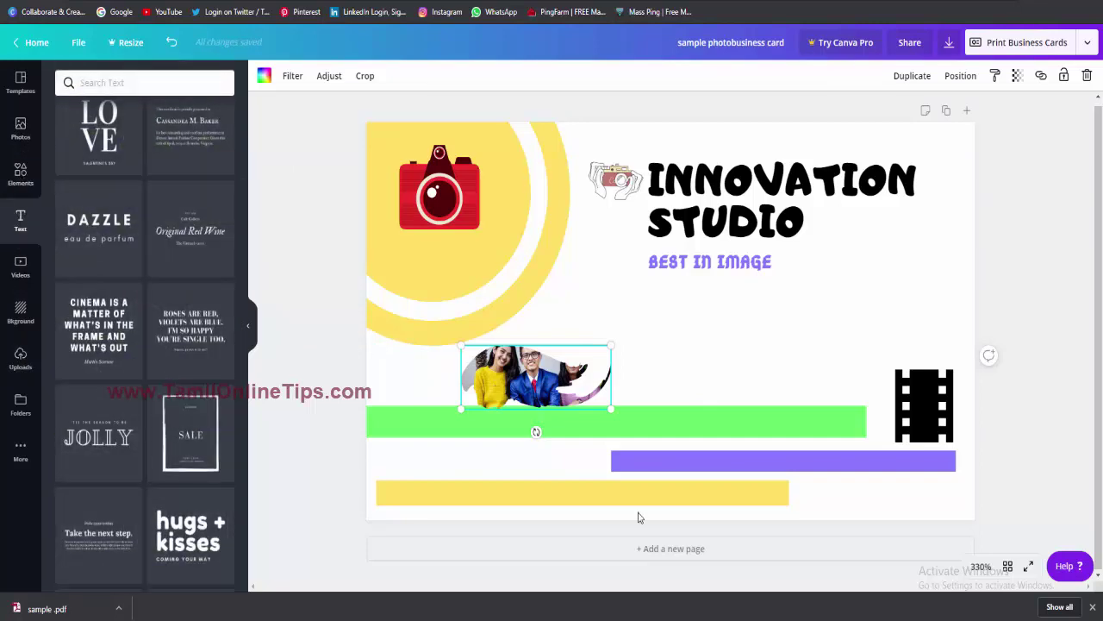
left_click(640, 552)
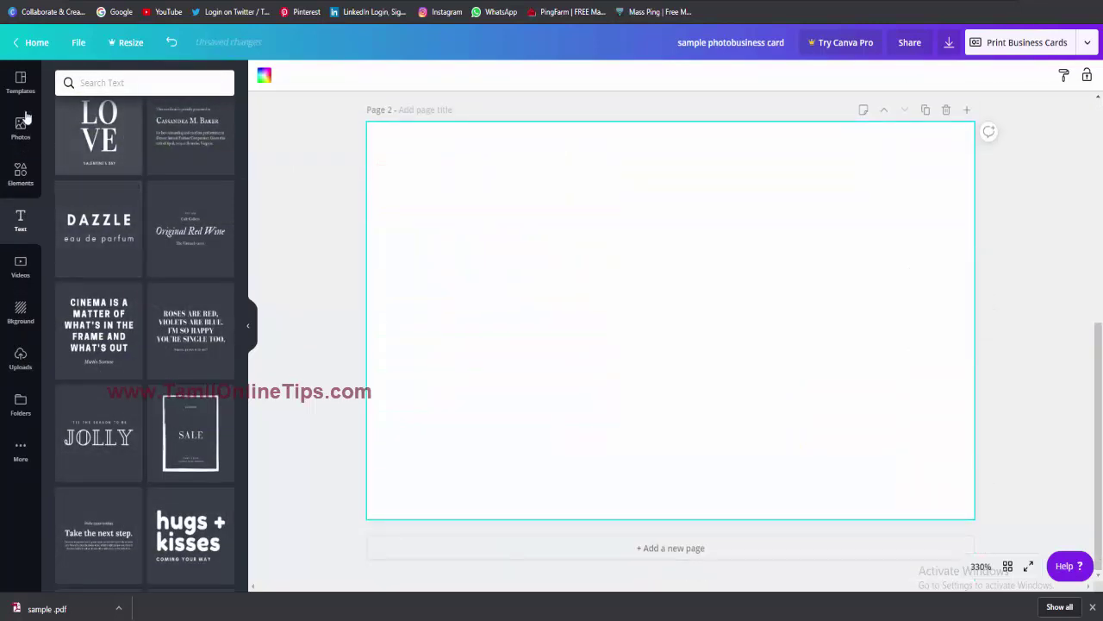
left_click(19, 80)
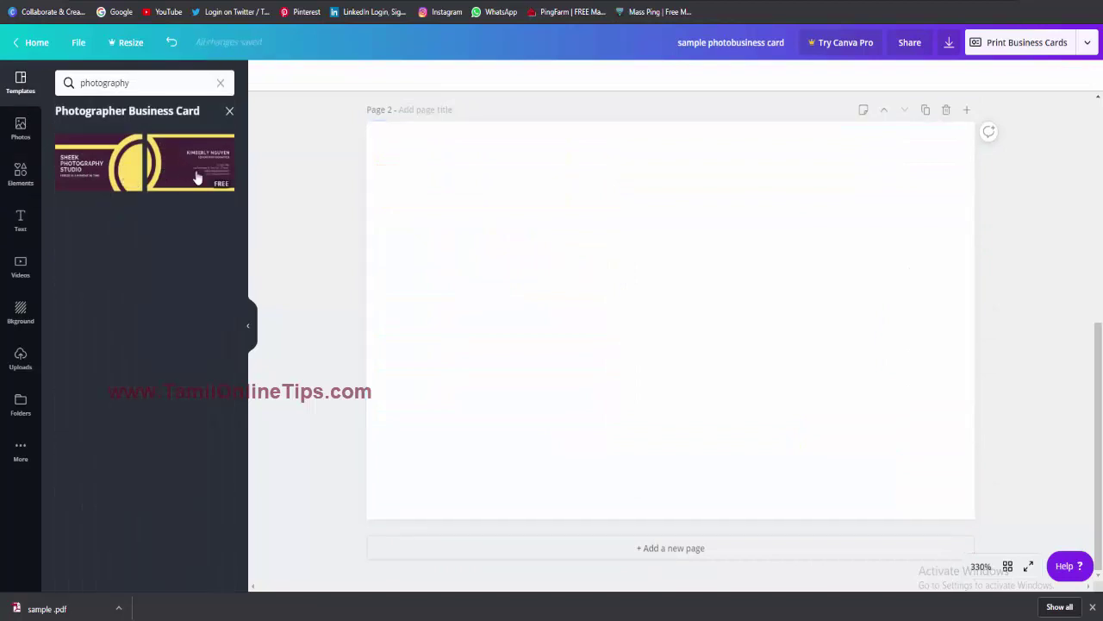
left_click(196, 177)
- Select through the name, job title and contact details on page 2, and nudge the grouped text slightly upward
left_click(562, 253)
double_click(707, 253)
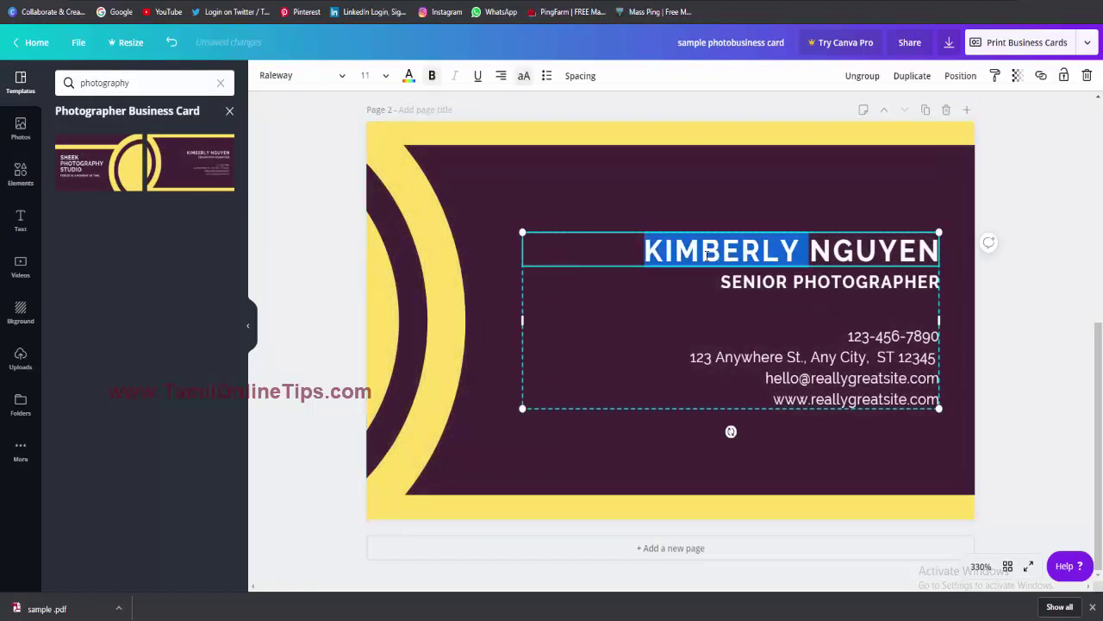
left_click(655, 251)
left_click(724, 290)
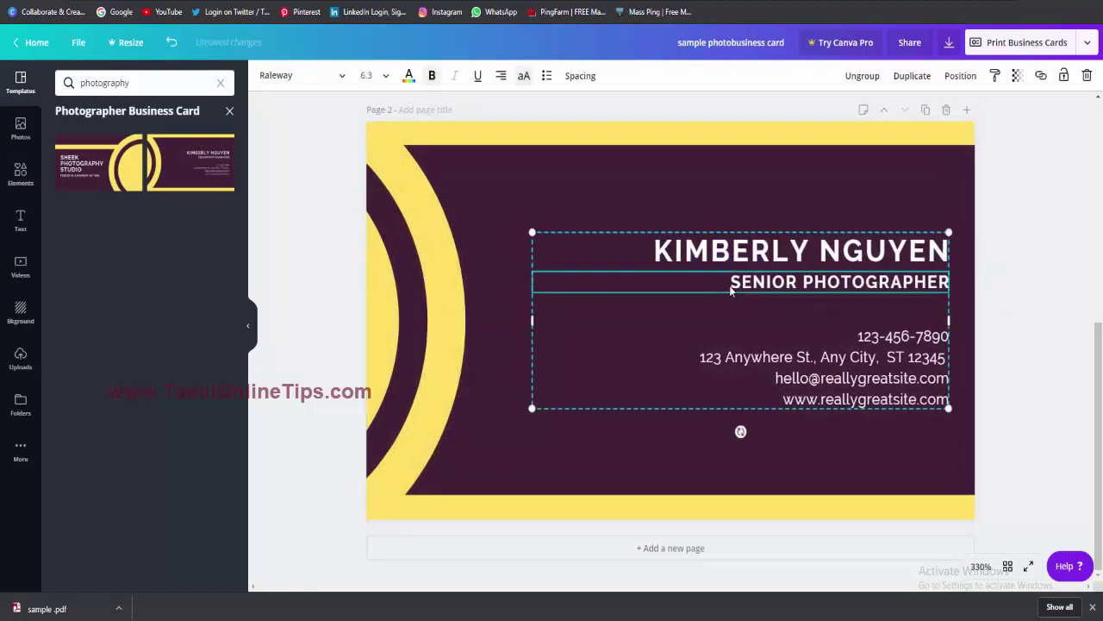
left_click(864, 336)
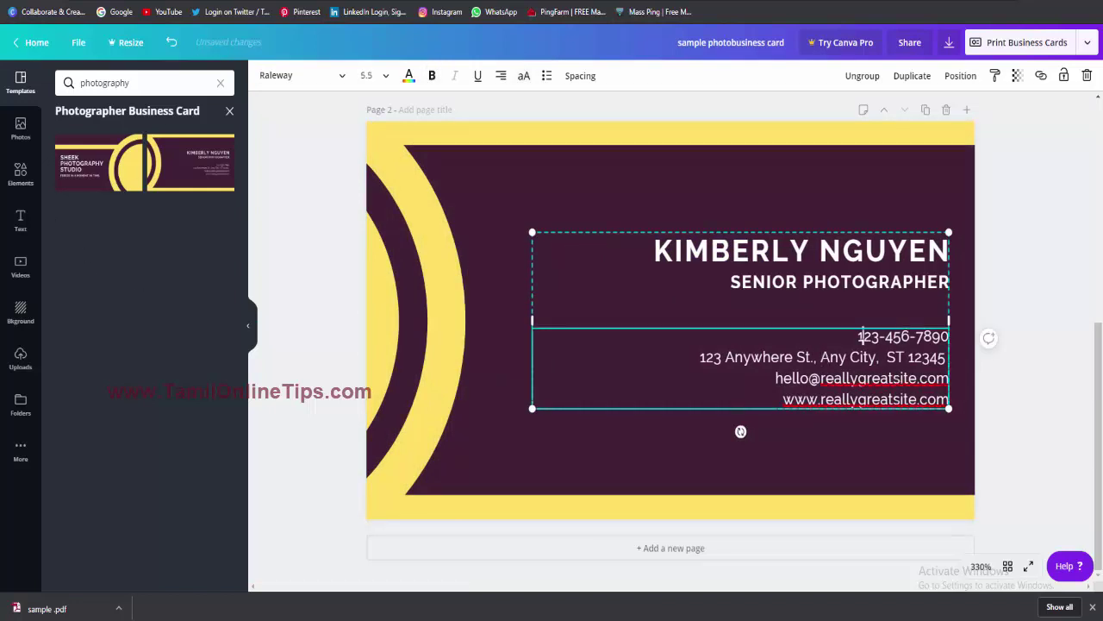
left_click_drag(863, 336, 936, 412)
key("Escape")
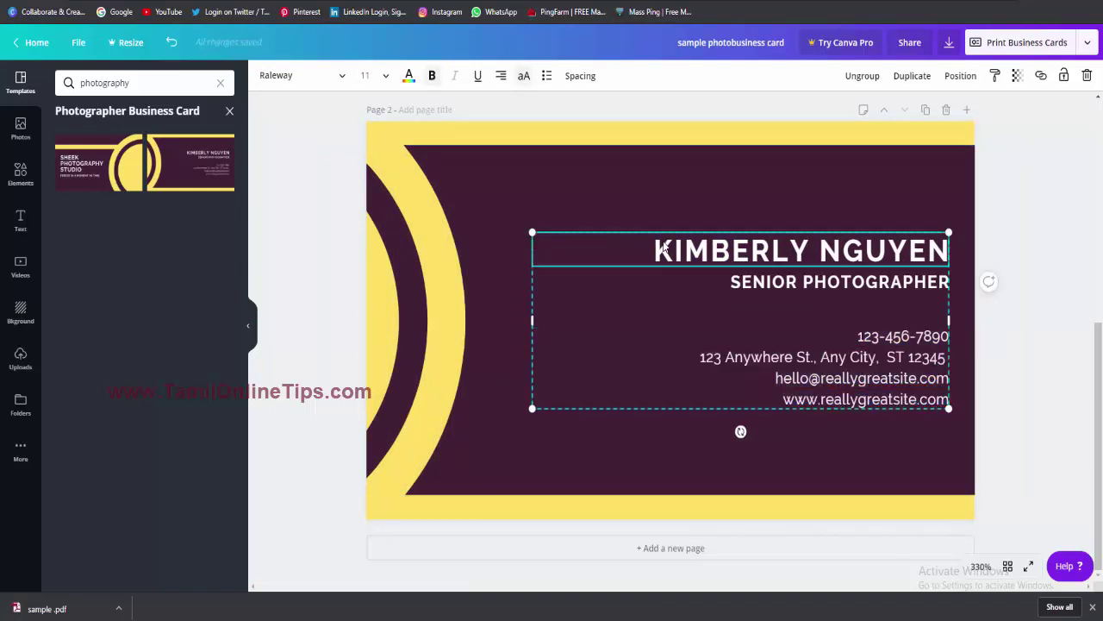
left_click_drag(662, 244, 613, 244)
key("ctrl+z")
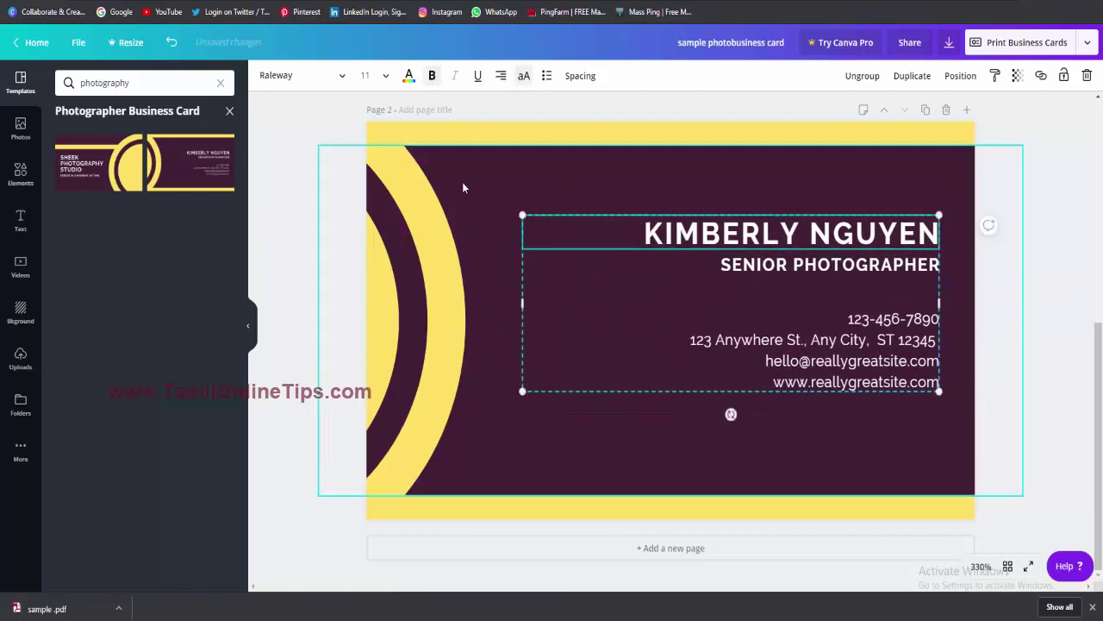
- Recolor the large yellow circular shape on page 2 with the white document color
left_click(414, 159)
left_click(264, 77)
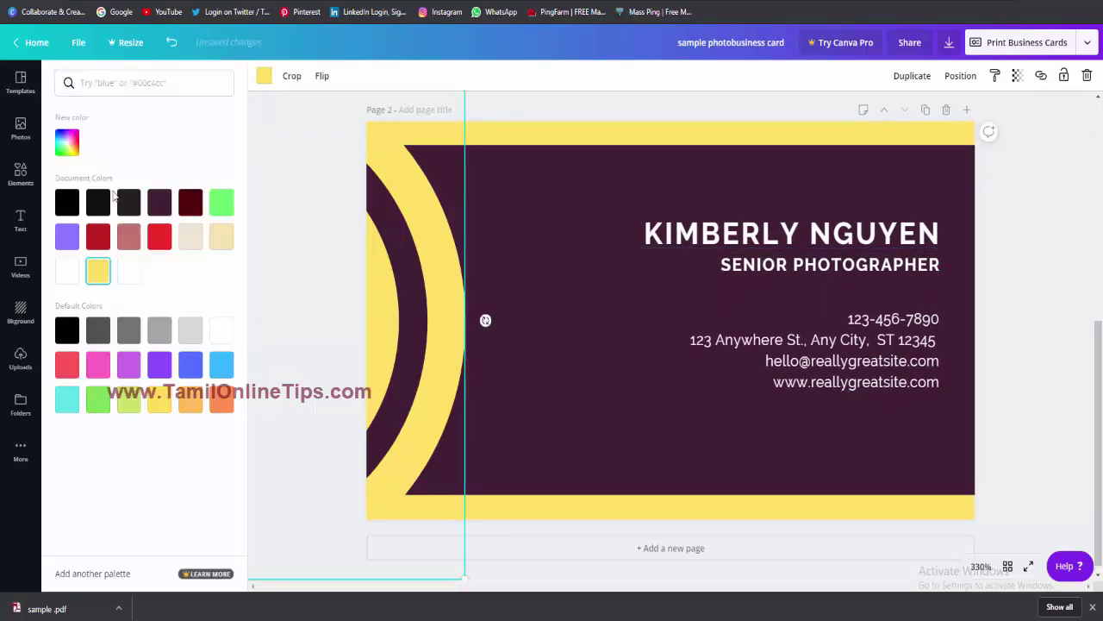
left_click(129, 273)
left_click(472, 189)
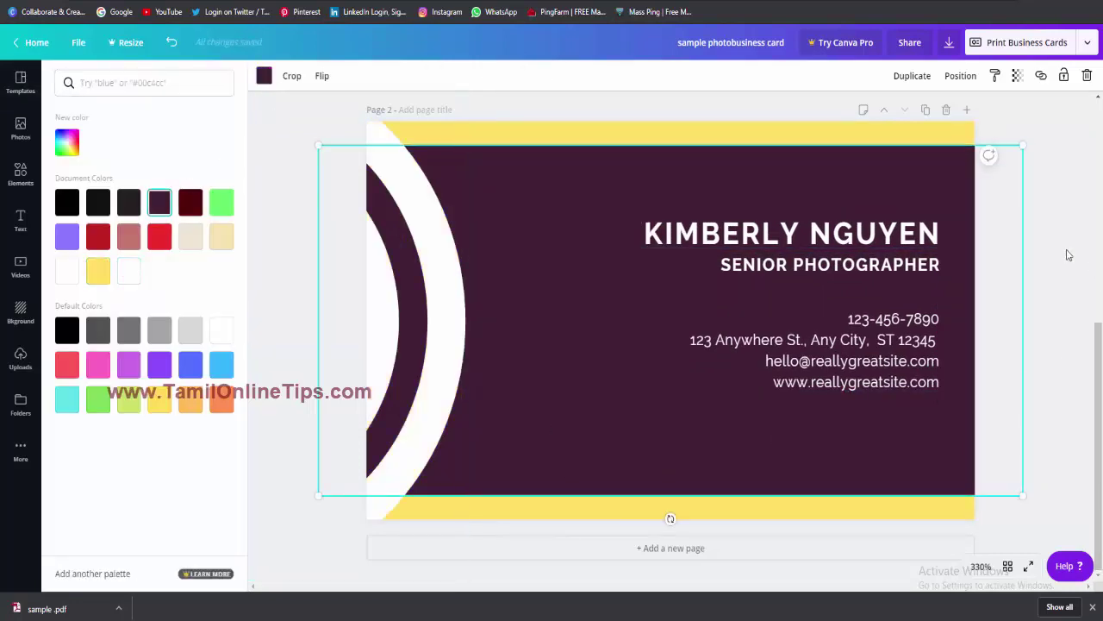
- Review the file types offered for downloading the business card, and leave the download options without downloading
scroll(638, 400, "up", 5)
scroll(705, 277, "down", 5)
left_click(948, 43)
left_click(952, 131)
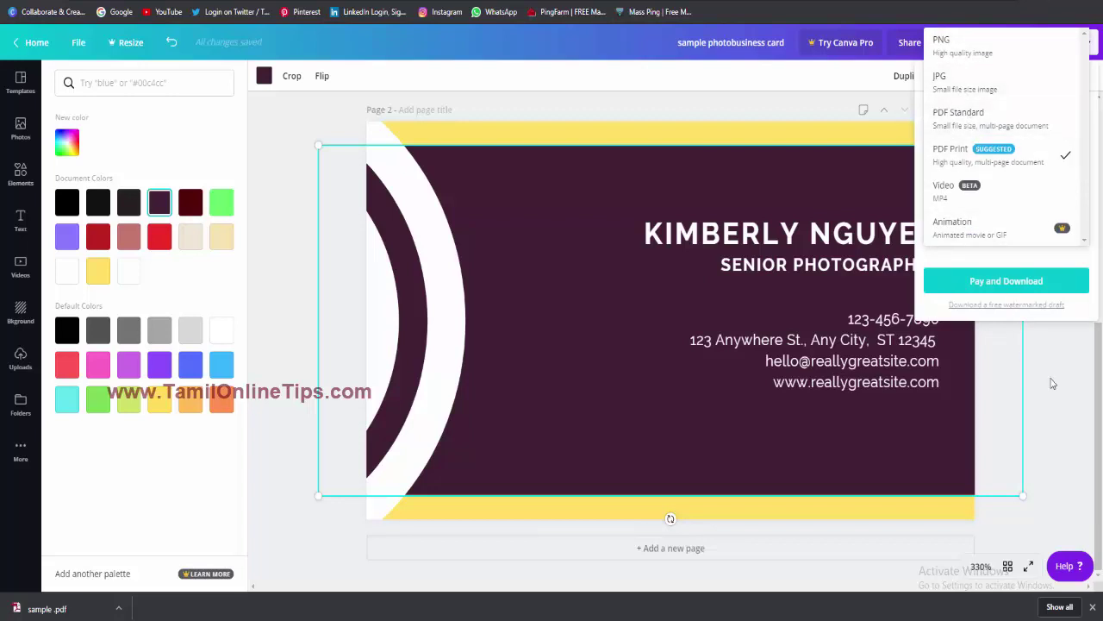
left_click(1014, 312)
left_click(998, 366)
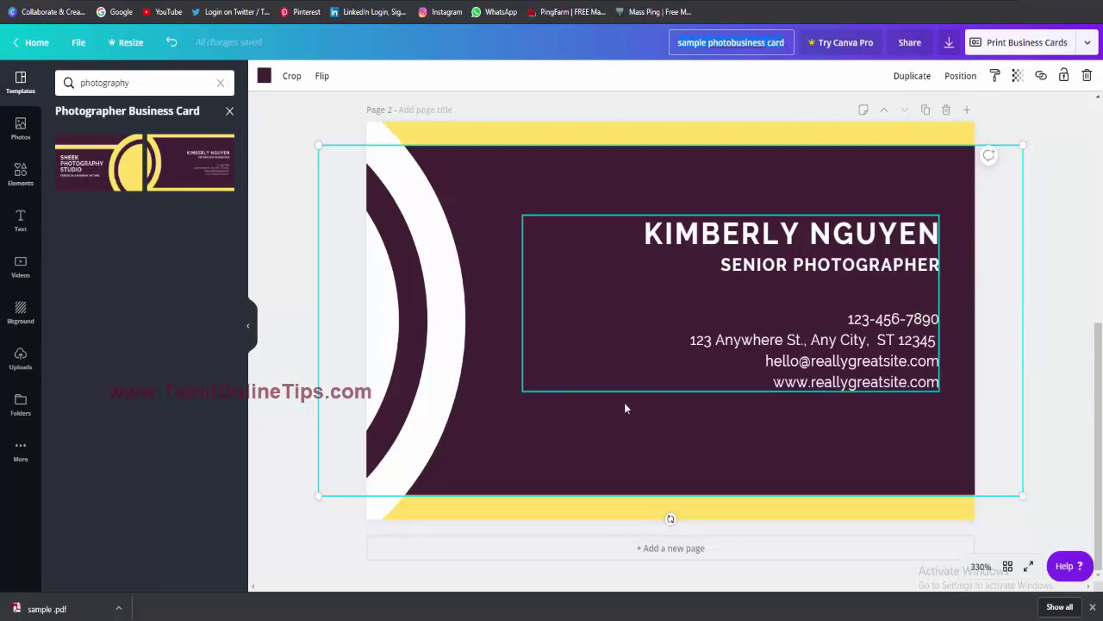
- Examine the finished layouts of page 1 and page 2 of the business card
scroll(624, 404, "up", 5)
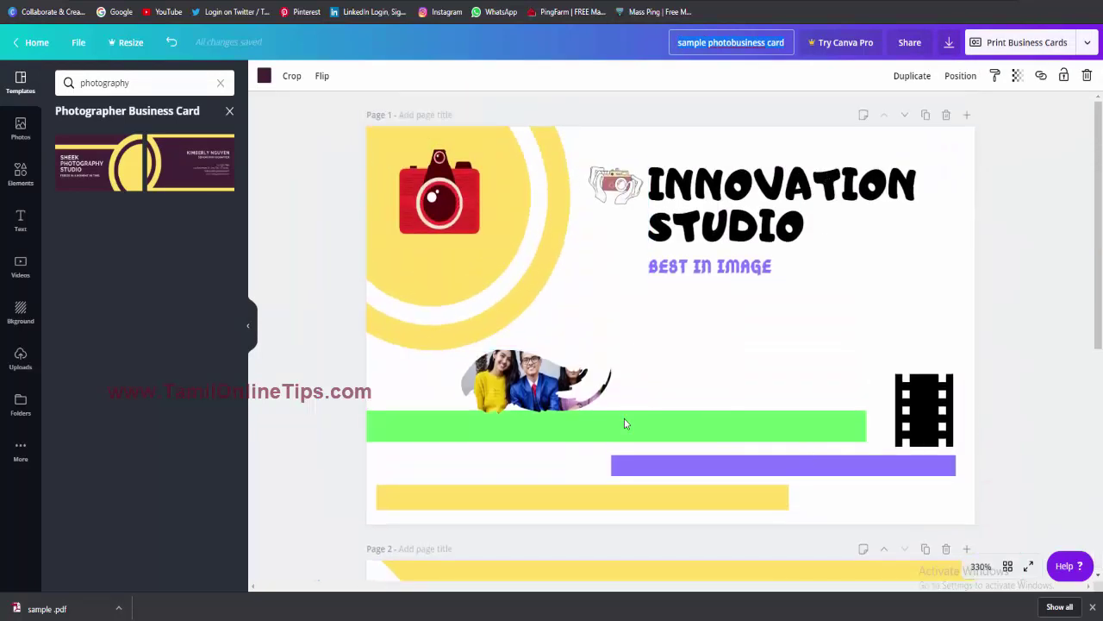
scroll(505, 327, "down", 5)
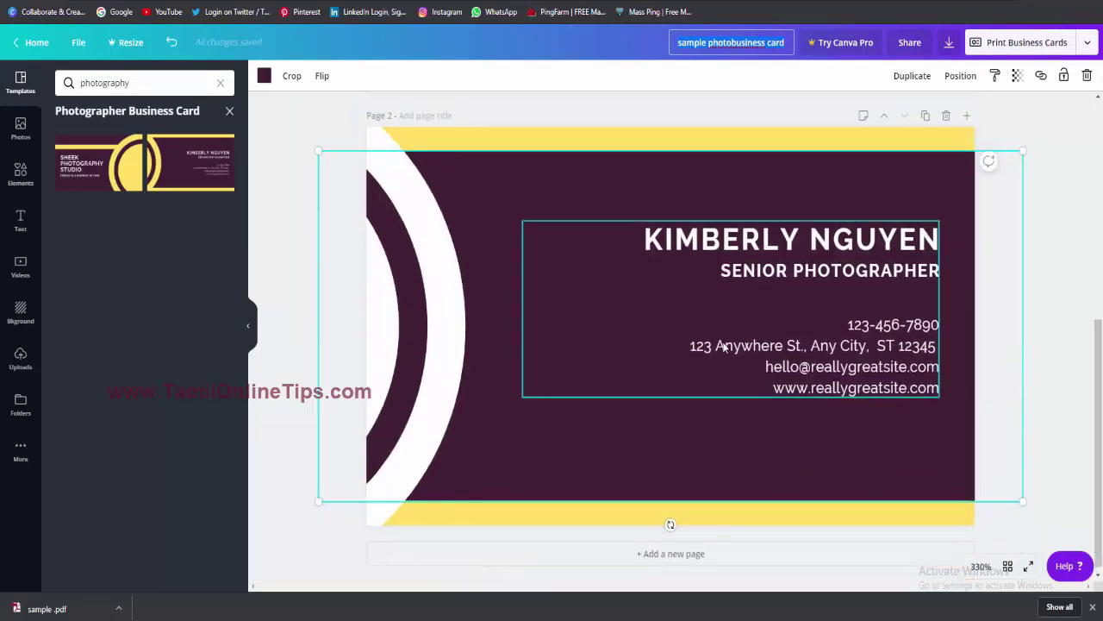
scroll(722, 345, "up", 5)
scroll(765, 451, "down", 5)
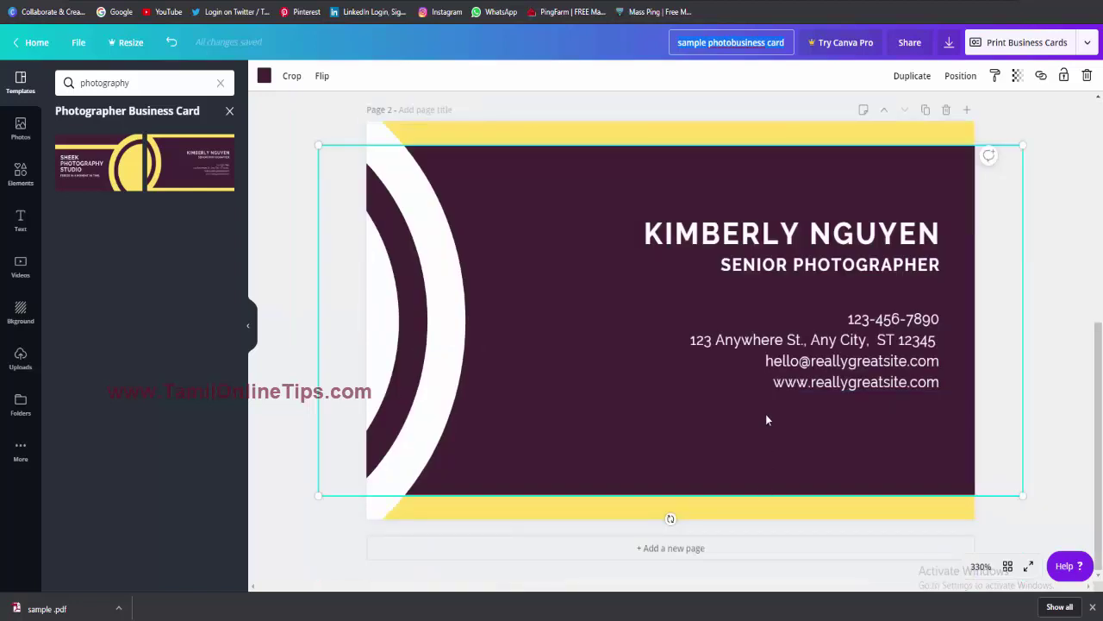
scroll(766, 405, "up", 5)
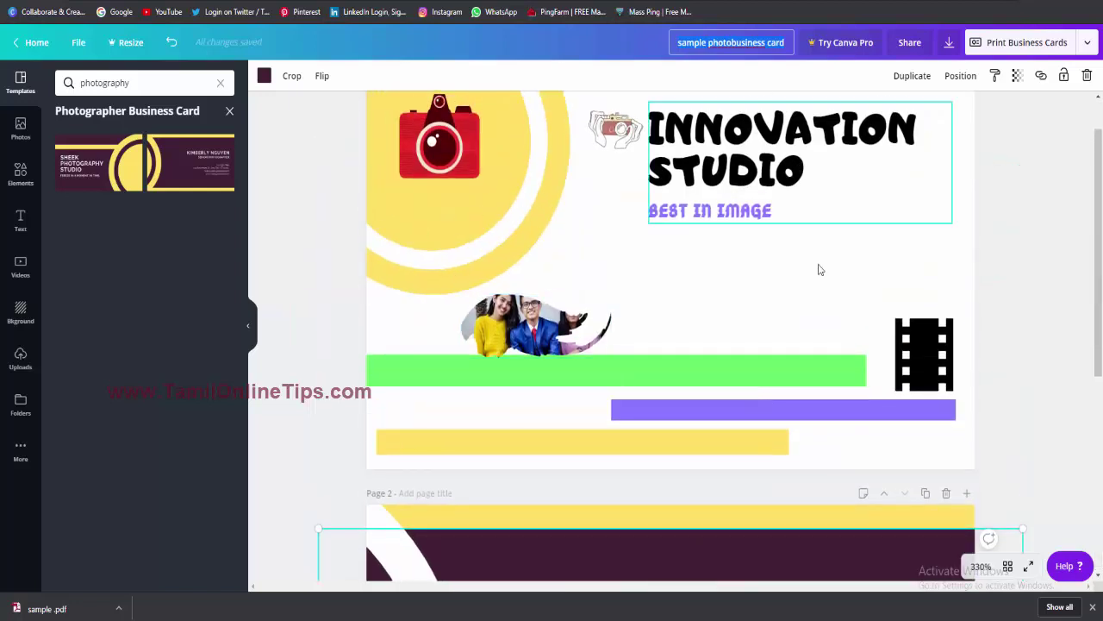
scroll(570, 283, "down", 3)
scroll(569, 281, "up", 3)
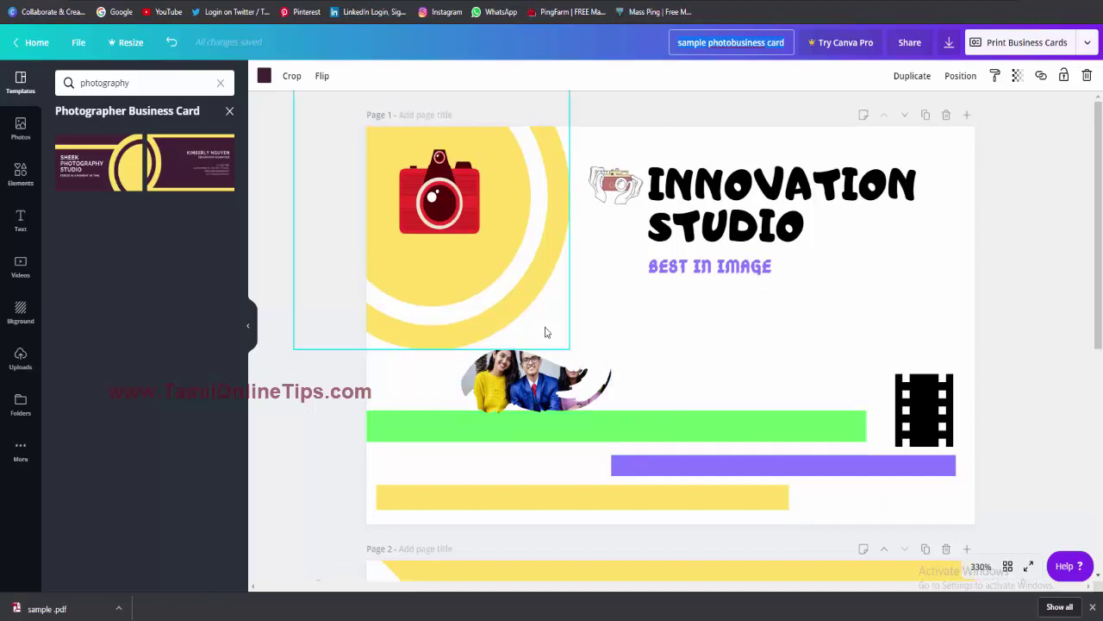
scroll(564, 297, "down", 4)
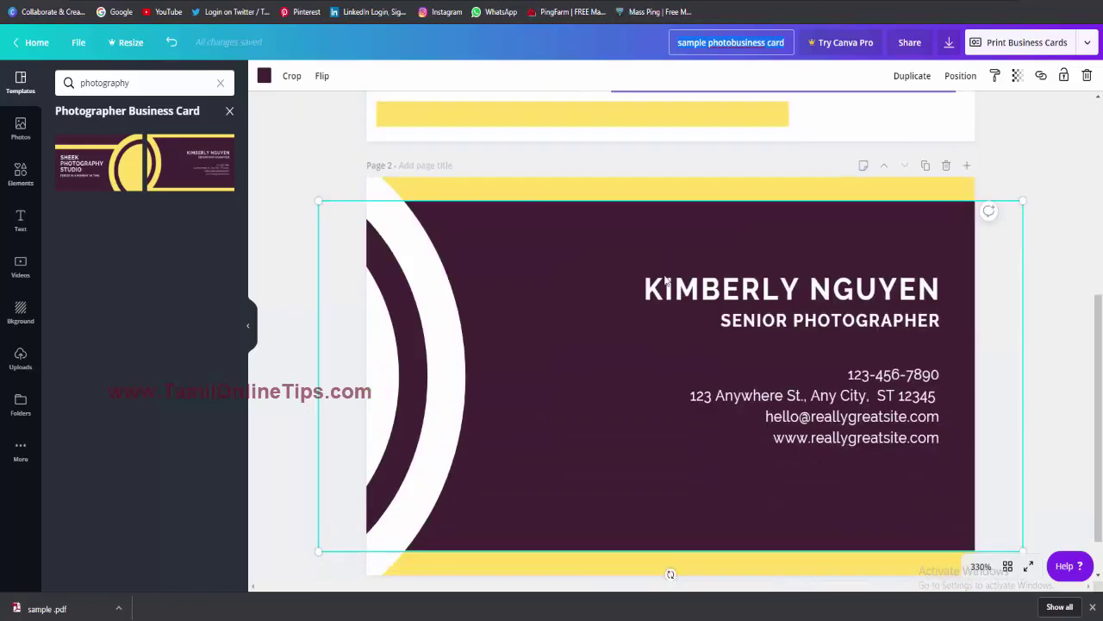
- Find the Pink and Yellow Photographer Business Card template among the photography results and apply its camera side to page 2
left_click(20, 128)
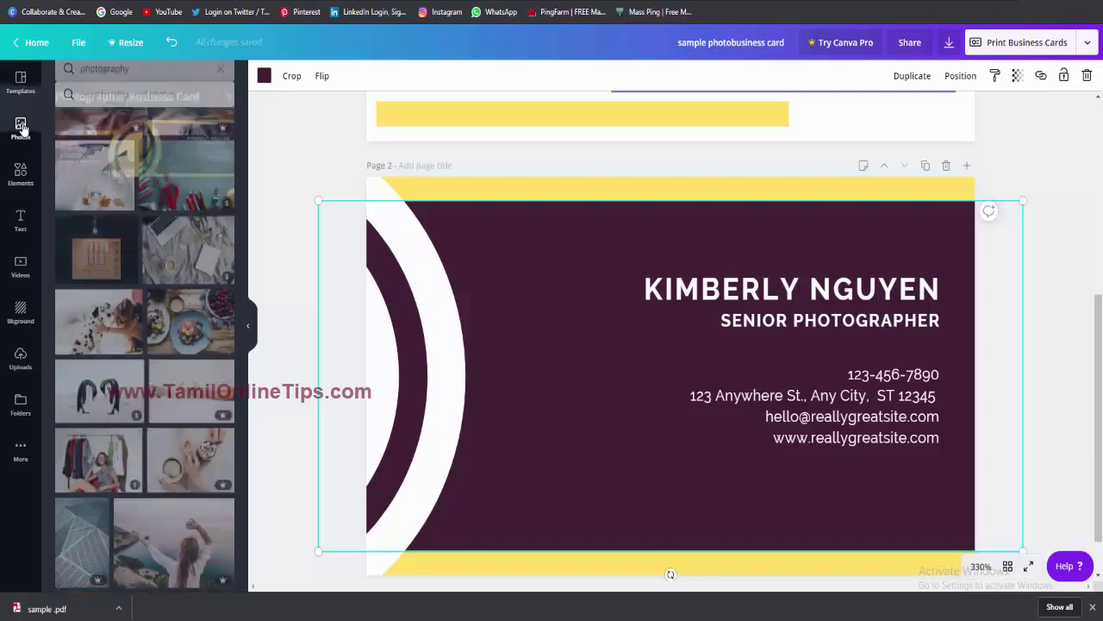
left_click(21, 83)
left_click(227, 111)
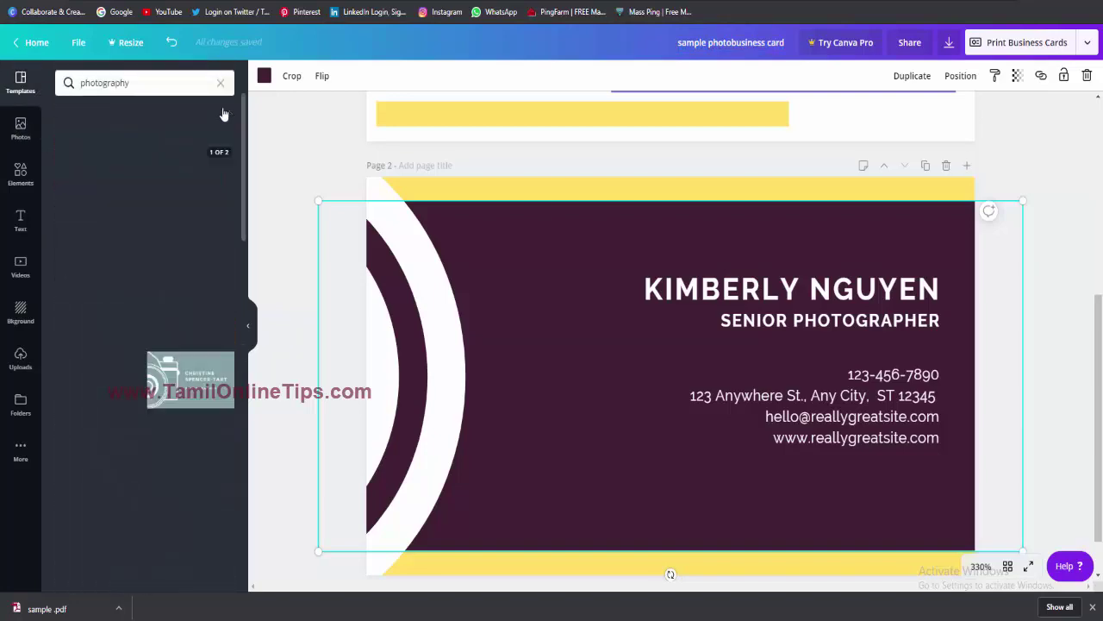
scroll(120, 481, "down", 3)
scroll(121, 480, "down", 5)
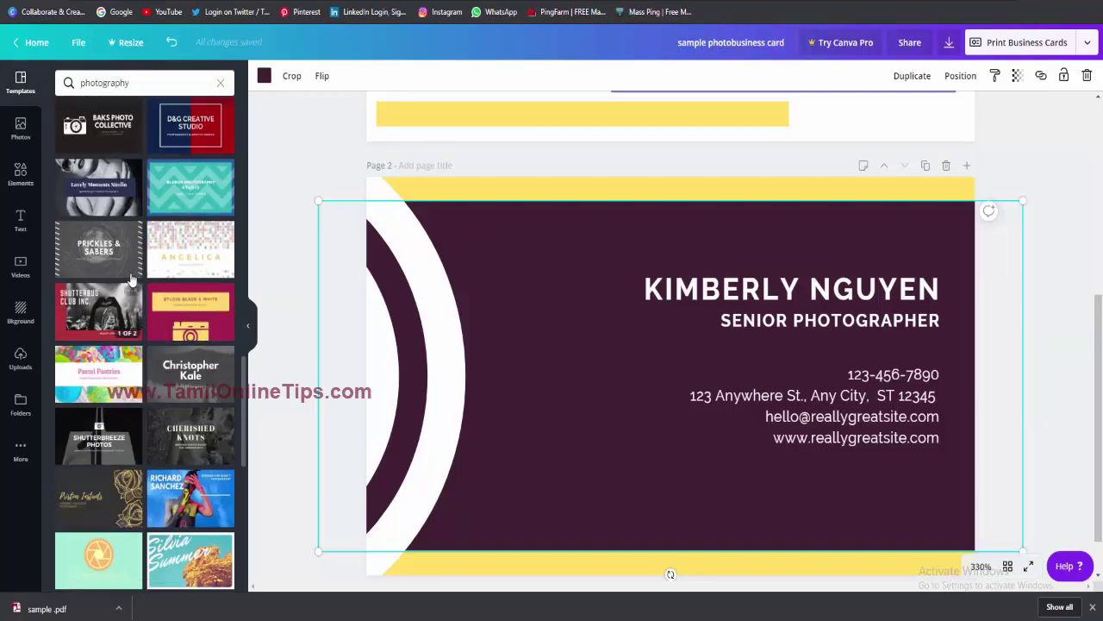
left_click(169, 313)
left_click(110, 193)
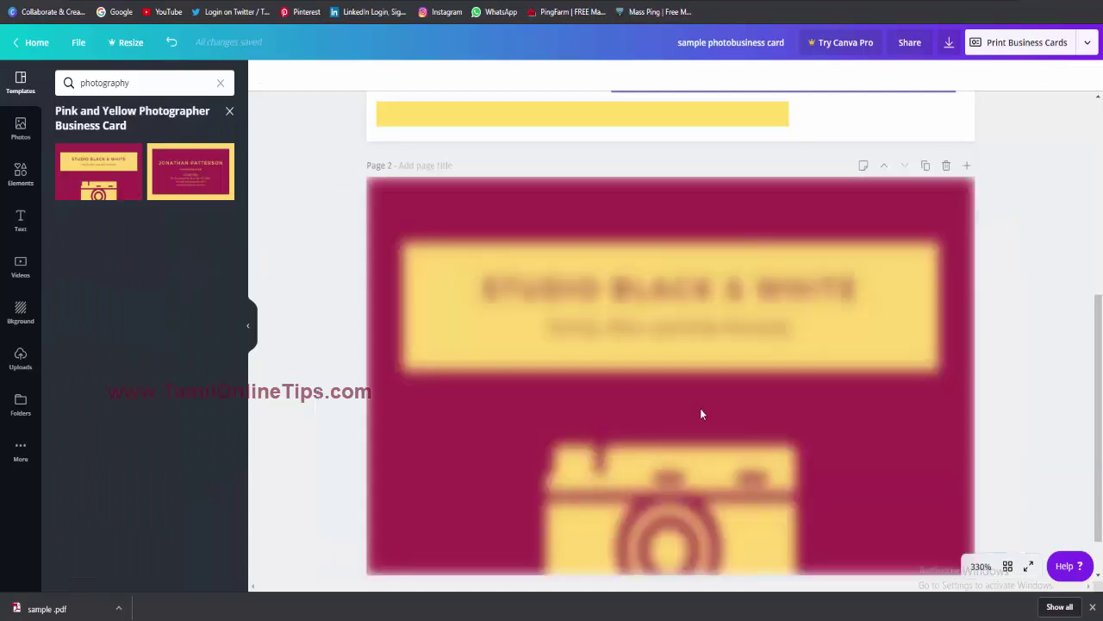
- Replace page 2's design with the body-paint portrait side of the Color Block Photo Fashion Photography Business Card template, and compare both pages
left_click(230, 114)
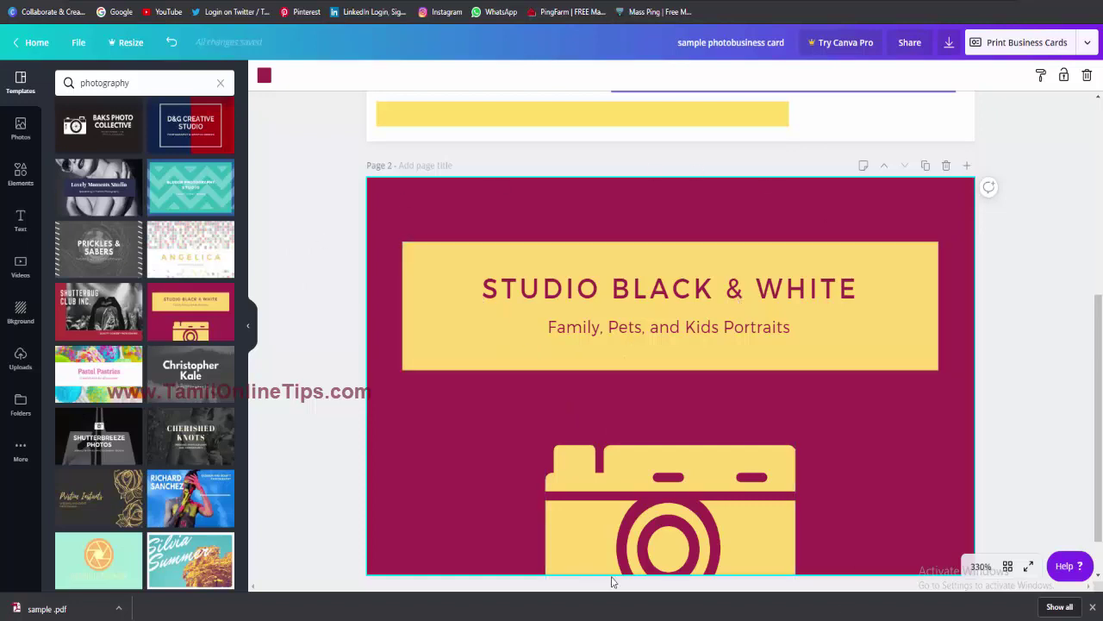
scroll(535, 403, "up", 5)
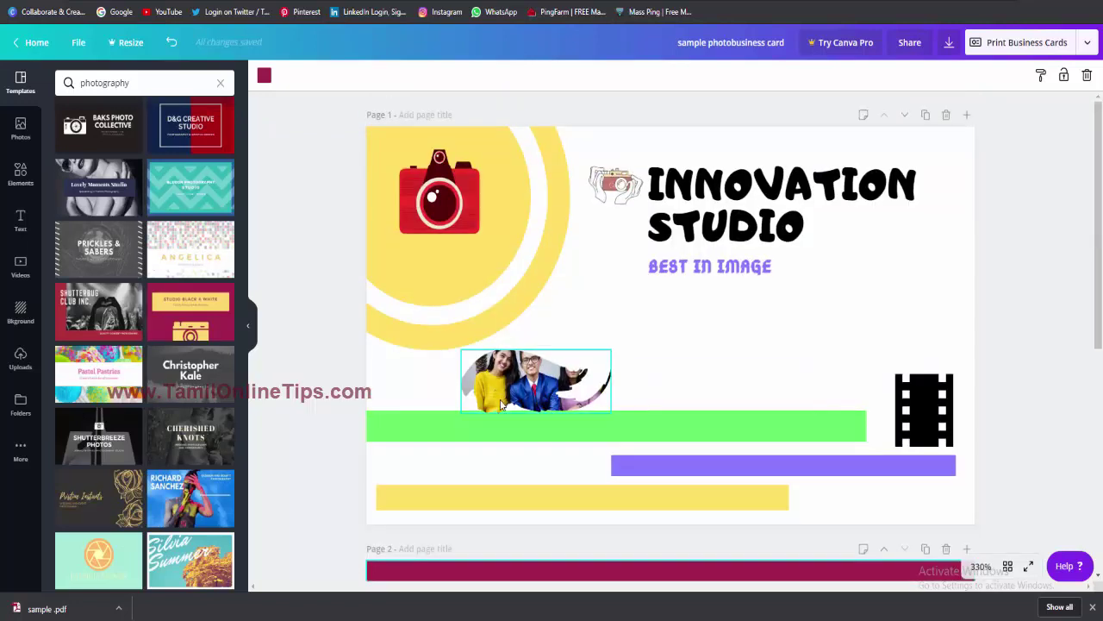
left_click(196, 504)
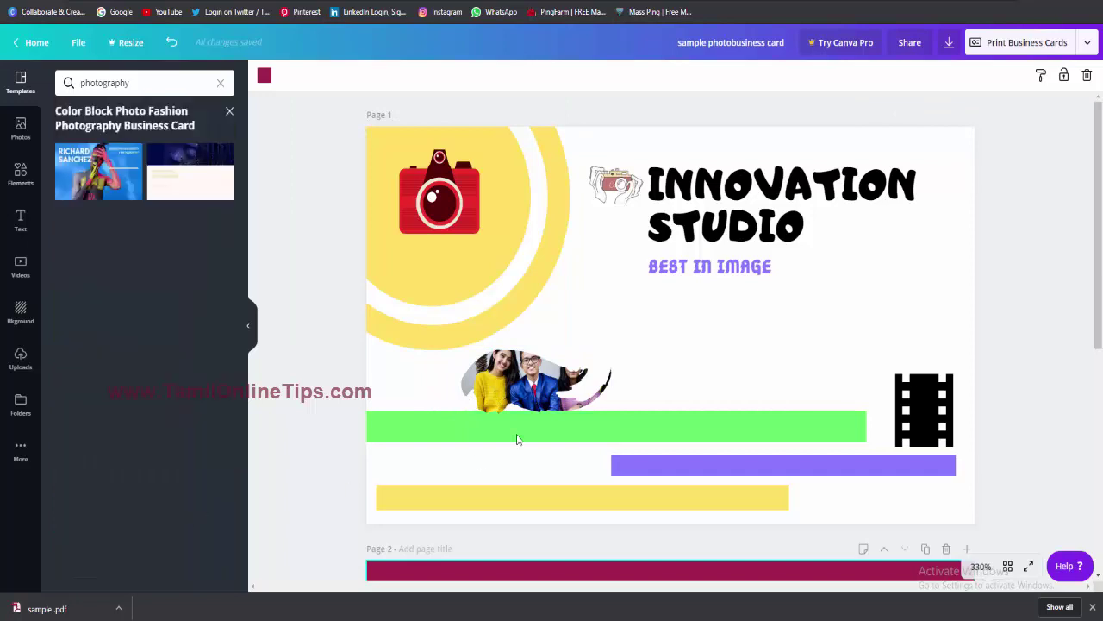
left_click(98, 172)
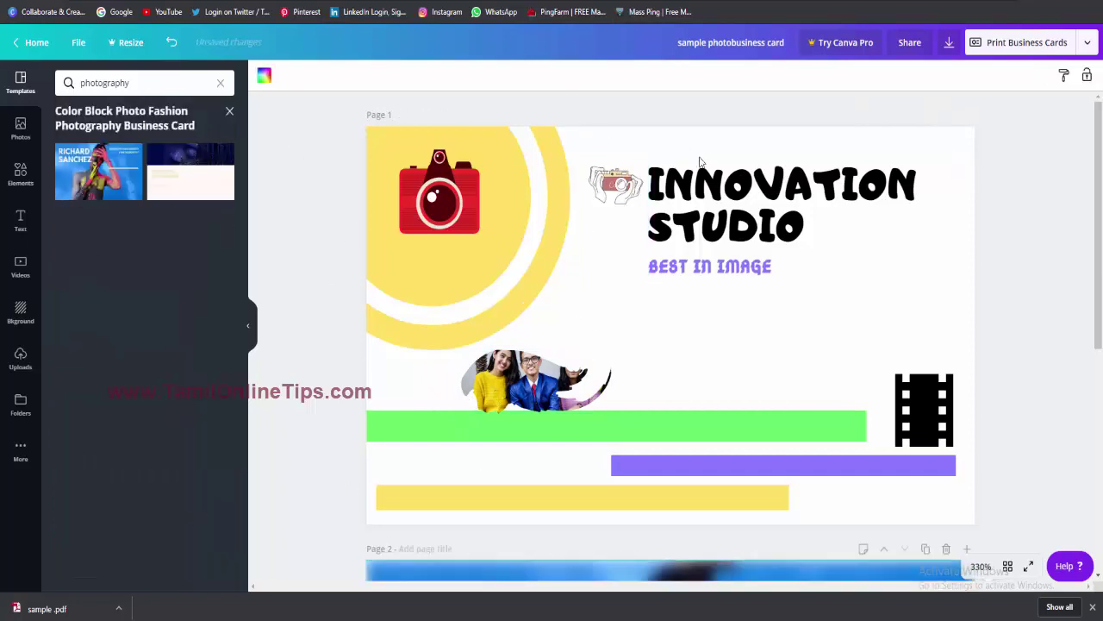
scroll(543, 345, "down", 5)
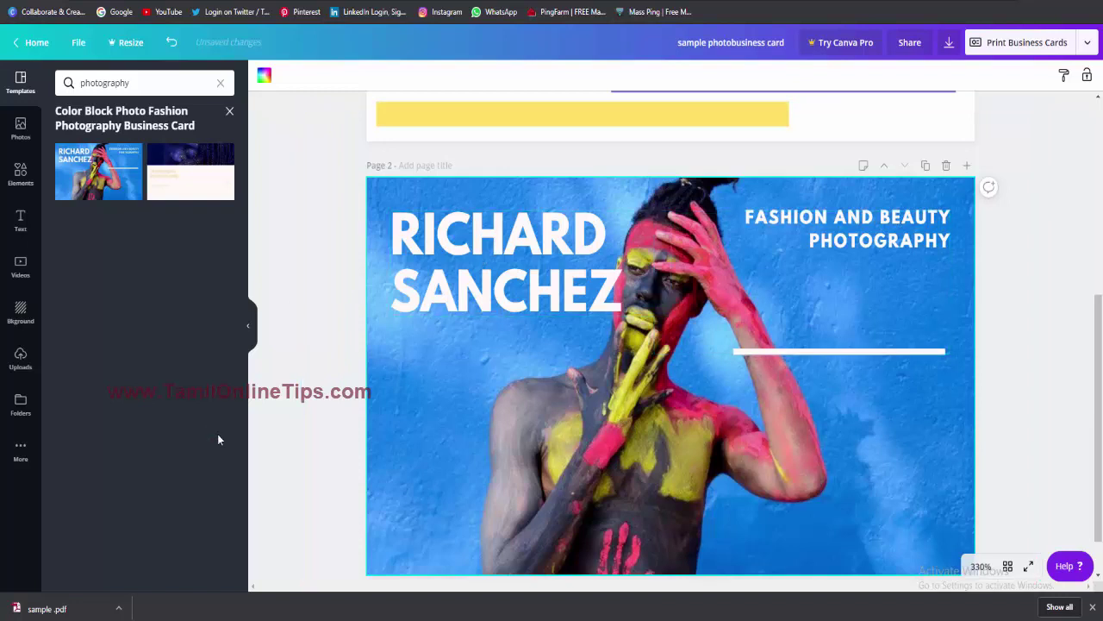
left_click(652, 401)
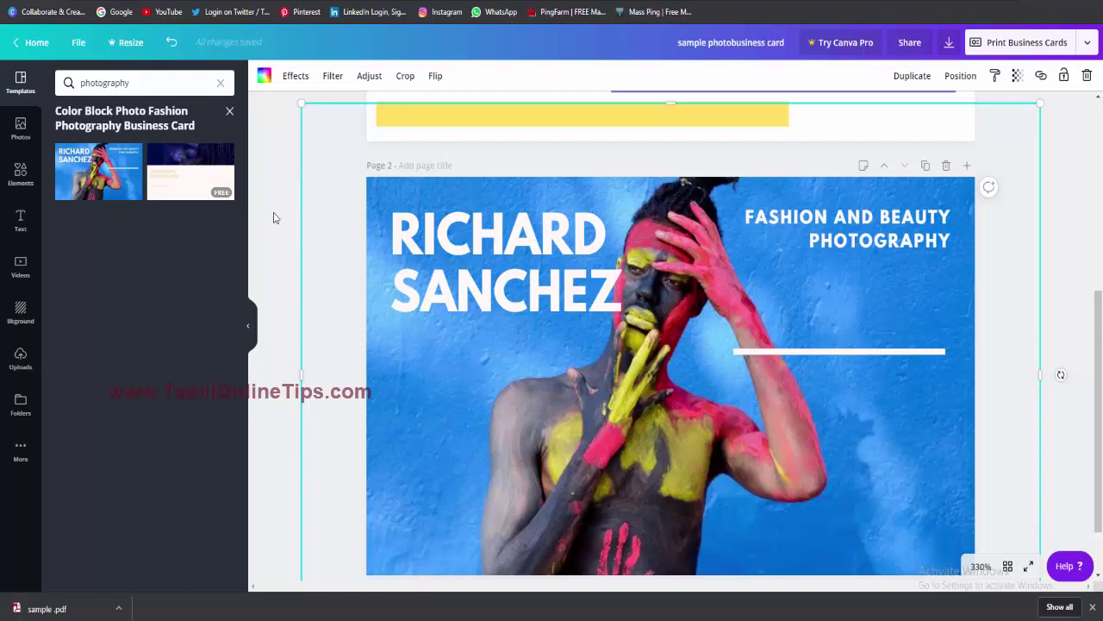
scroll(495, 300, "up", 5)
scroll(692, 346, "down", 5)
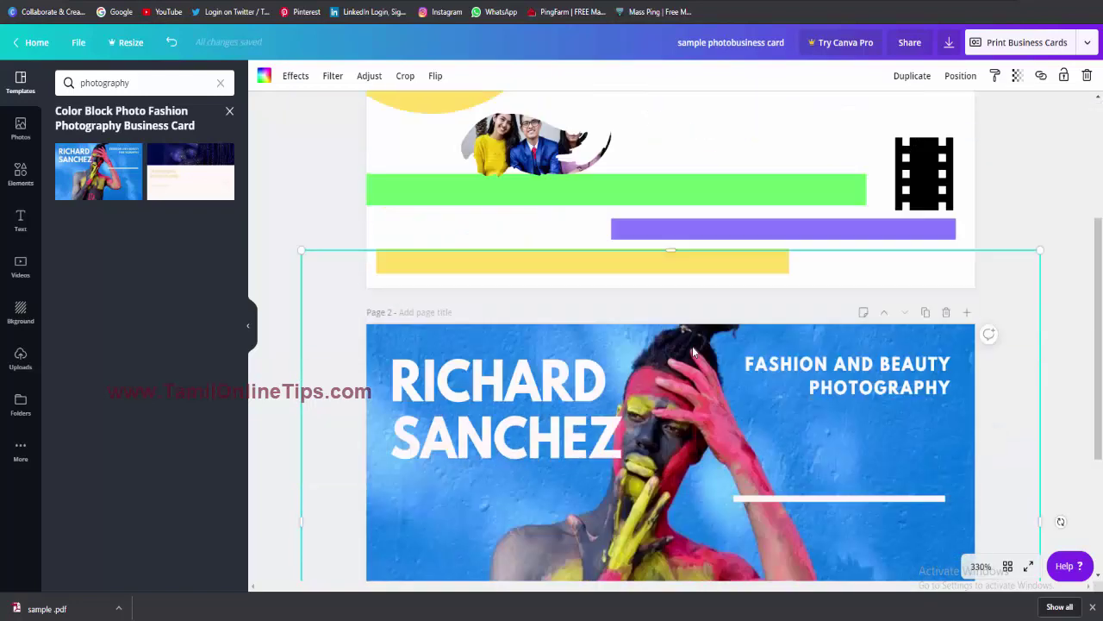
scroll(678, 330, "up", 5)
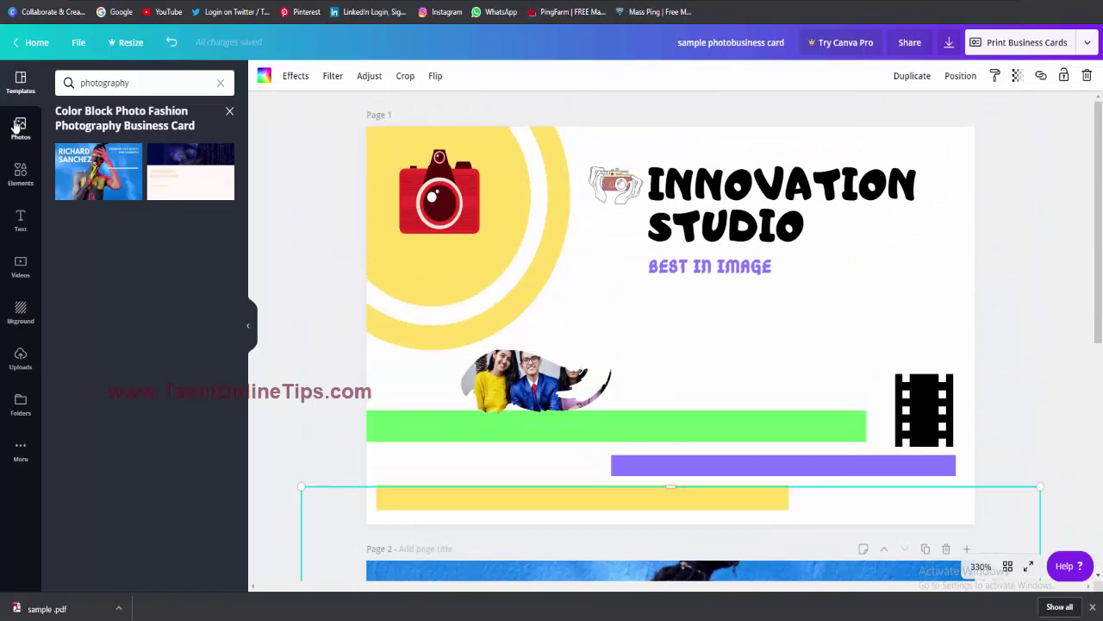